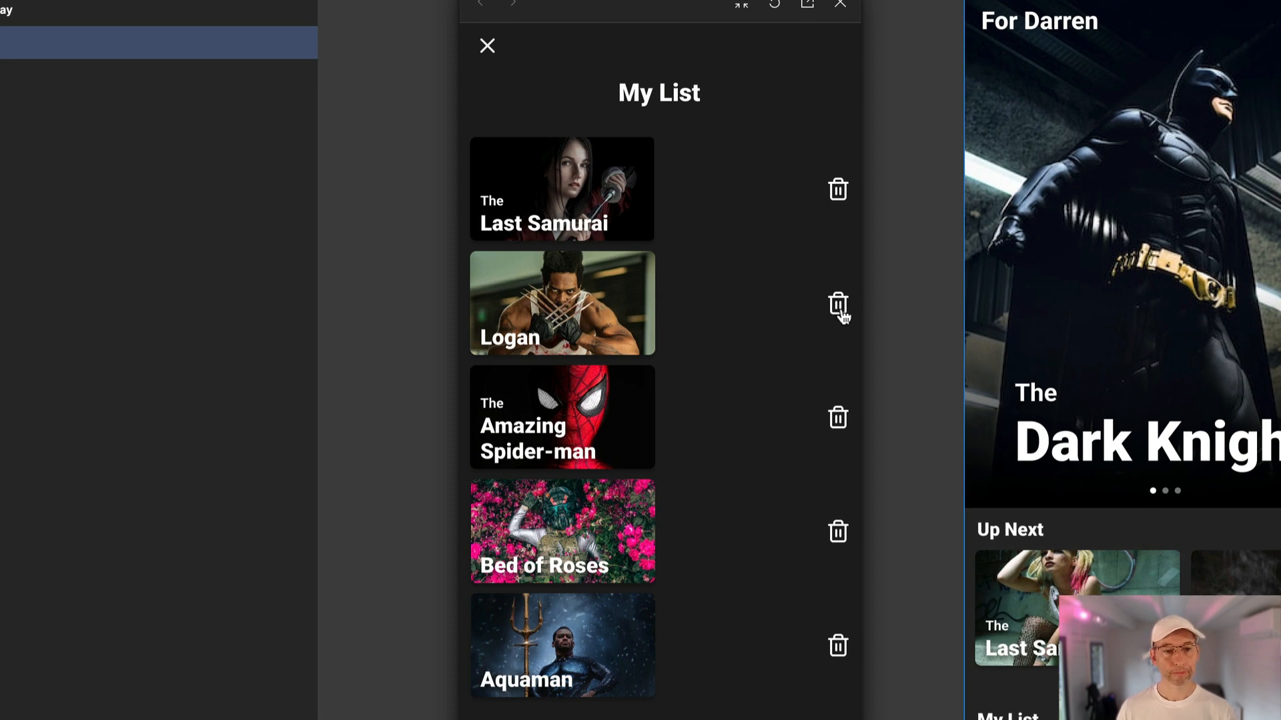
# Step: Test the prototype preview by removing Logan from My List, checking the home screen's list, reopening My List, and closing the preview
pyautogui.click(840, 315)
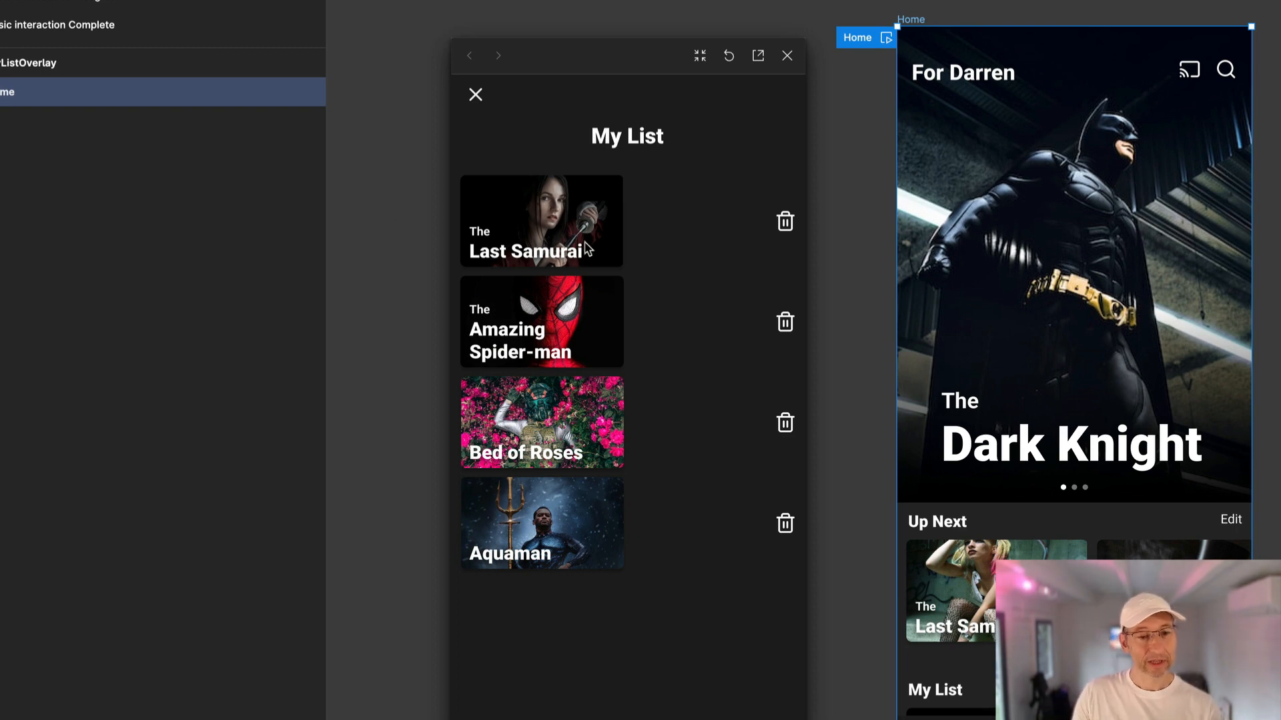
pyautogui.click(476, 95)
pyautogui.scroll(-3, 611, 686)
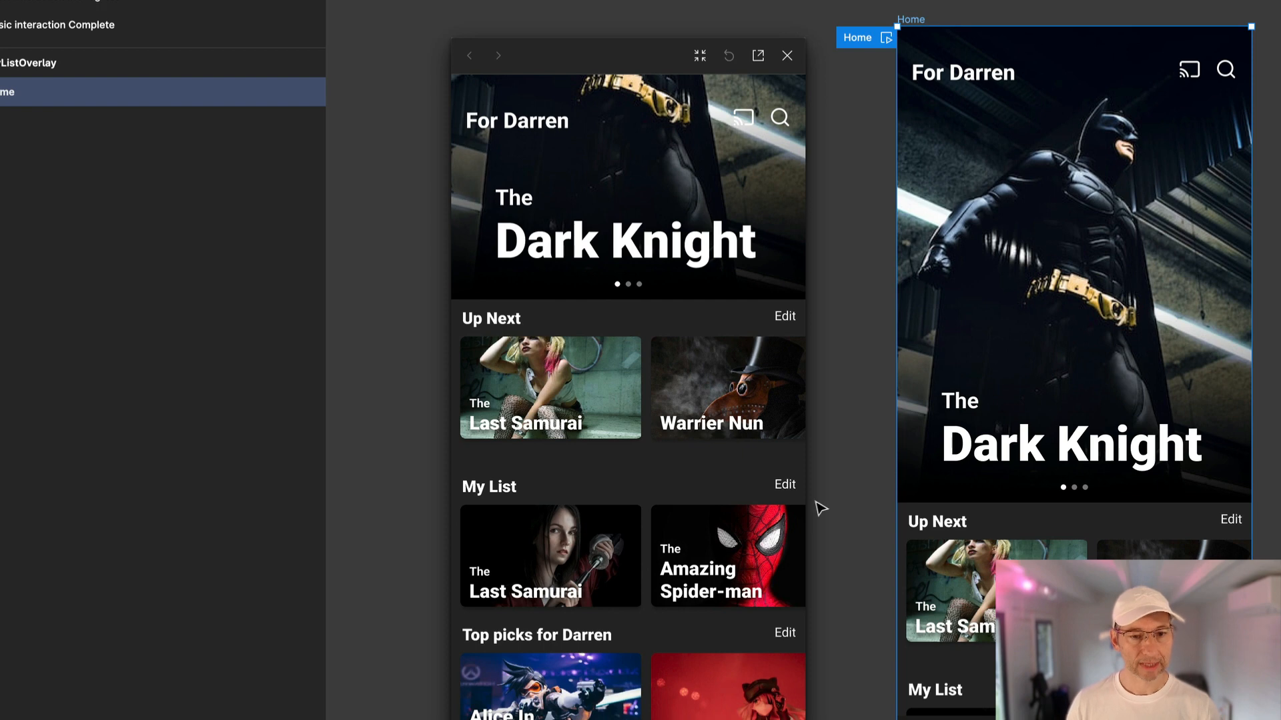
pyautogui.click(778, 491)
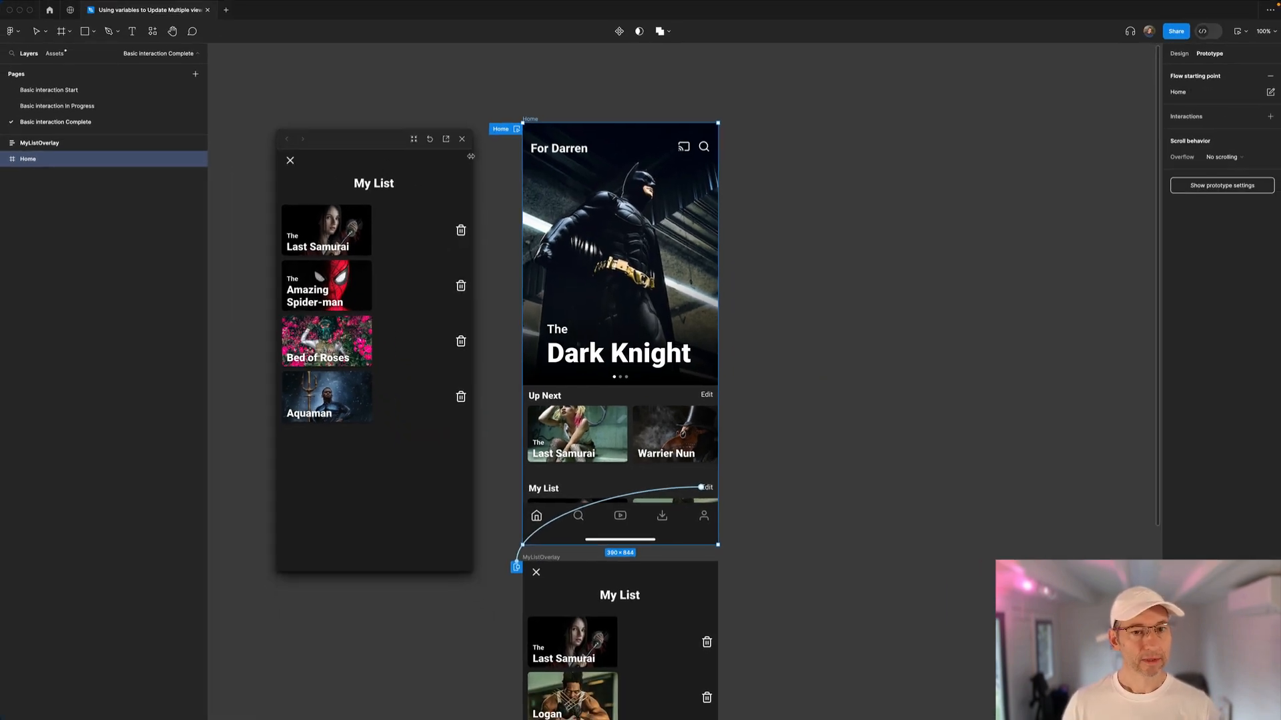
pyautogui.click(463, 140)
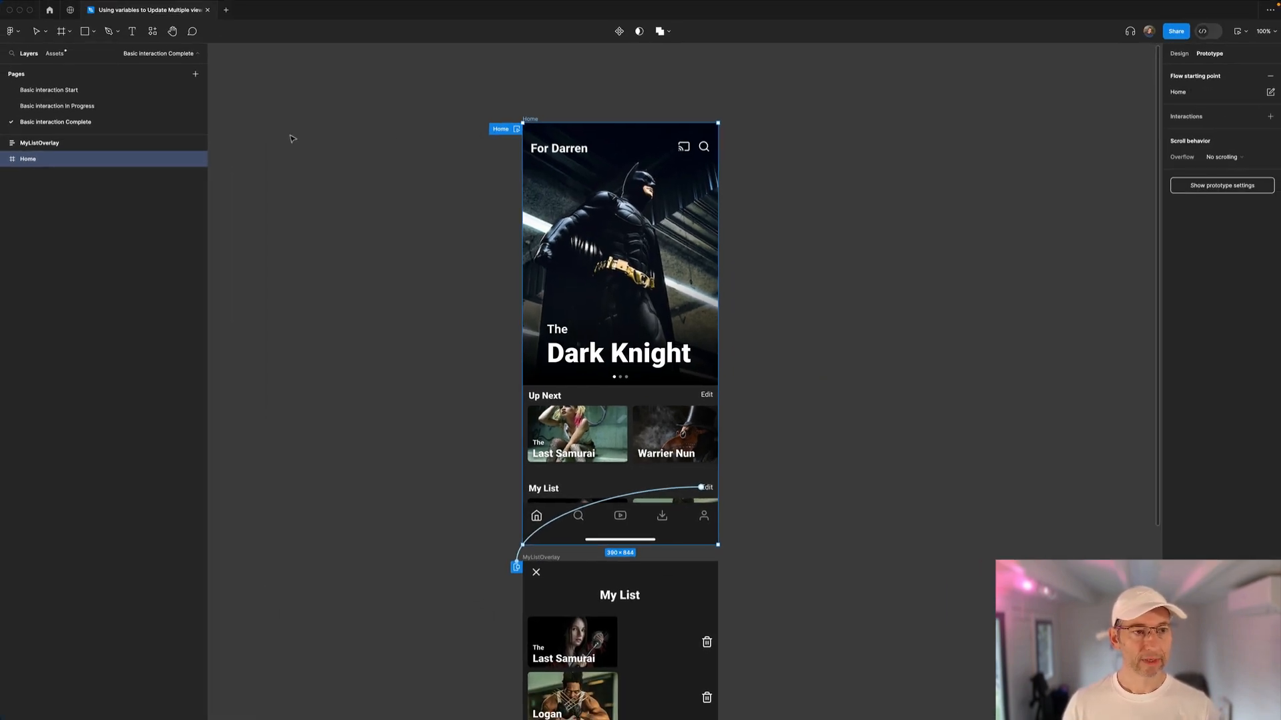
# Step: Duplicate the "Basic interaction Complete" page and rename the copy "Animation Hack"
pyautogui.rightClick(72, 126)
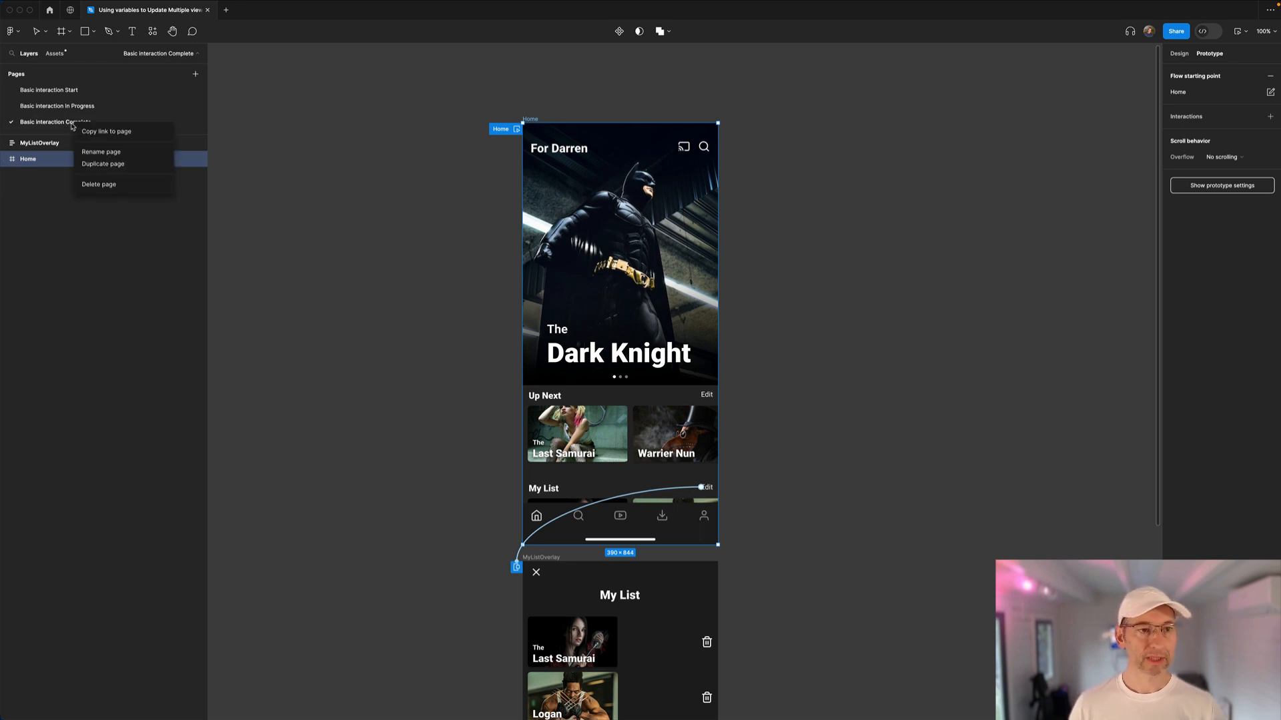
pyautogui.click(99, 164)
pyautogui.doubleClick(54, 120)
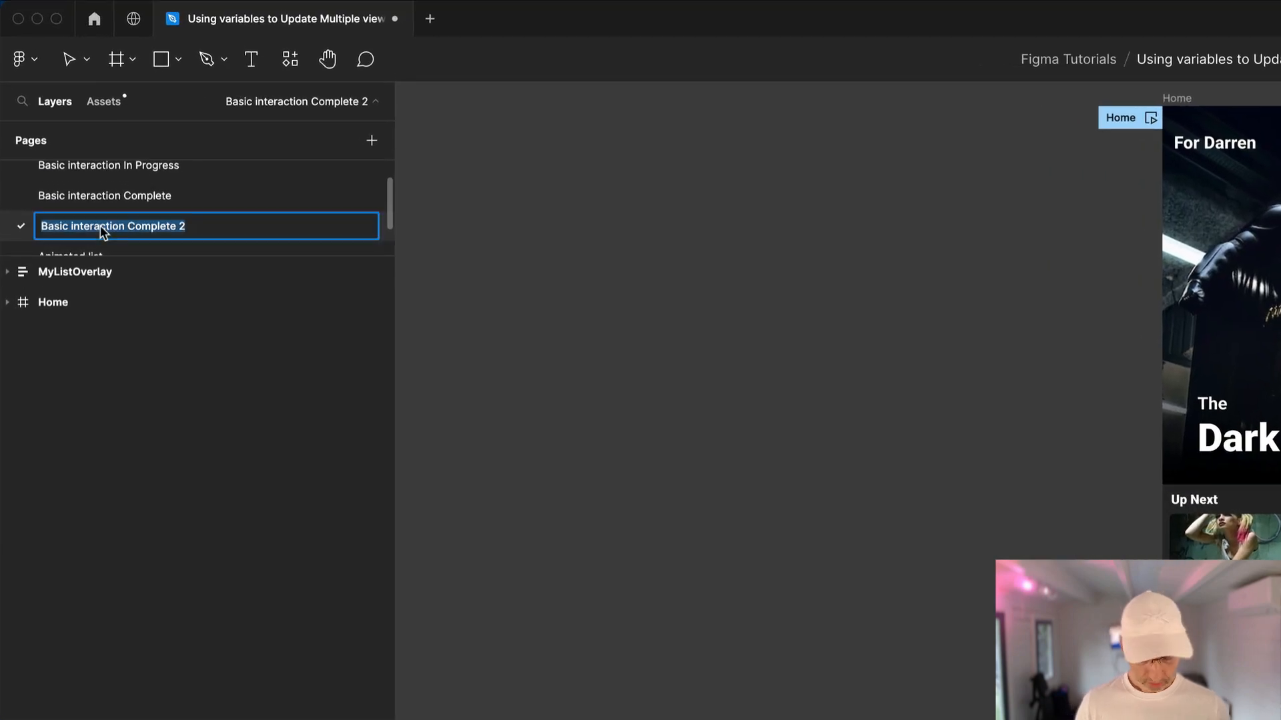
pyautogui.write('Animation')
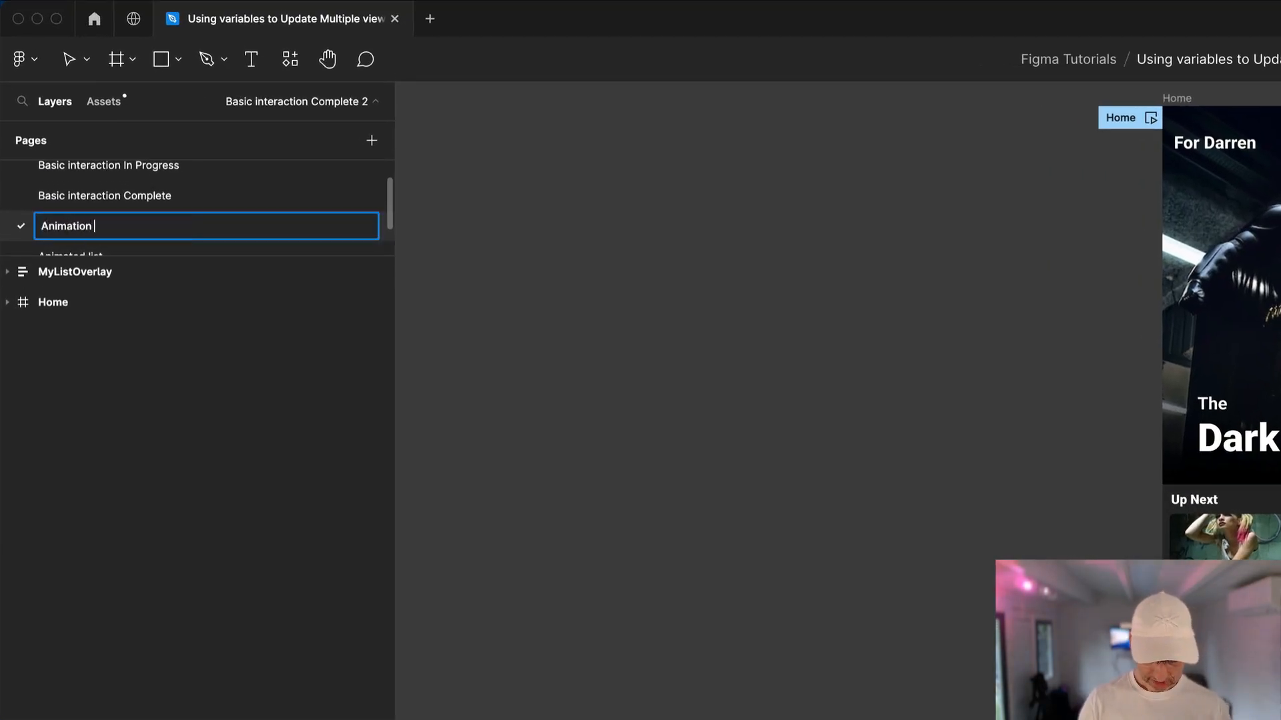
pyautogui.write(' Hack')
pyautogui.press('Return')
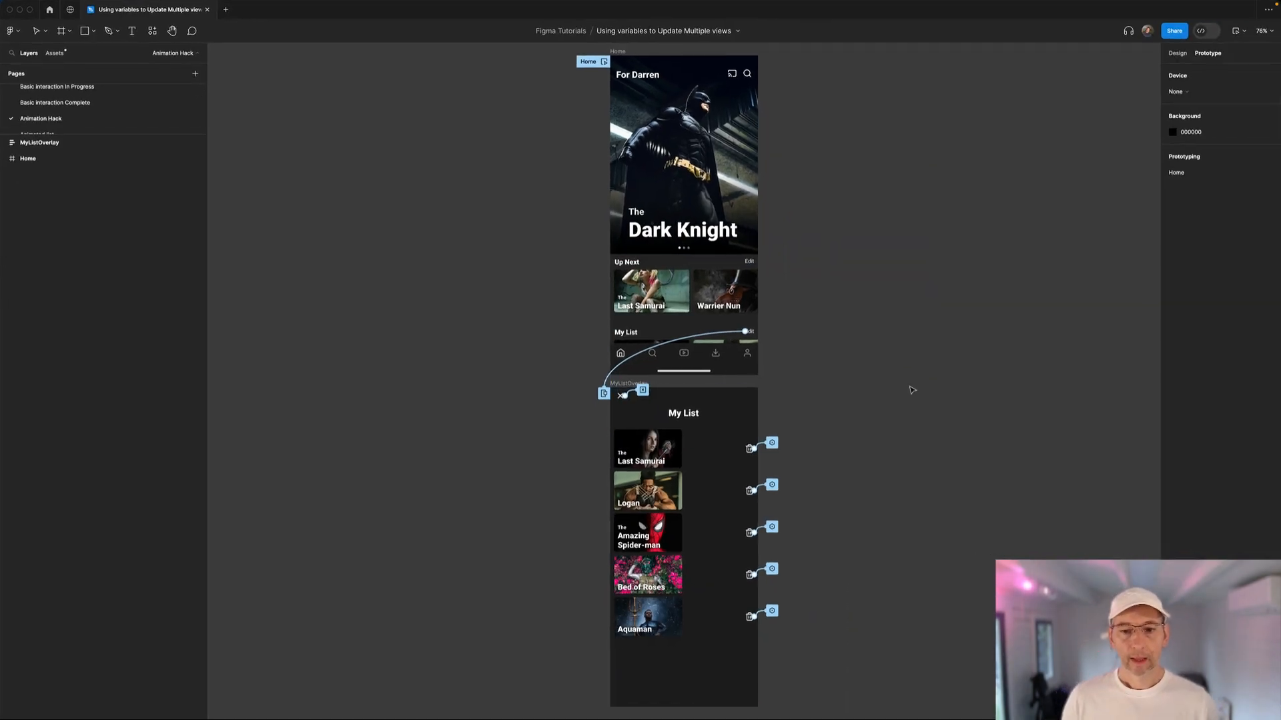
# Step: Enlarge the page list and expand the Home frame to show its layers
pyautogui.scroll(-3, 861, 383)
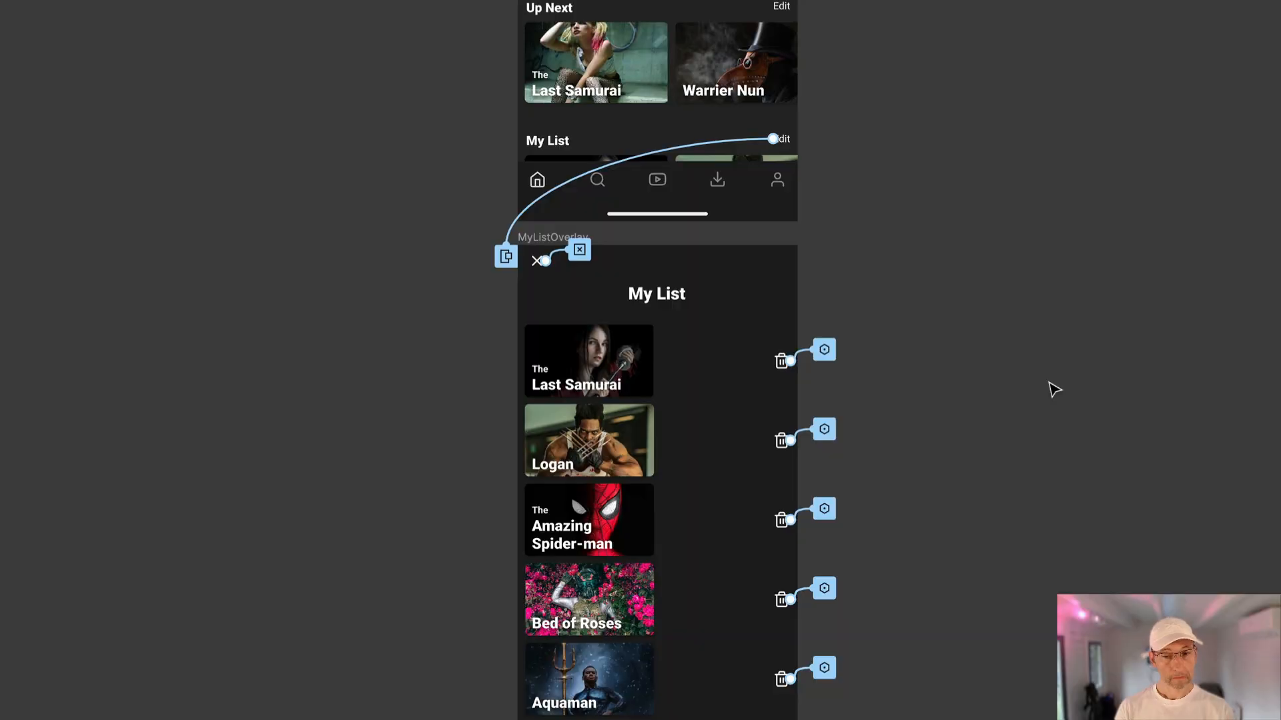
pyautogui.click(557, 341)
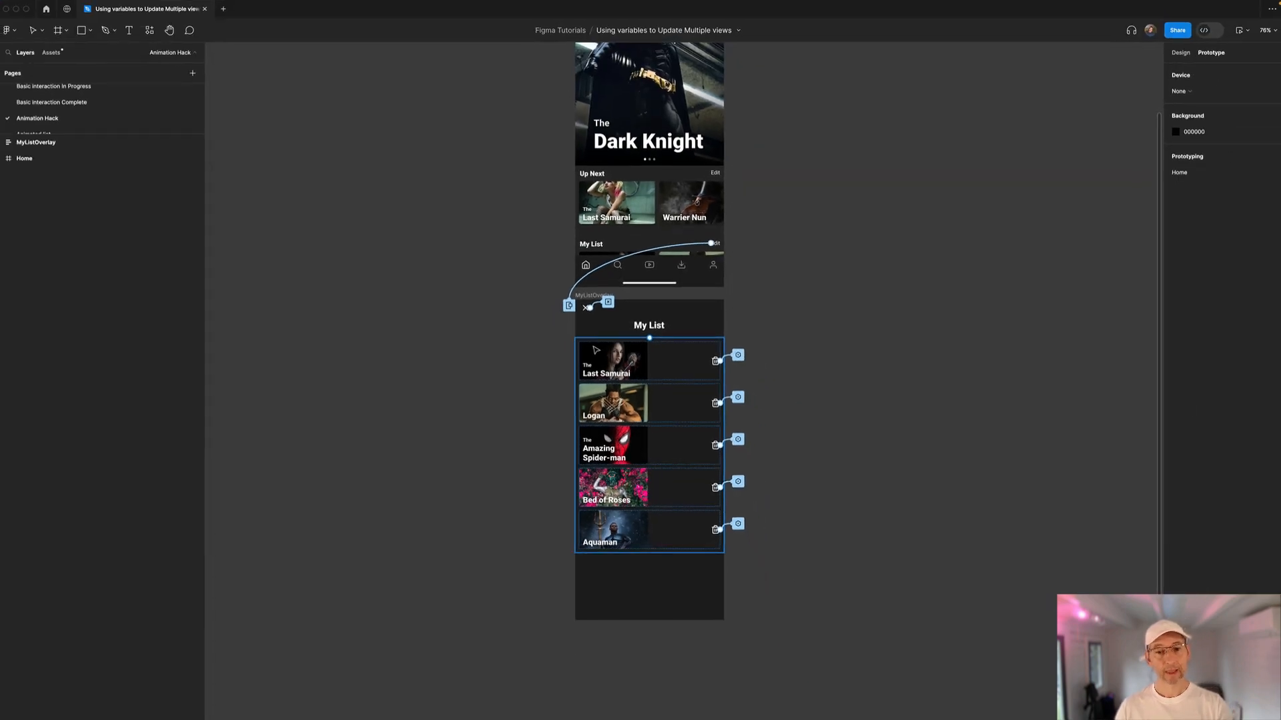
pyautogui.click(271, 260)
pyautogui.moveTo(77, 136)
pyautogui.mouseDown()
pyautogui.moveTo(74, 191)
pyautogui.moveTo(76, 141)
pyautogui.mouseUp()
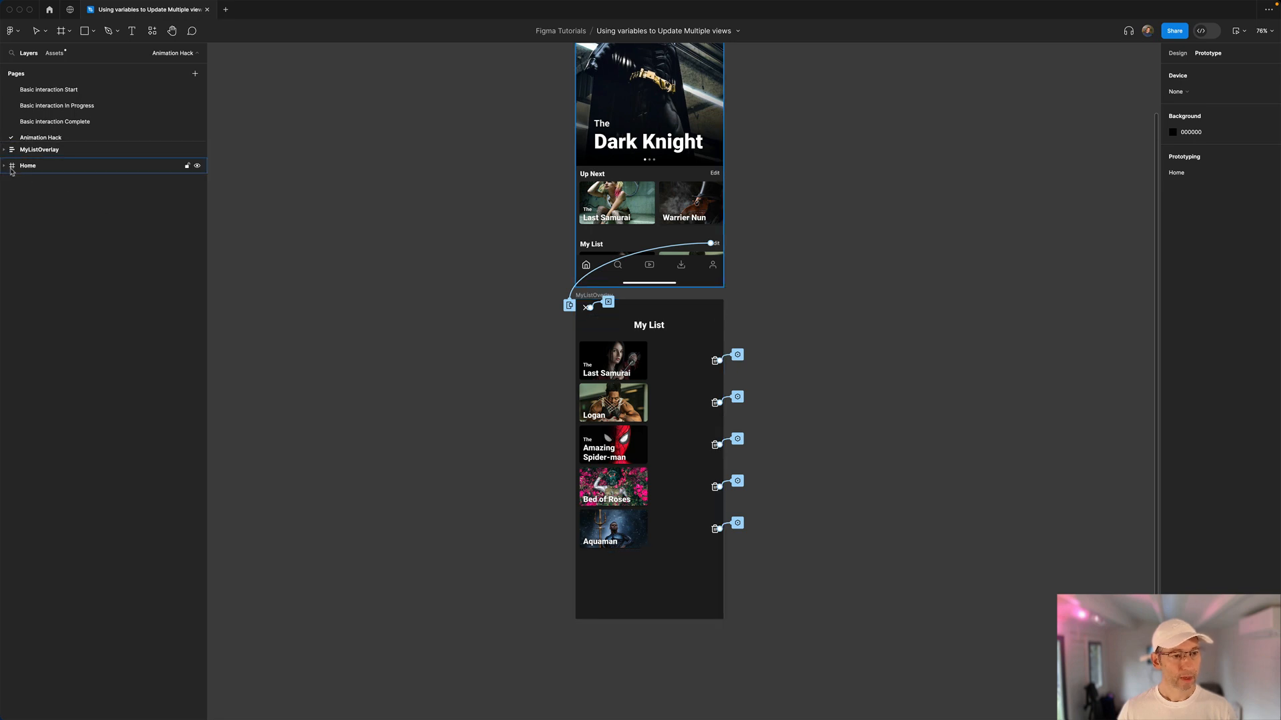
pyautogui.click(5, 169)
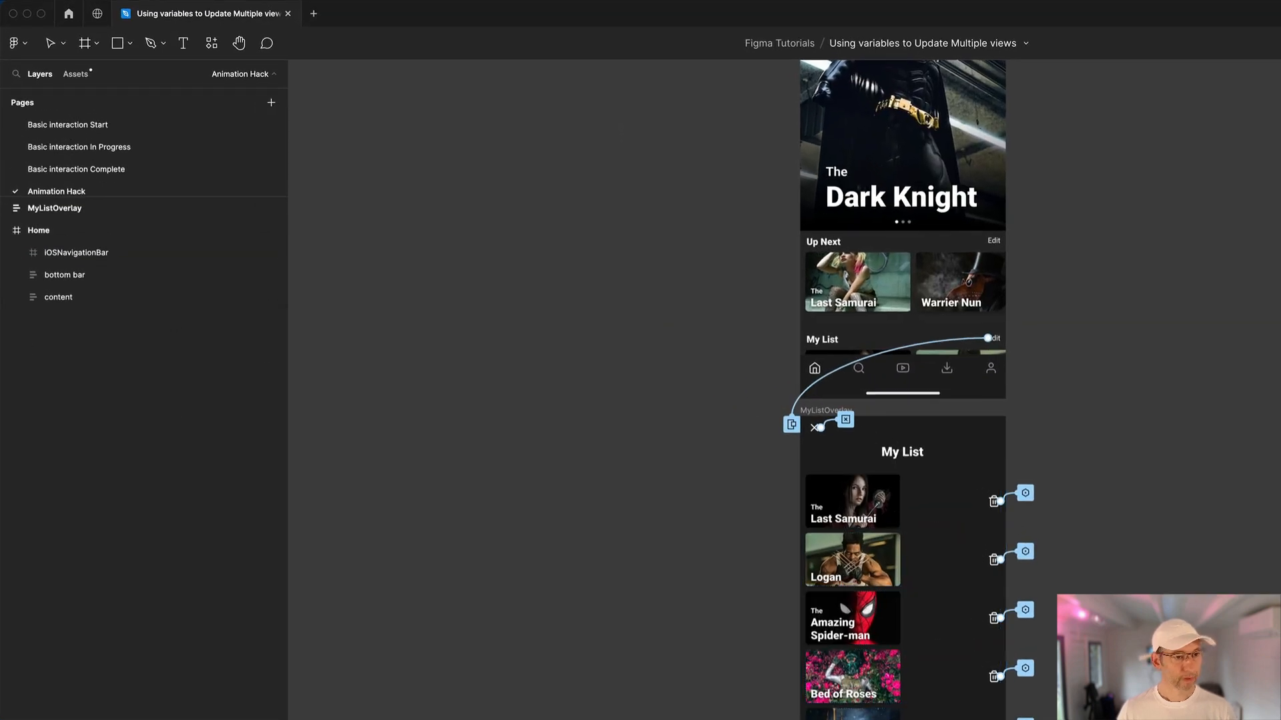
# Step: Copy the TheLastSamurai row from MyListOverlay and paste it onto the empty canvas beside the overlay
pyautogui.click(886, 516)
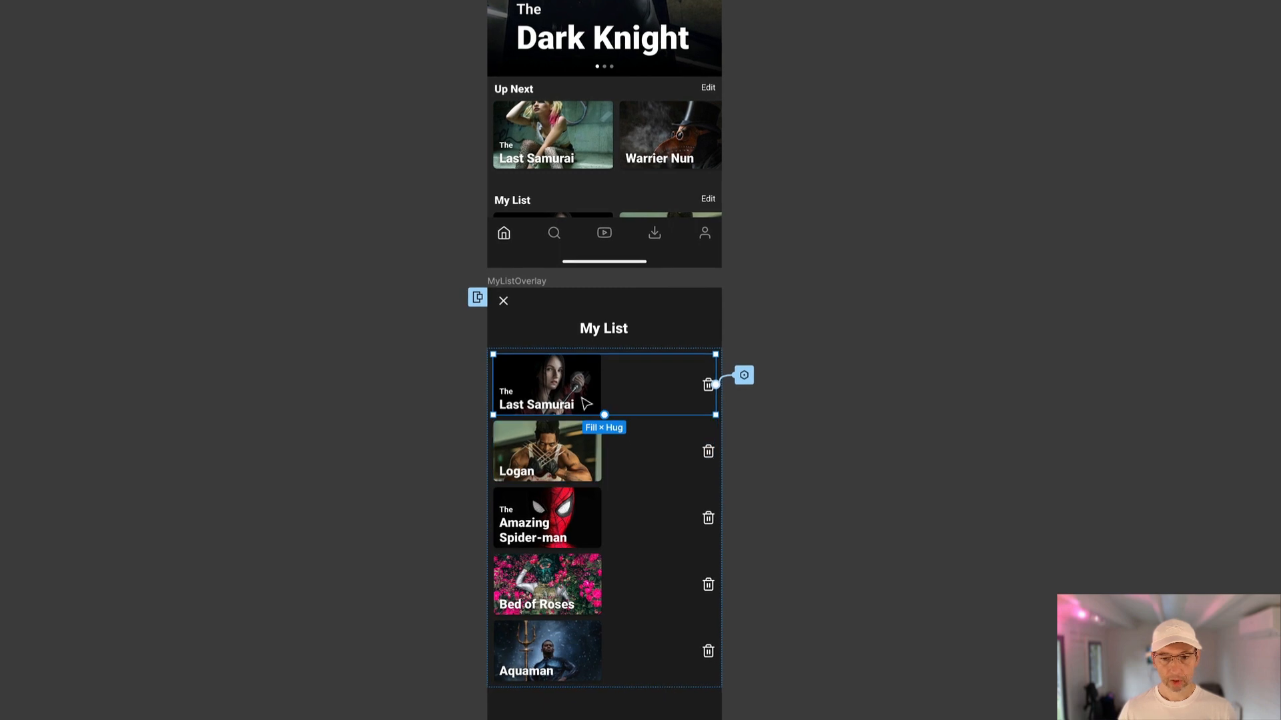
pyautogui.rightClick(885, 515)
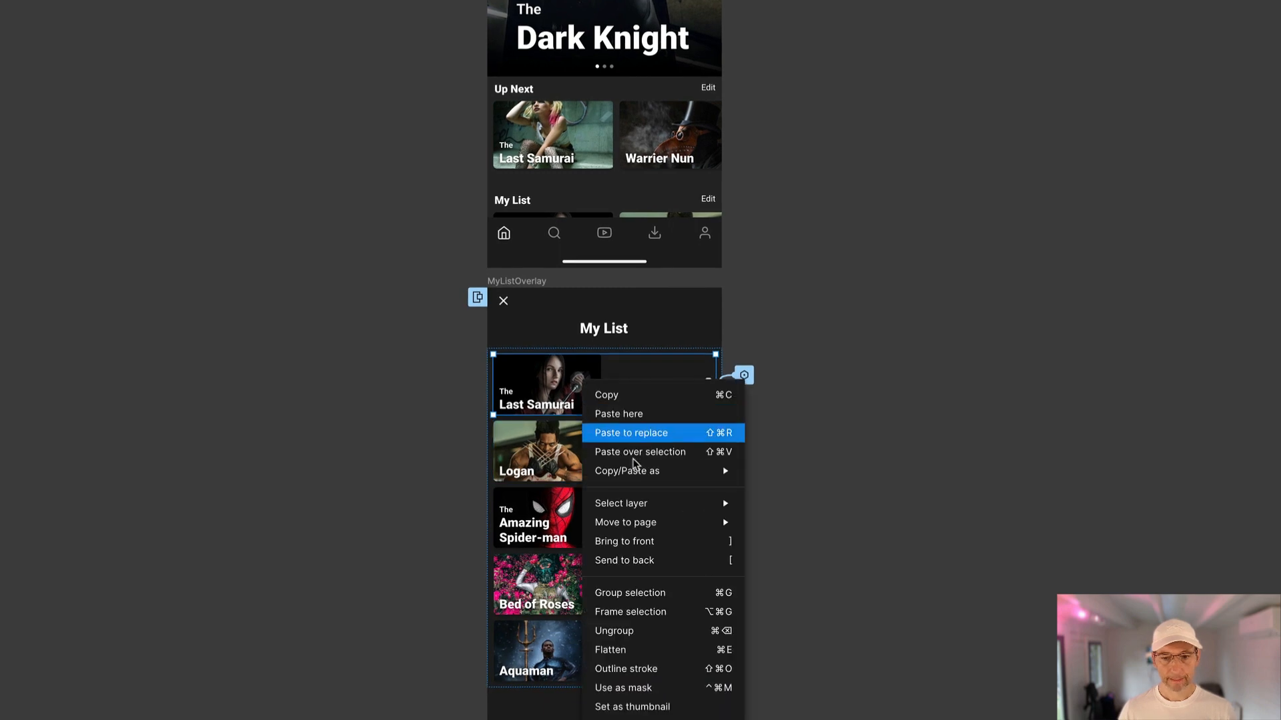
pyautogui.click(625, 399)
pyautogui.click(1001, 471)
pyautogui.rightClick(955, 383)
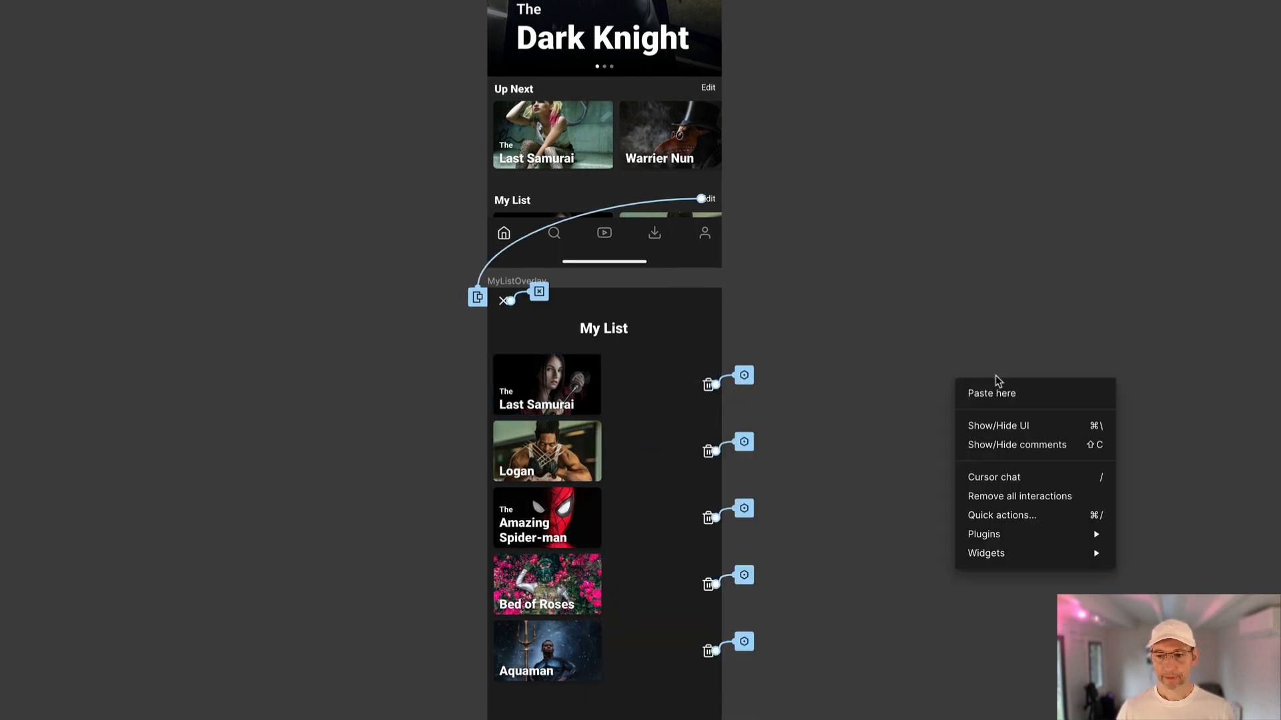
pyautogui.click(1030, 399)
pyautogui.moveTo(994, 377); pyautogui.dragTo(876, 360)
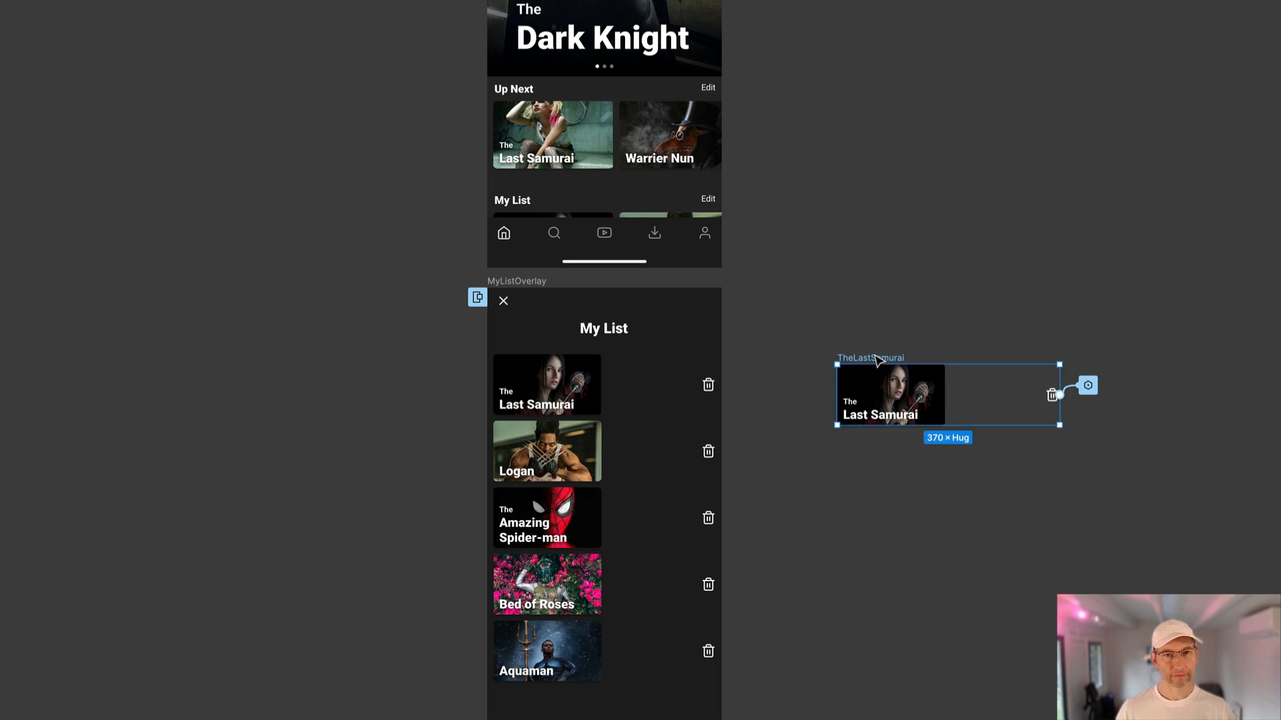
pyautogui.click(1062, 586)
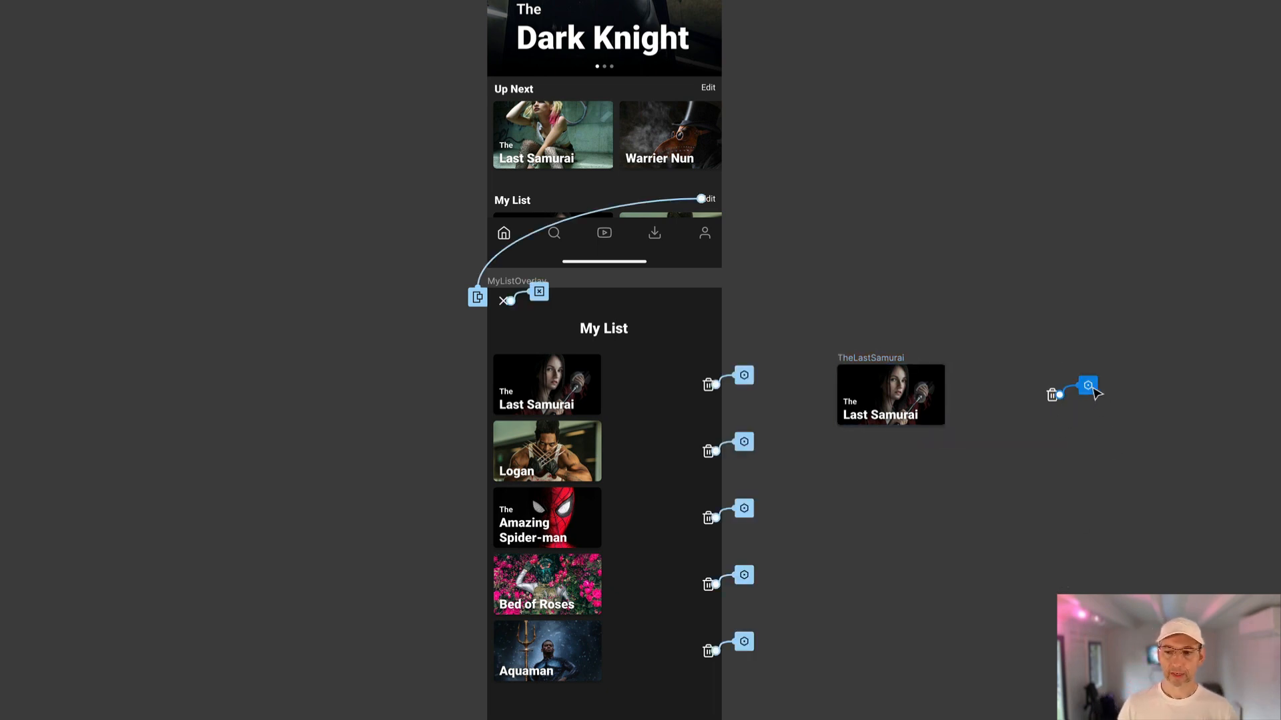
# Step: Inspect the Set variable interaction on the pasted row's trash icon and delete that interaction
pyautogui.click(1089, 387)
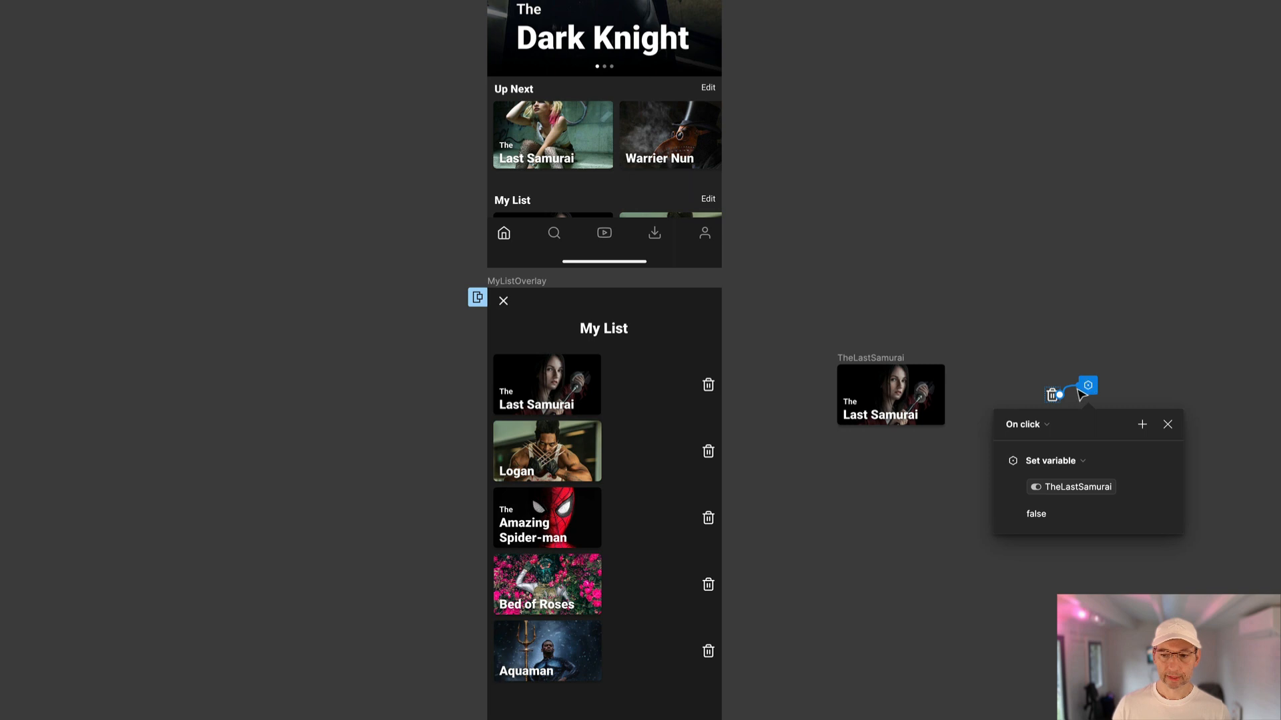
pyautogui.click(978, 527)
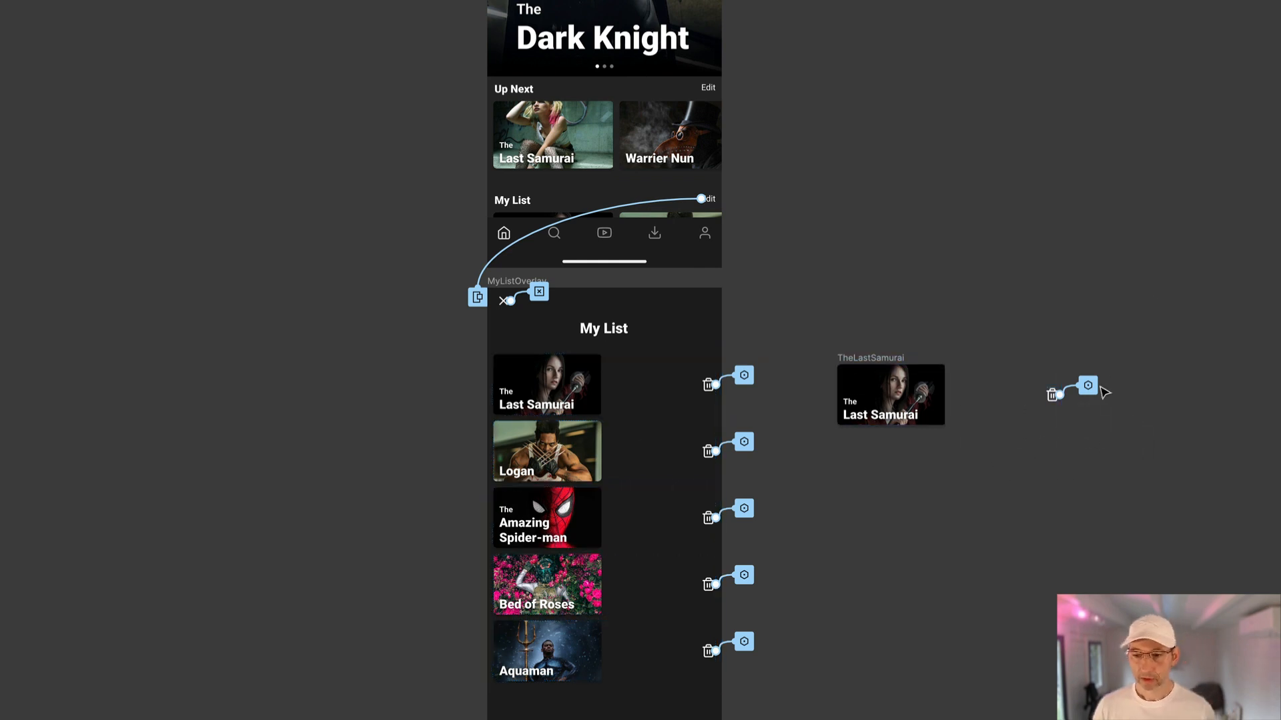
pyautogui.click(1094, 379)
pyautogui.press('Delete')
pyautogui.press('Escape')
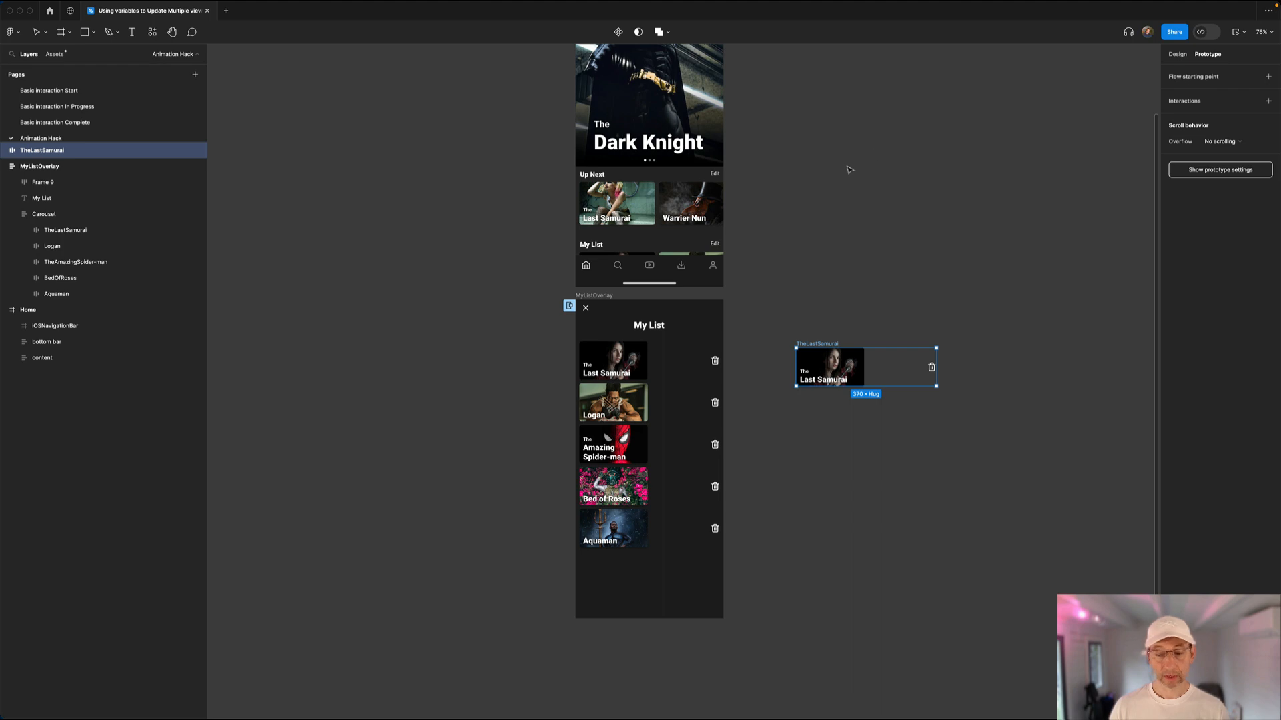
# Step: Turn the pasted TheLastSamurai row into a component and rename it "ListItem"
pyautogui.click(900, 260)
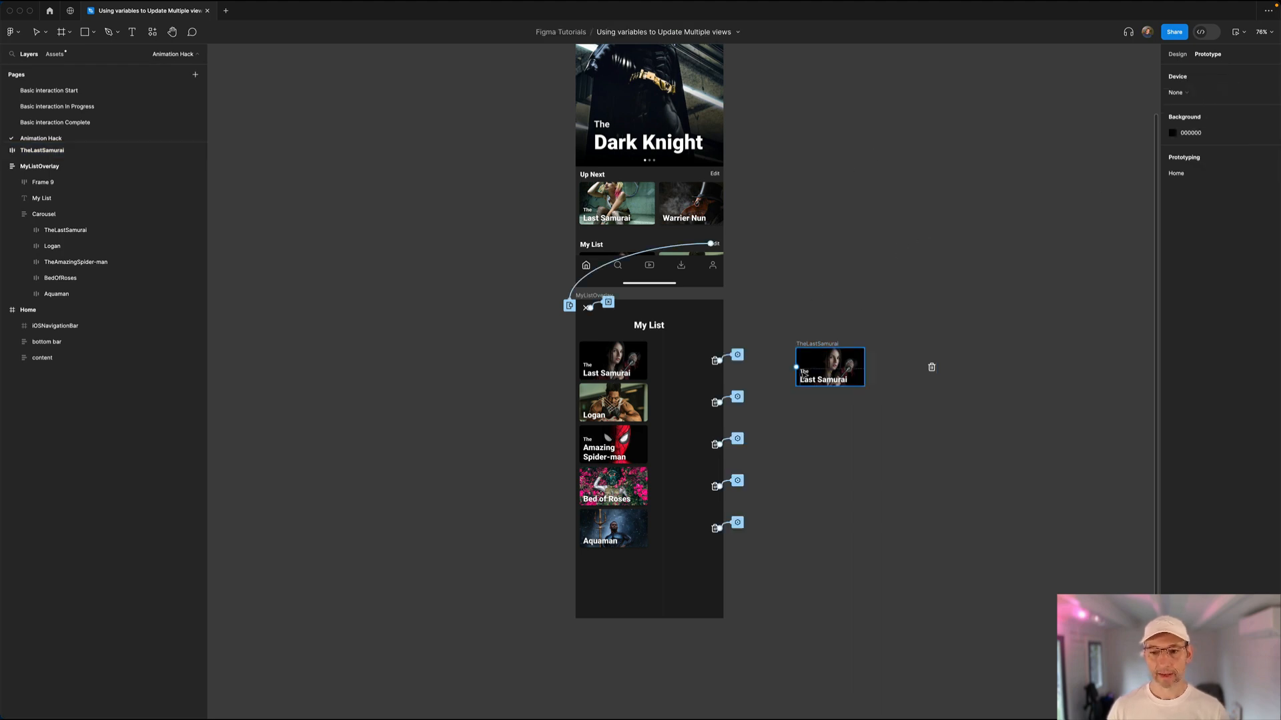
pyautogui.click(812, 345)
pyautogui.click(618, 31)
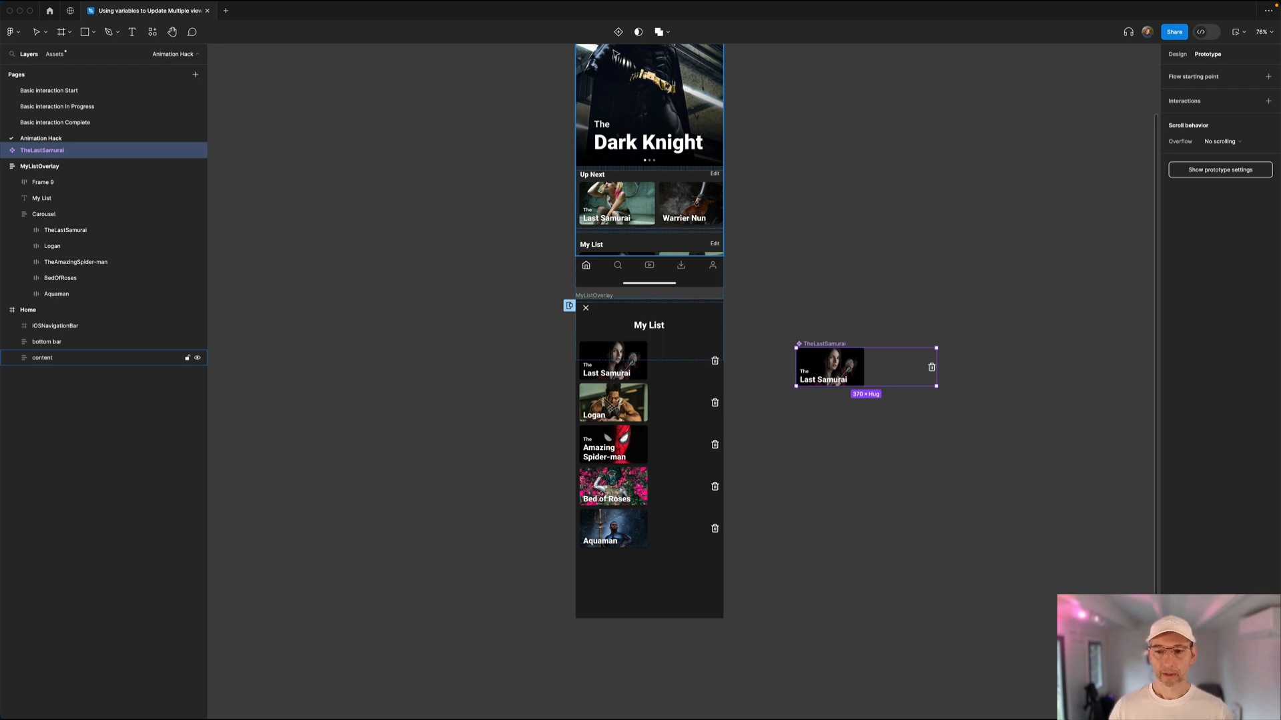
pyautogui.doubleClick(834, 344)
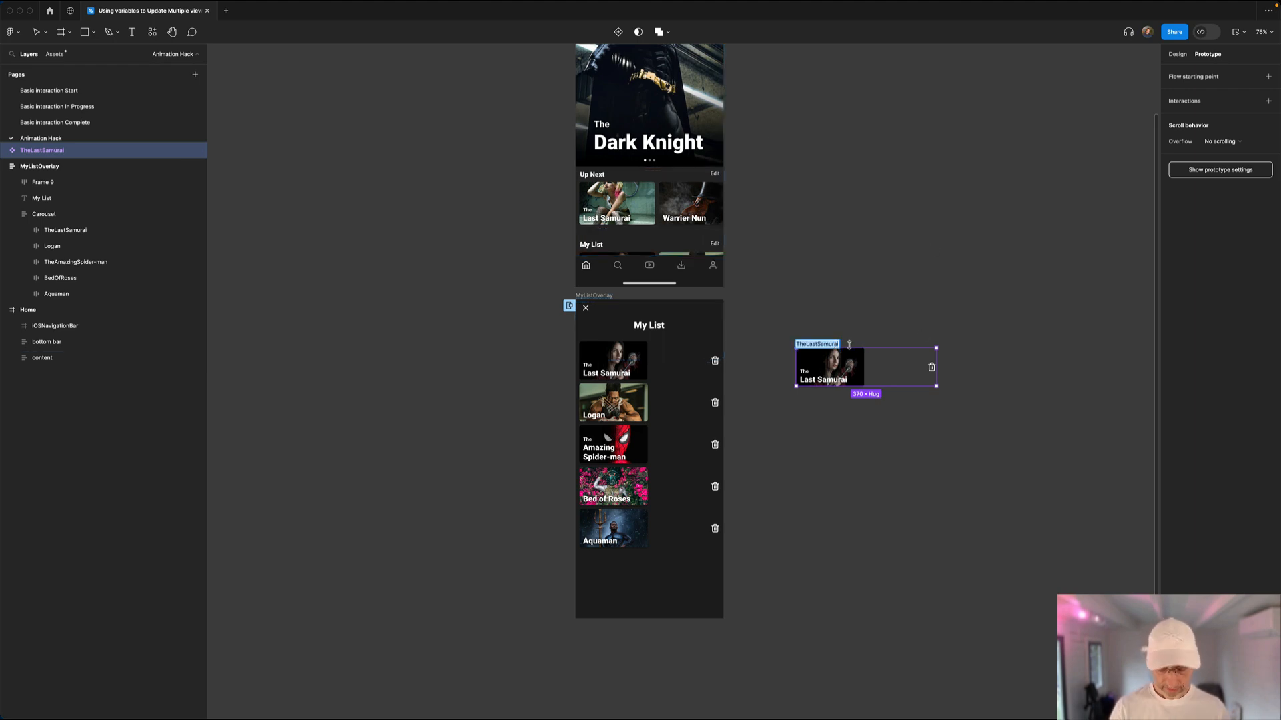
pyautogui.write('ListIte')
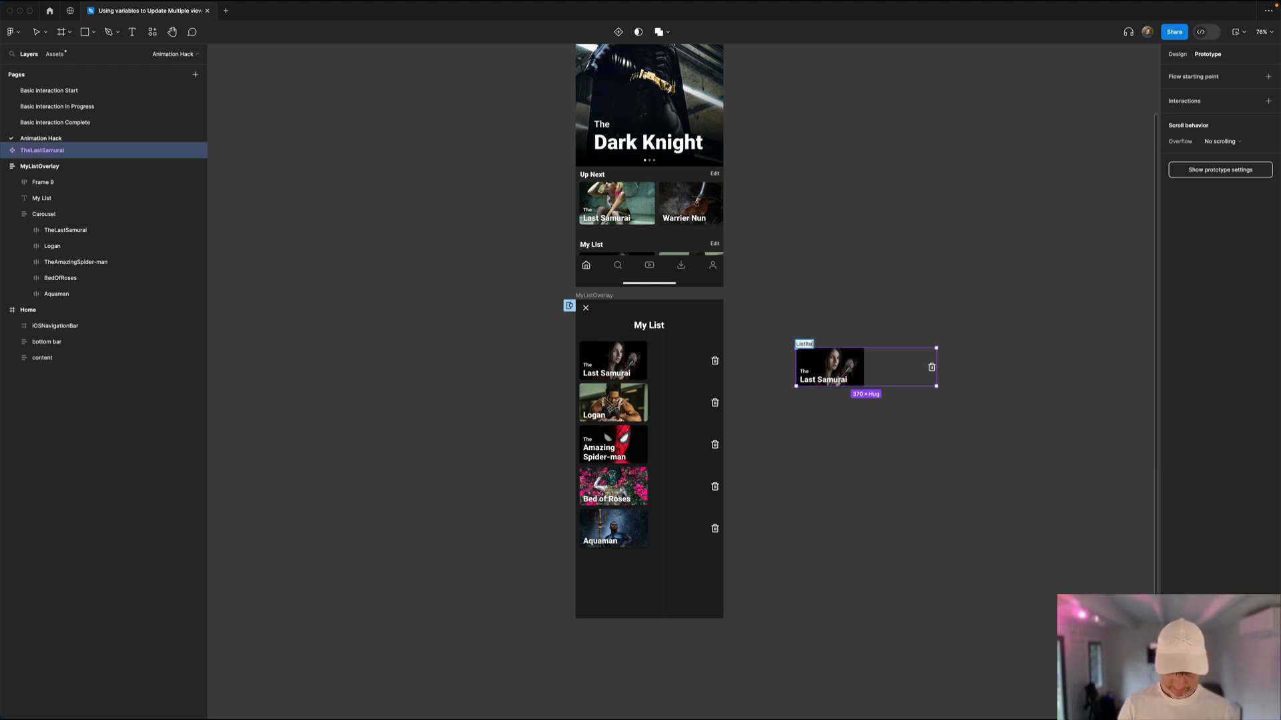
pyautogui.press('Return')
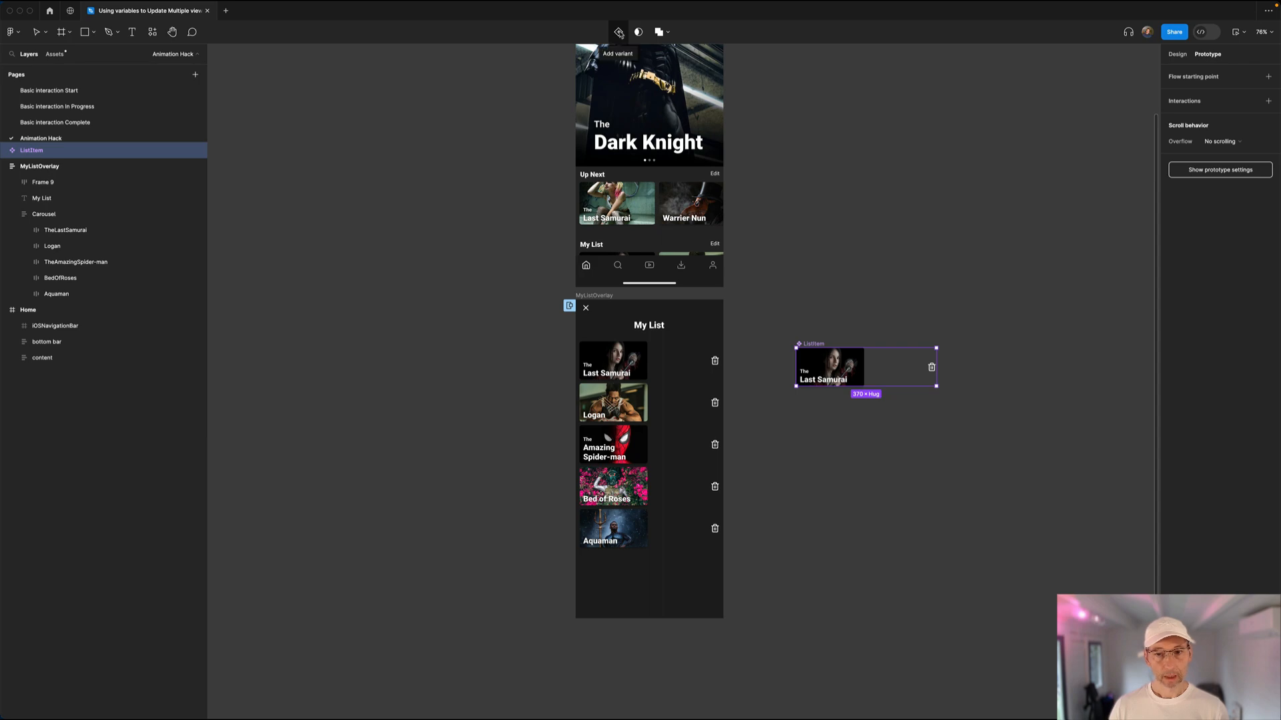
# Step: Add a second variant to the ListItem component and move the Default variant above it in the layer order
pyautogui.click(619, 33)
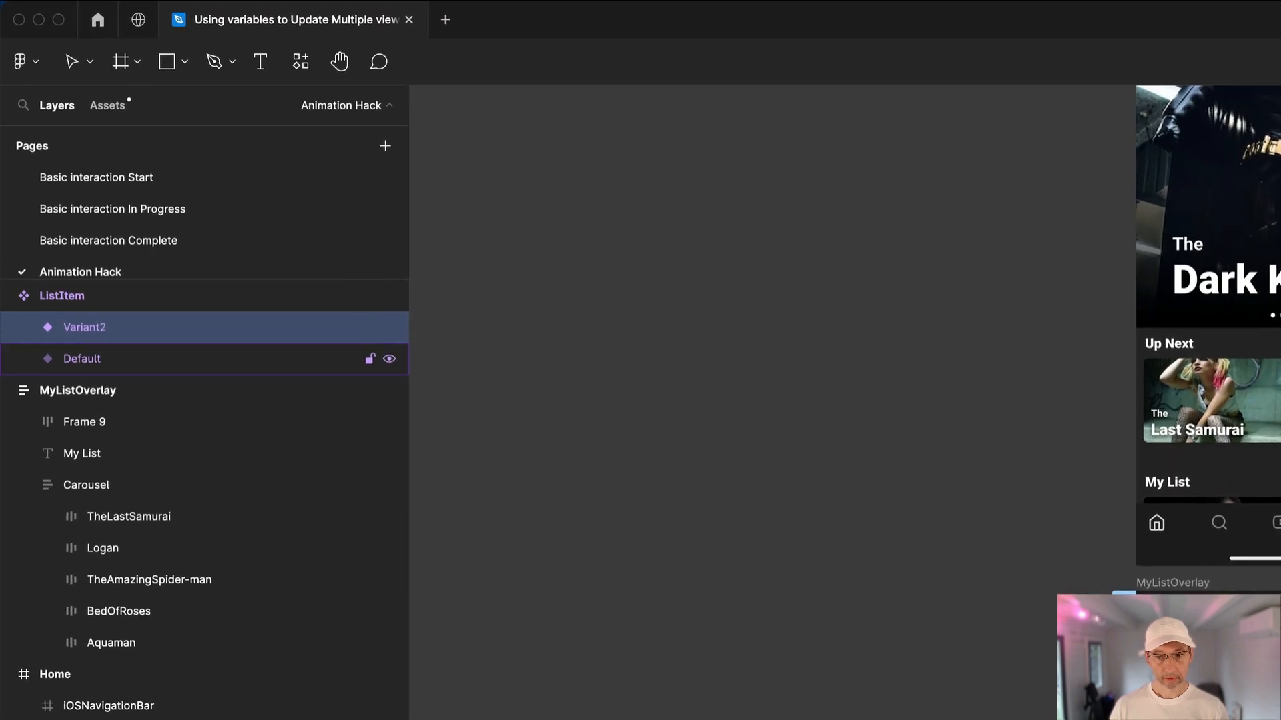
pyautogui.click(133, 182)
pyautogui.click(134, 166)
pyautogui.click(133, 182)
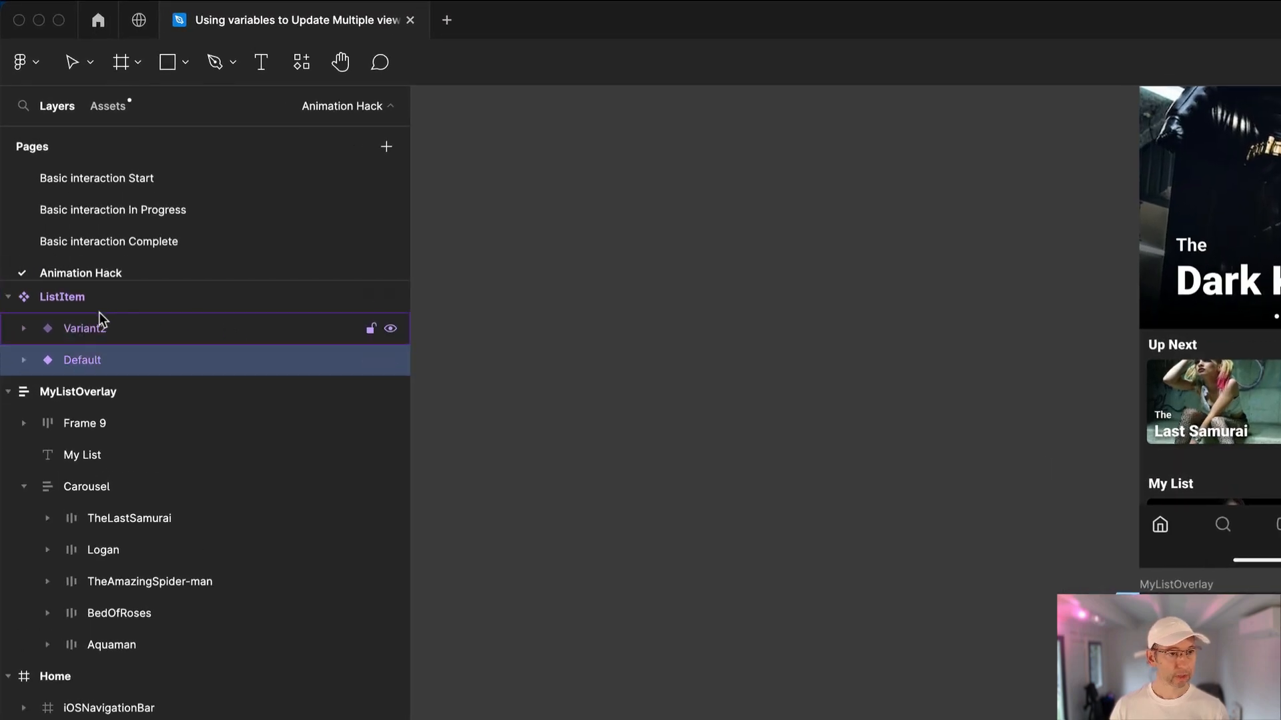
pyautogui.click(89, 330)
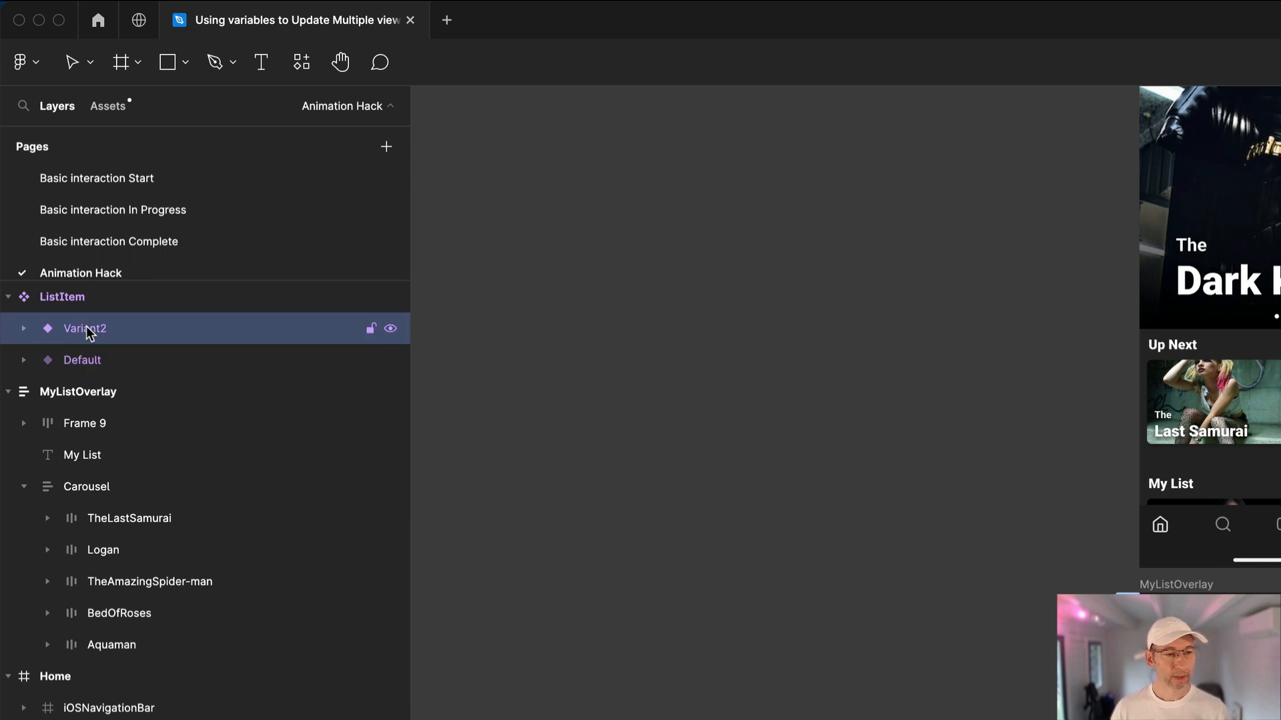
pyautogui.click(76, 361)
pyautogui.click(81, 332)
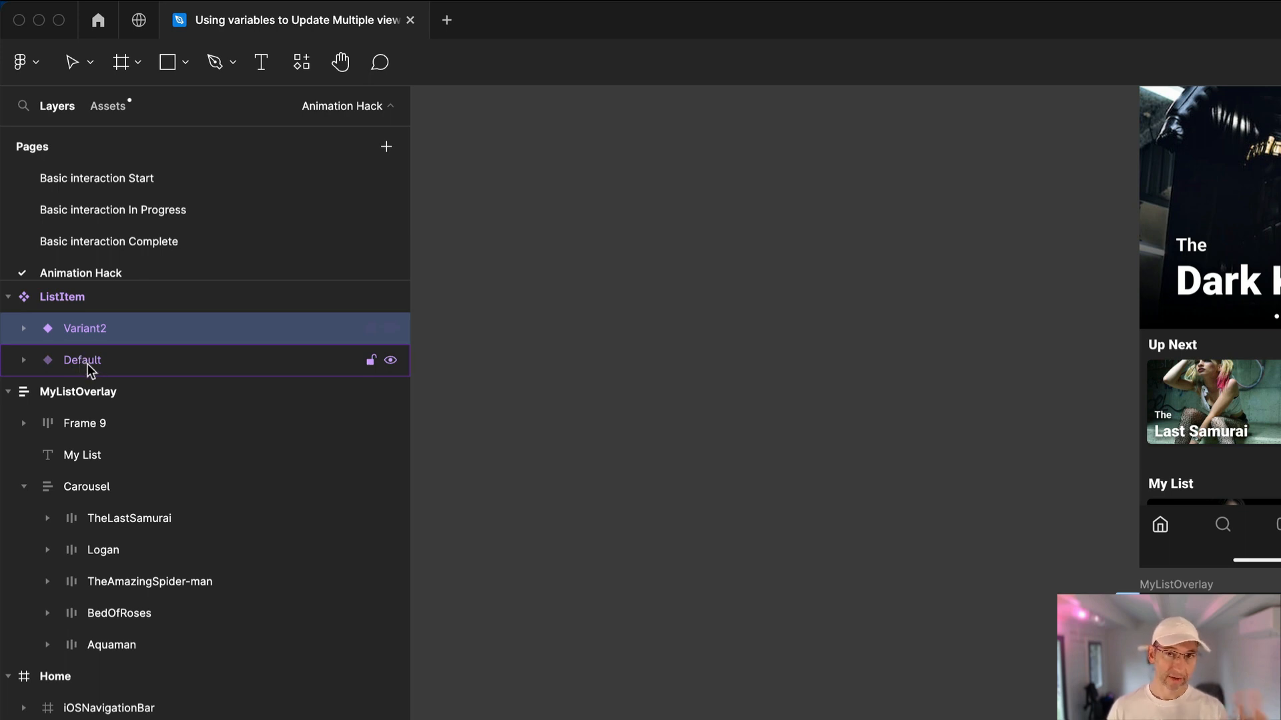
pyautogui.moveTo(89, 363); pyautogui.dragTo(91, 327)
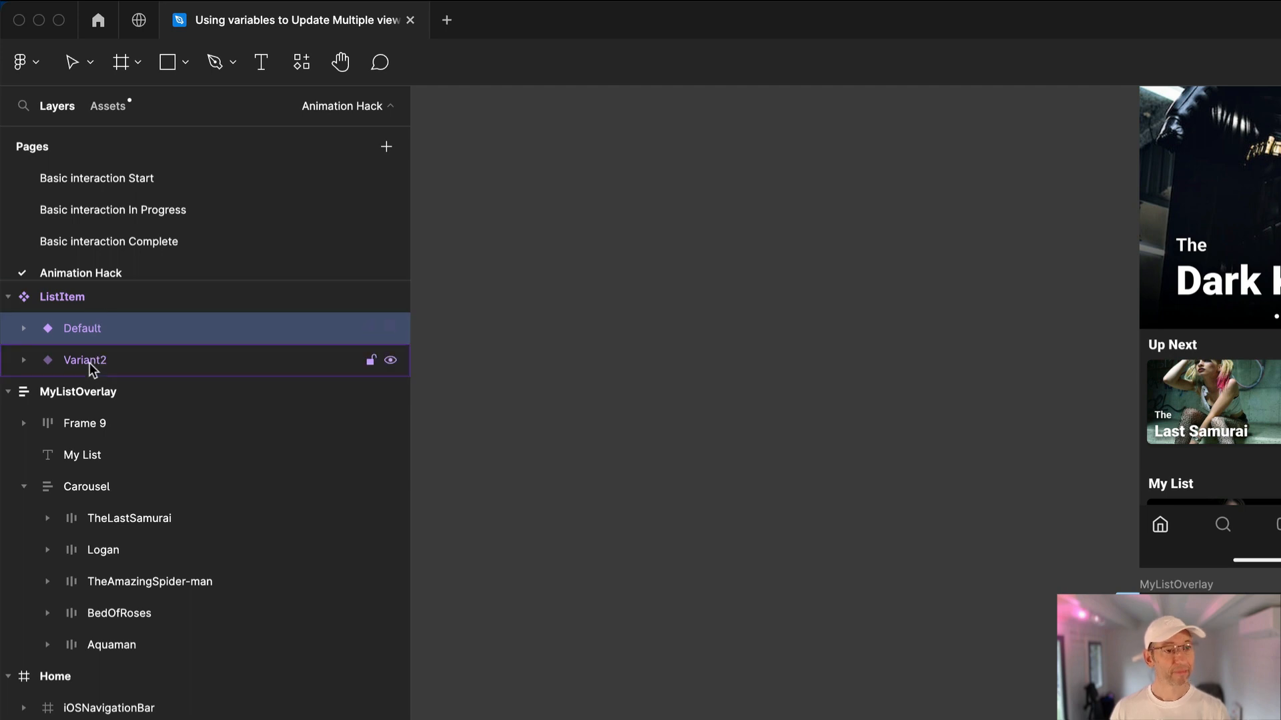
# Step: Rename the Default variant of the ListItem component to "visible=true"
pyautogui.click(90, 366)
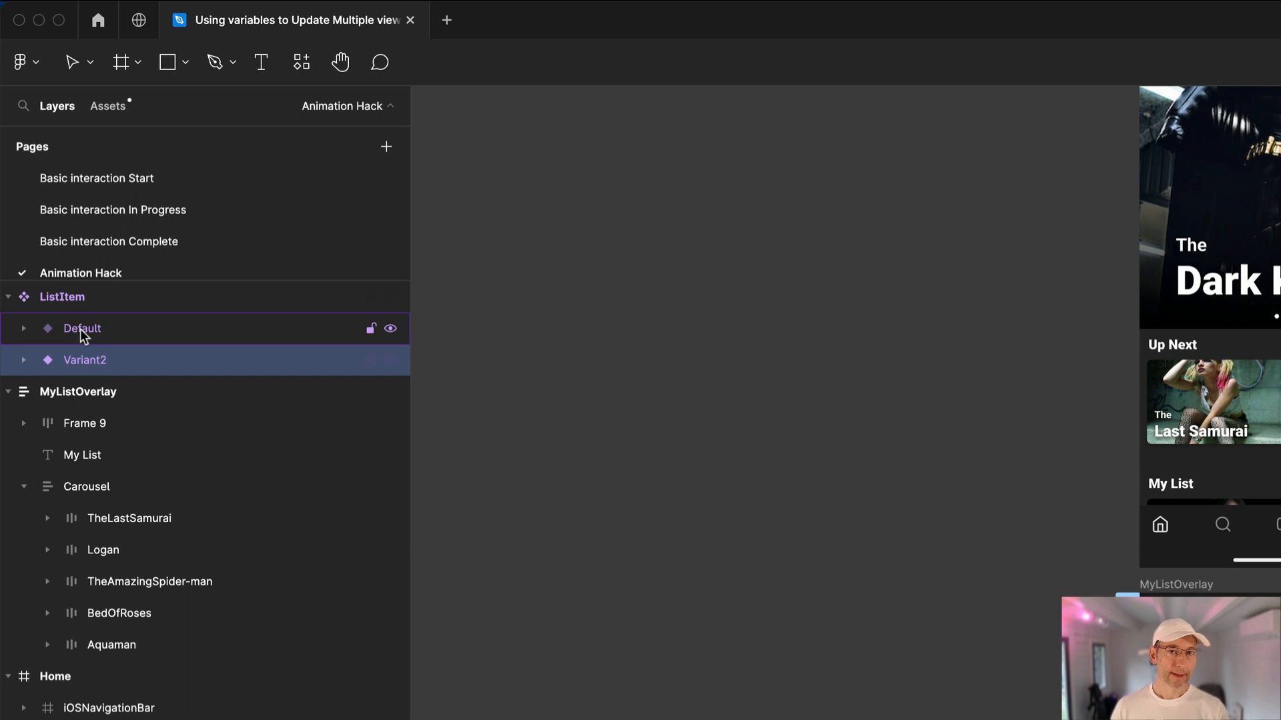
pyautogui.click(78, 330)
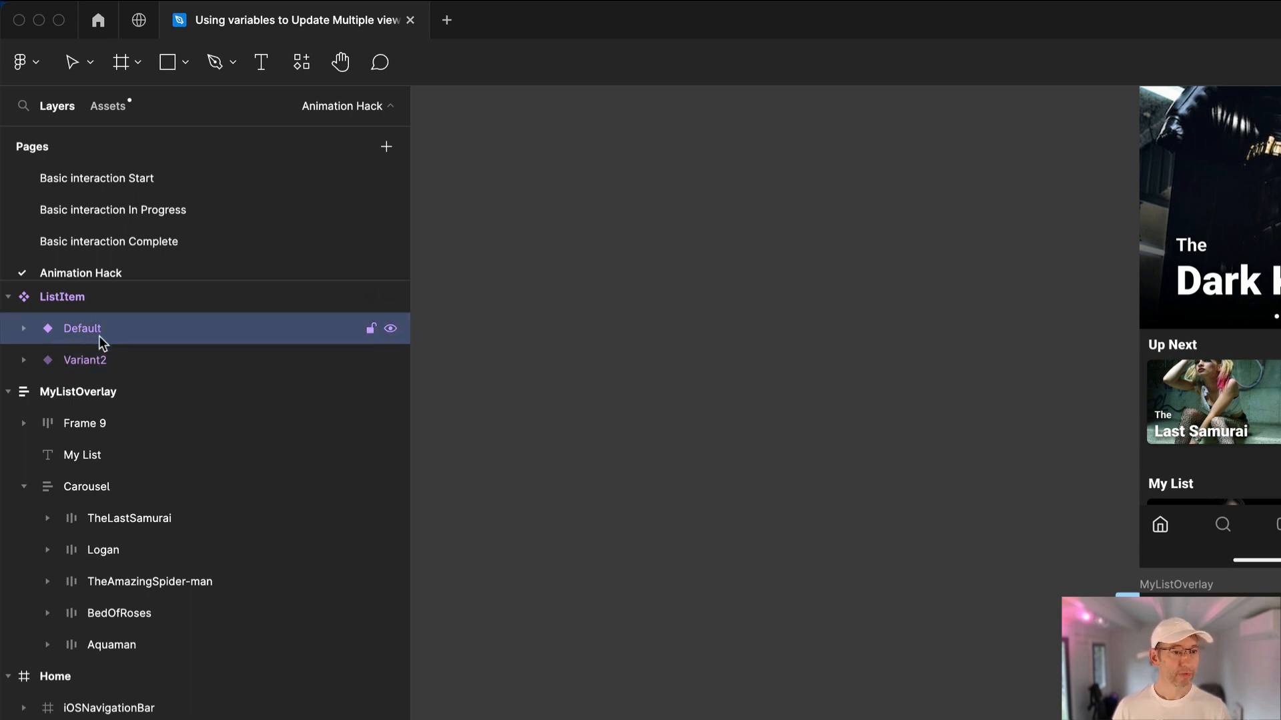
pyautogui.doubleClick(79, 330)
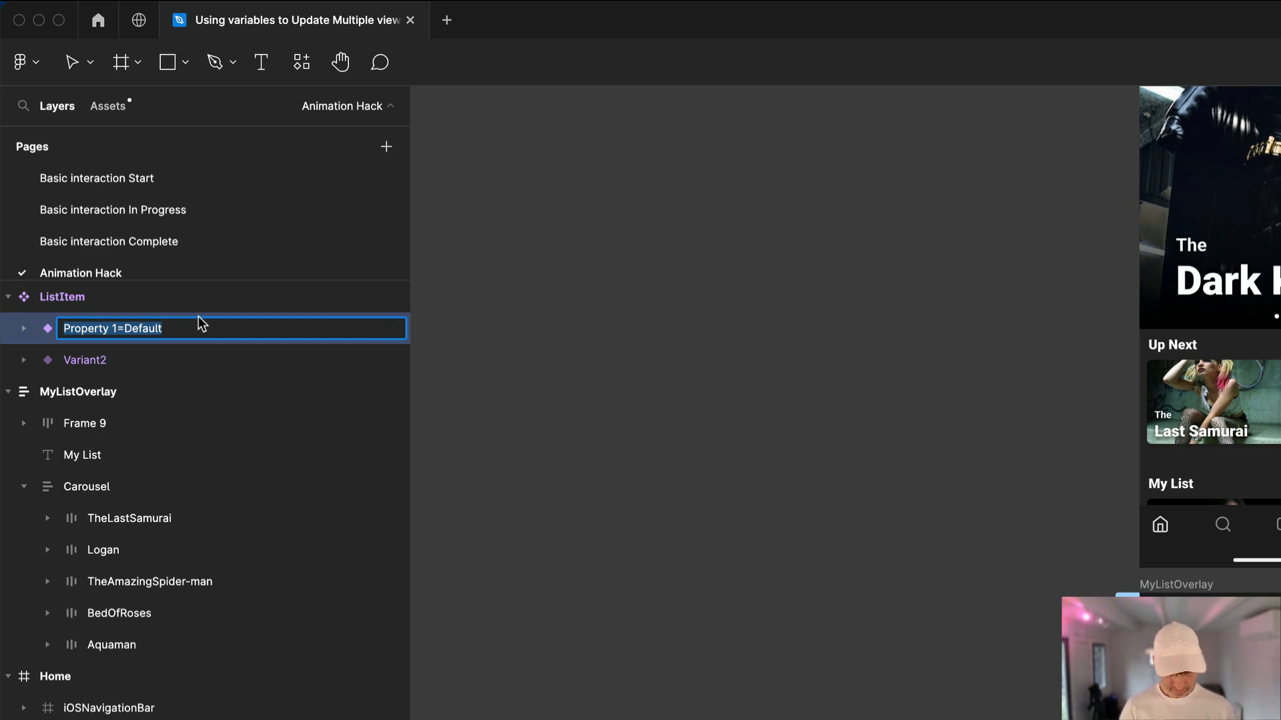
pyautogui.write('visible')
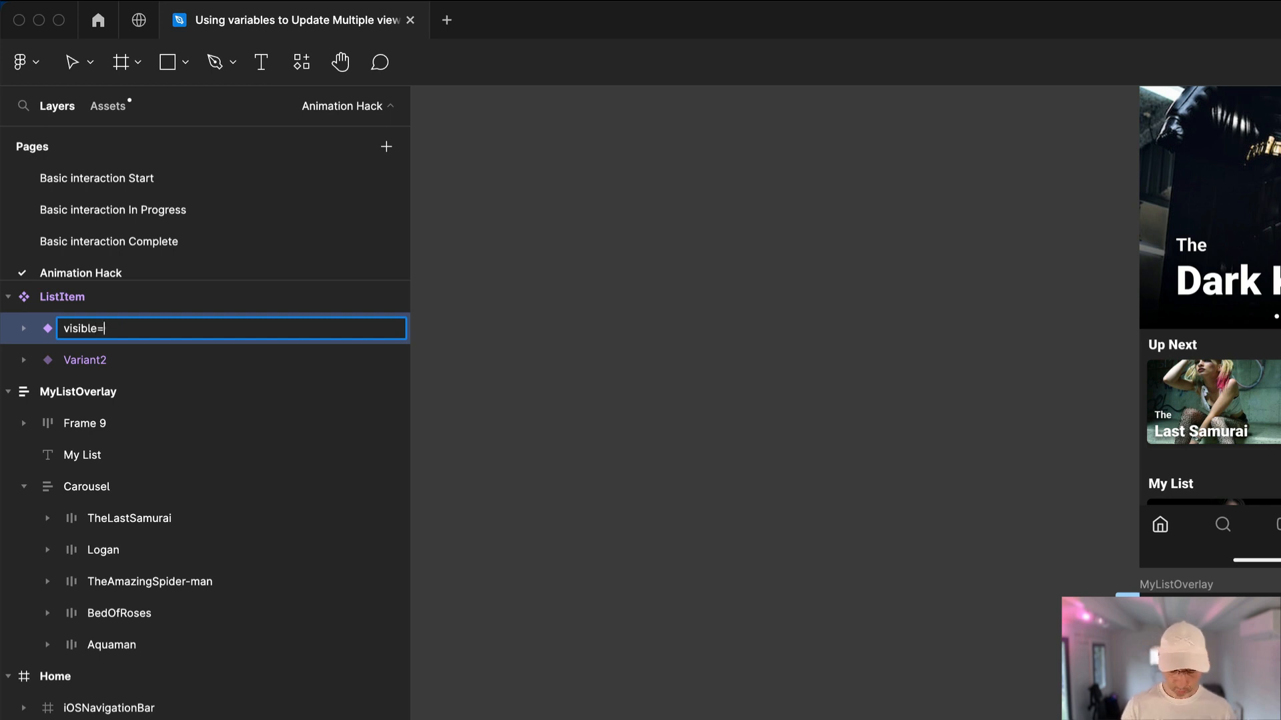
pyautogui.write('=true')
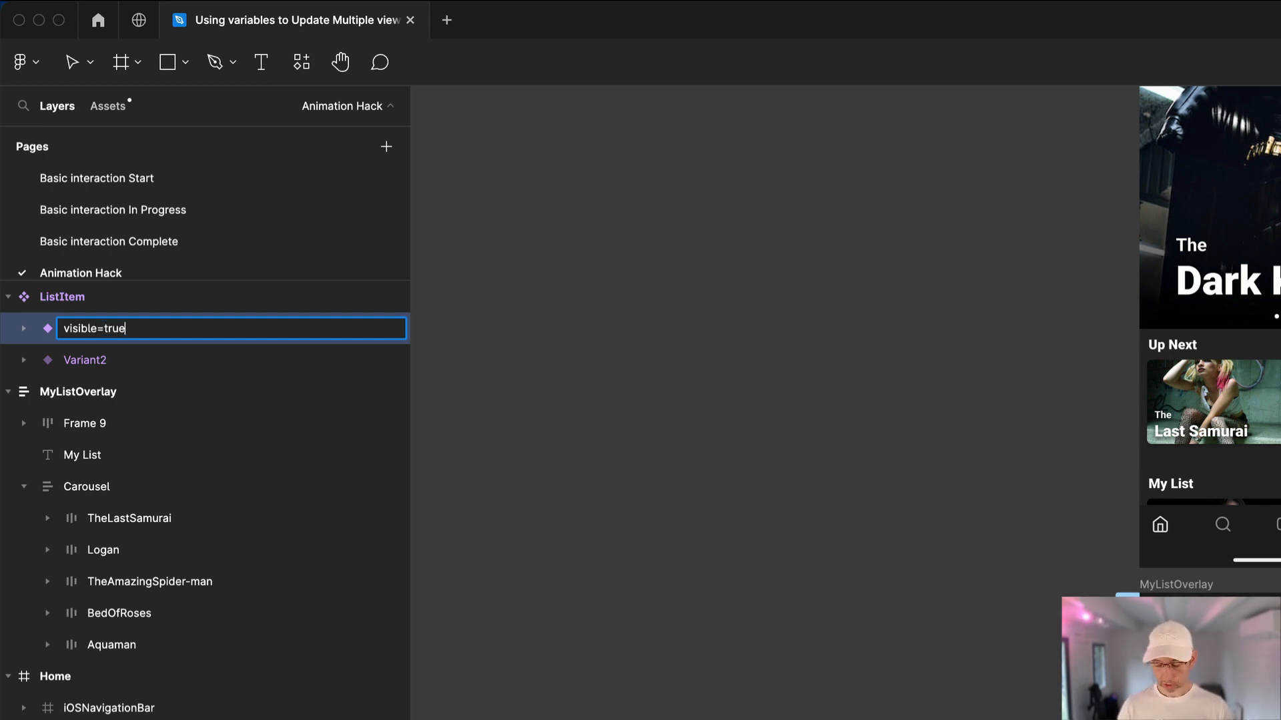
pyautogui.press('Return')
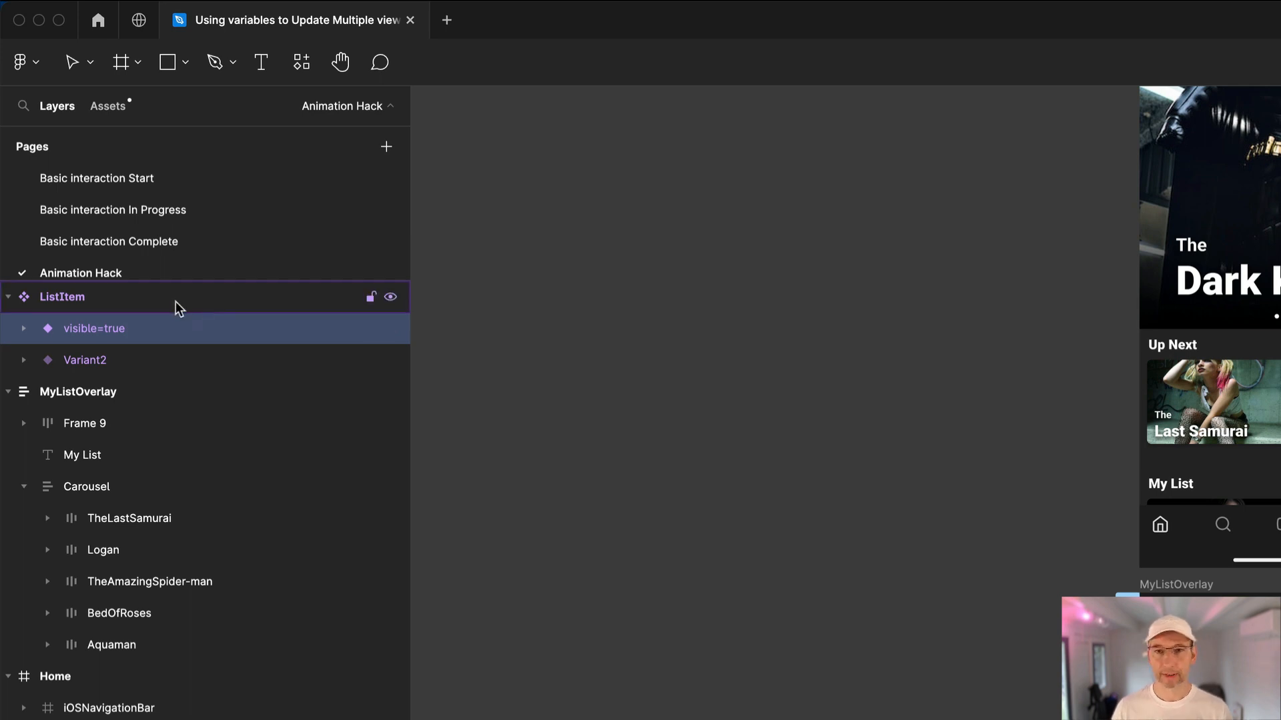
# Step: Rename Variant2 of the ListItem component to "visible=false"
pyautogui.click(83, 360)
pyautogui.doubleClick(84, 360)
pyautogui.write('visible=false')
pyautogui.press('Return')
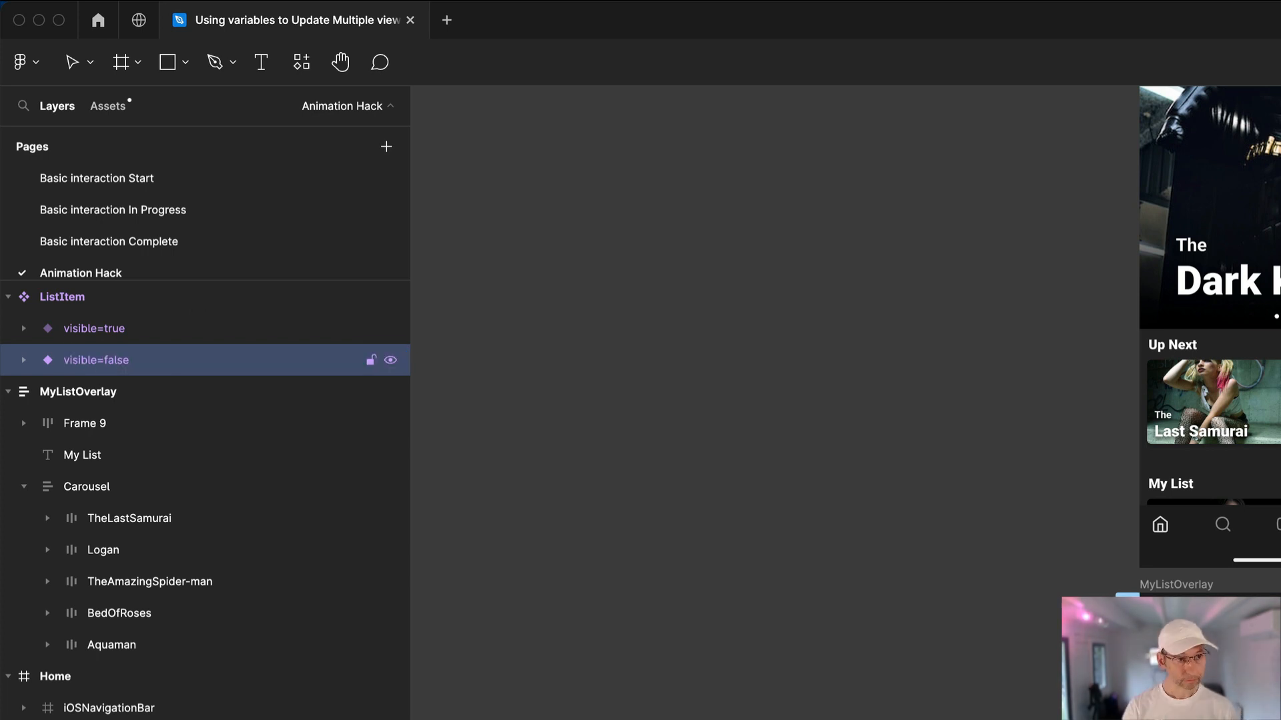
pyautogui.click(99, 329)
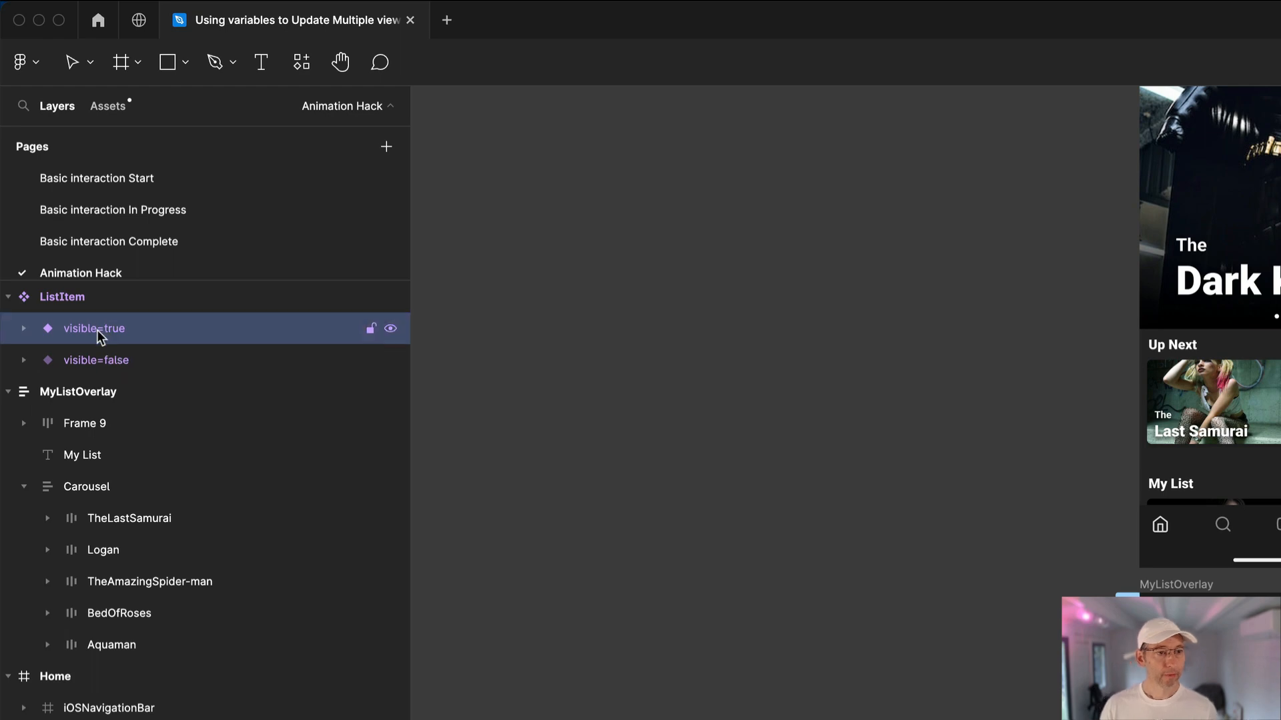
pyautogui.click(84, 363)
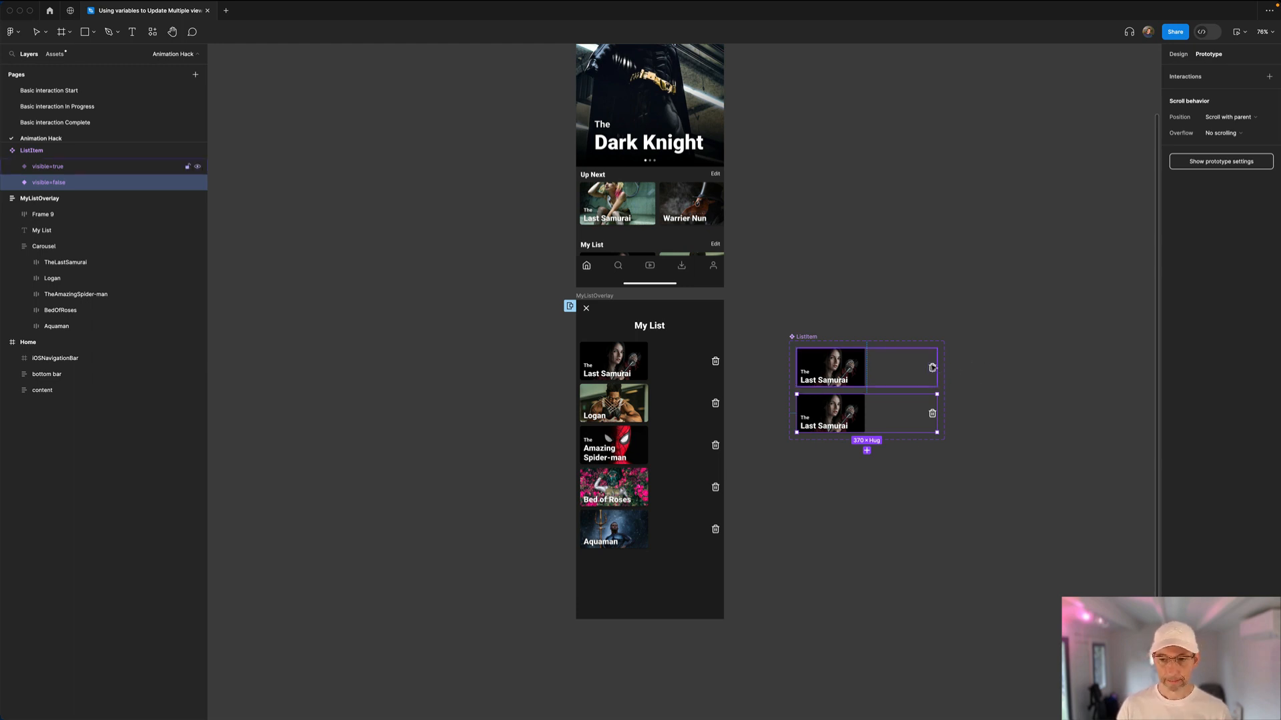
# Step: Add an On click interaction to the visible=true variant's trash icon that changes the component to visible off
pyautogui.click(932, 368)
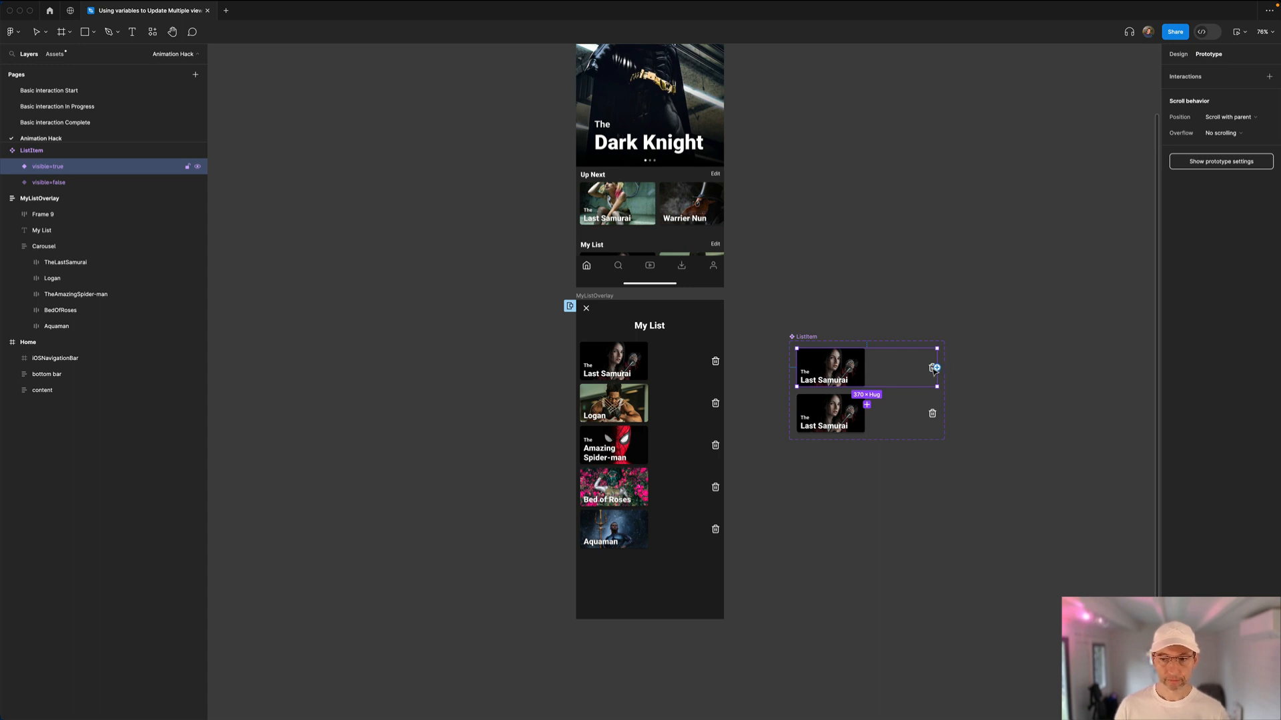
pyautogui.click(931, 368)
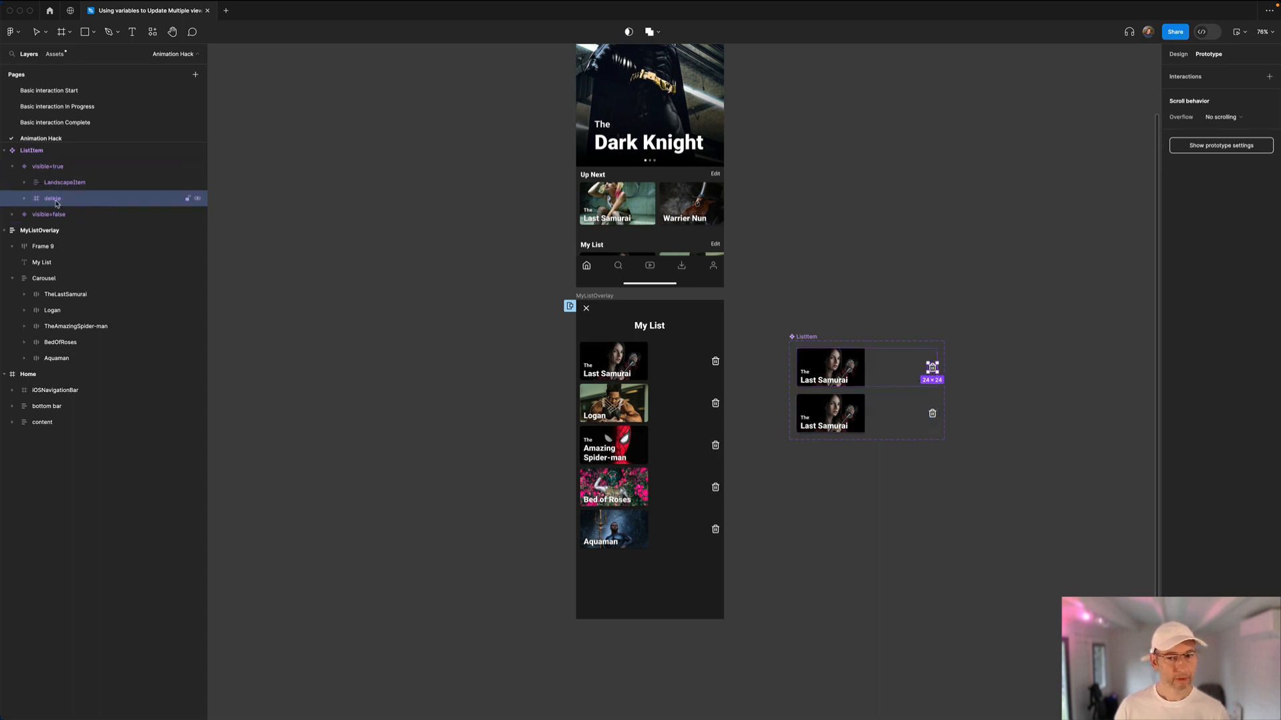
pyautogui.click(1194, 76)
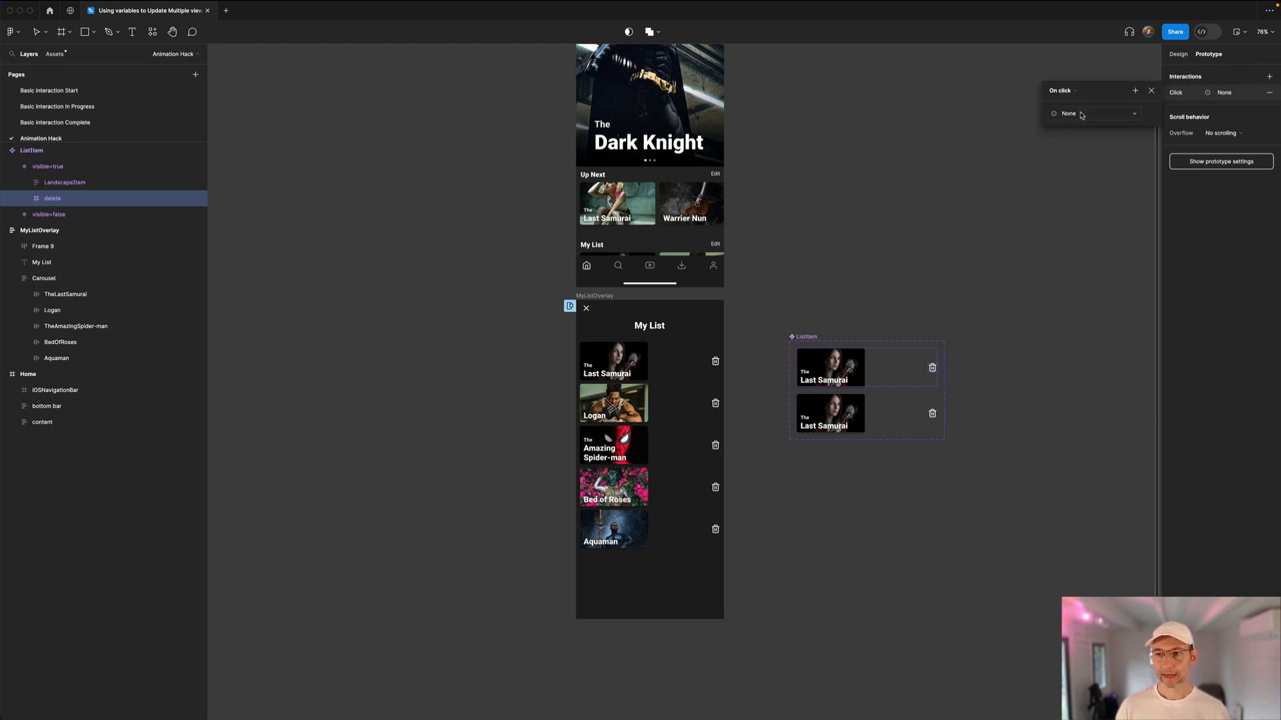
pyautogui.moveTo(1094, 104); pyautogui.dragTo(1009, 351)
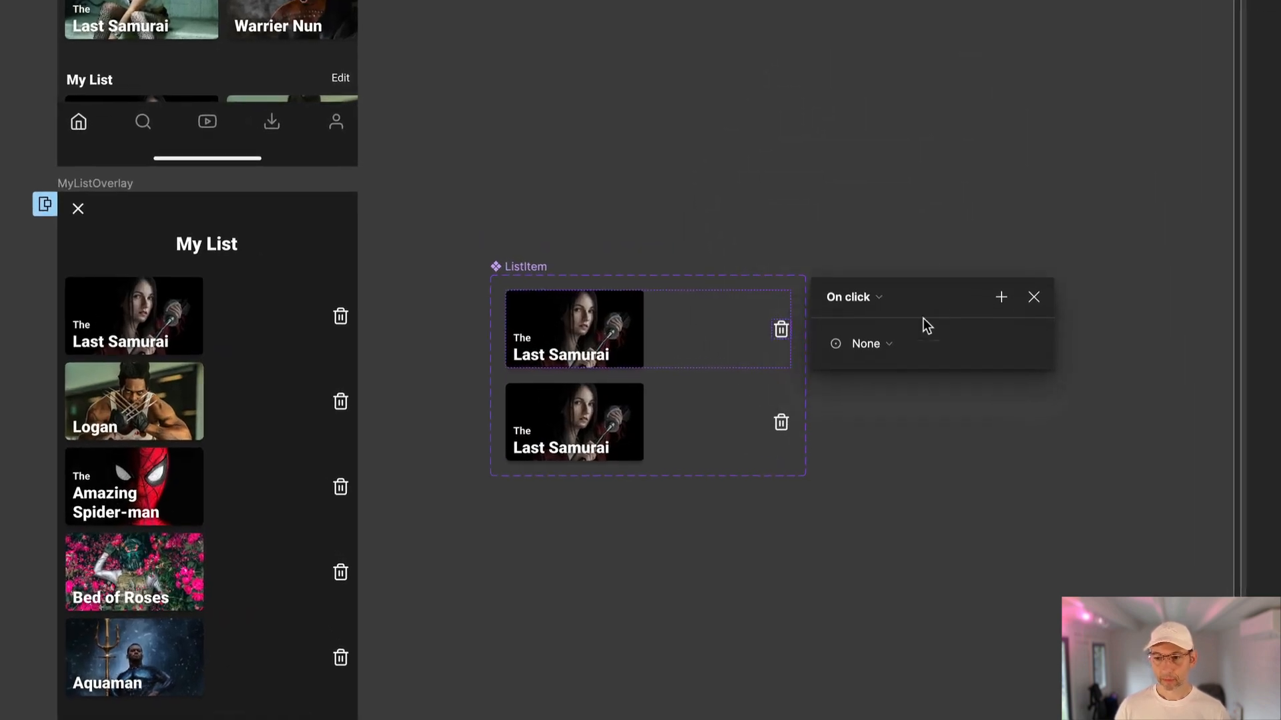
pyautogui.click(867, 344)
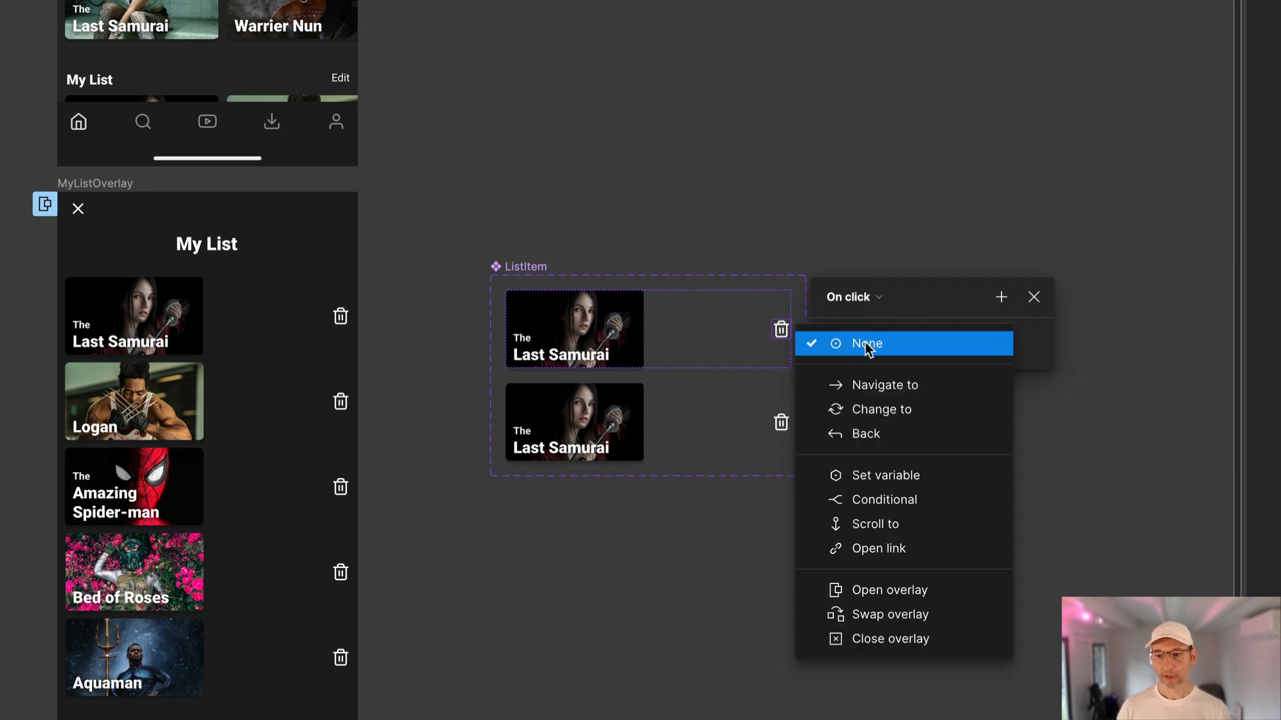
pyautogui.click(873, 413)
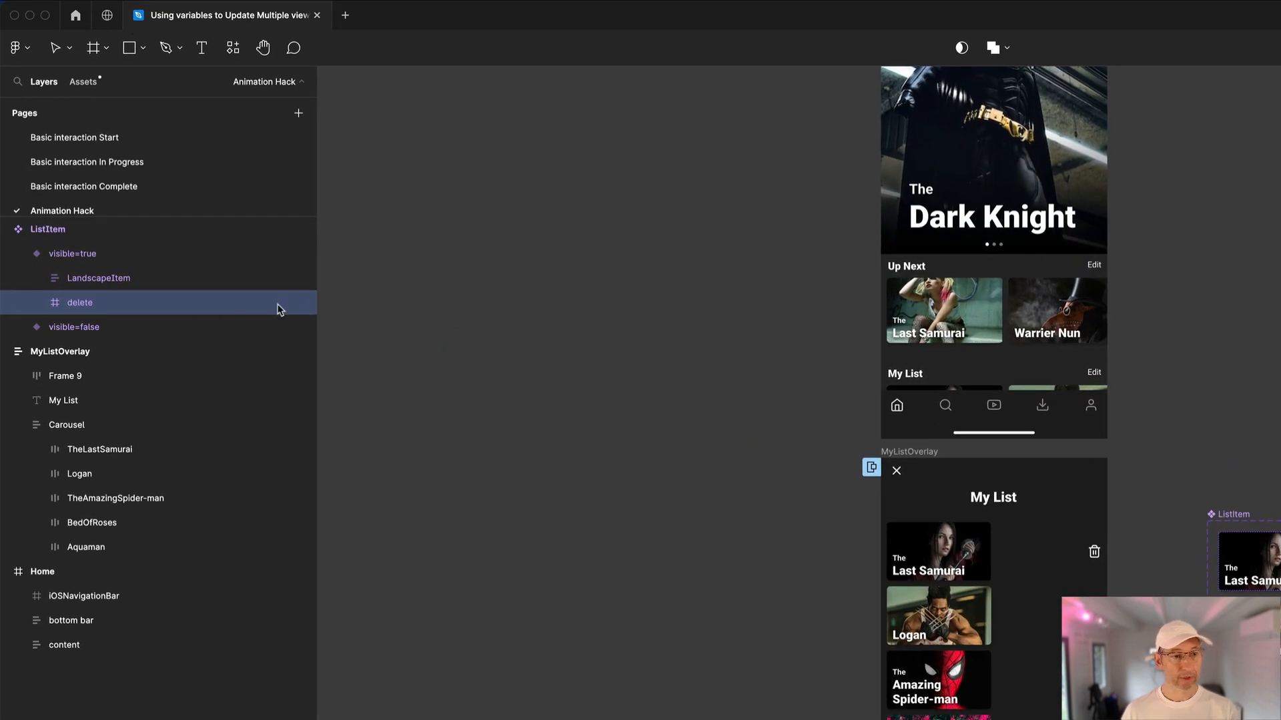
pyautogui.click(71, 279)
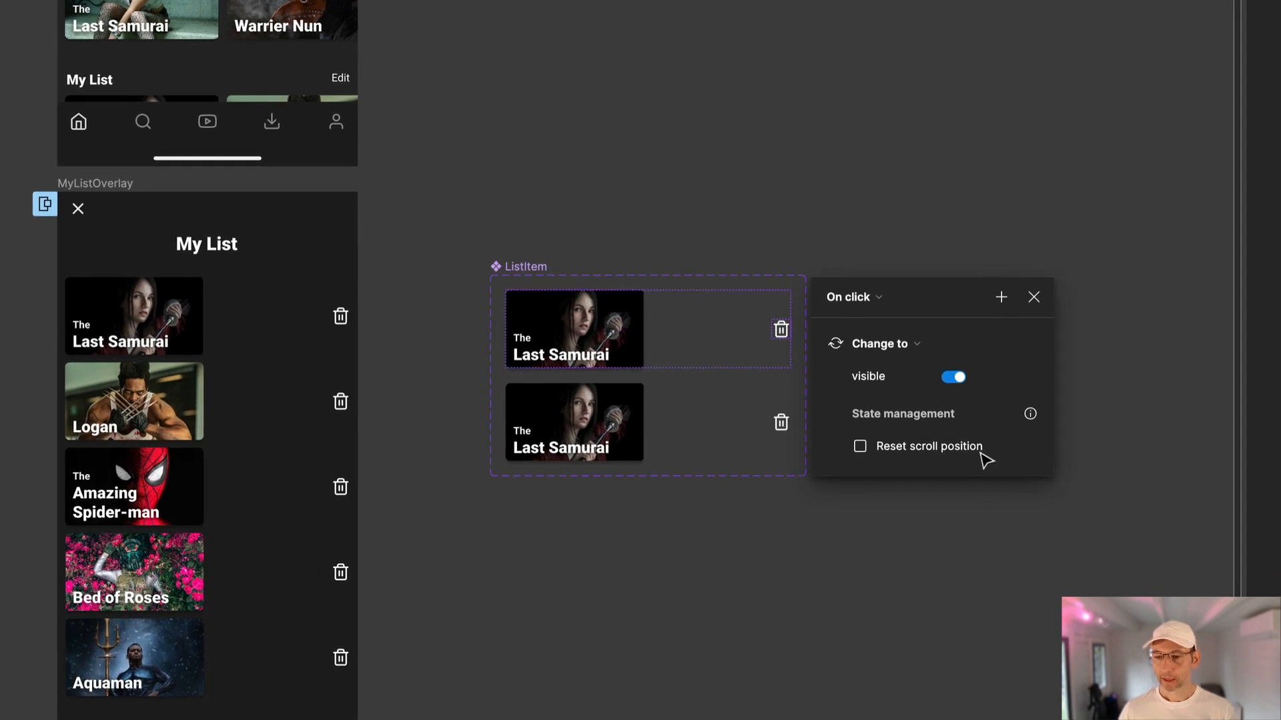
pyautogui.click(955, 378)
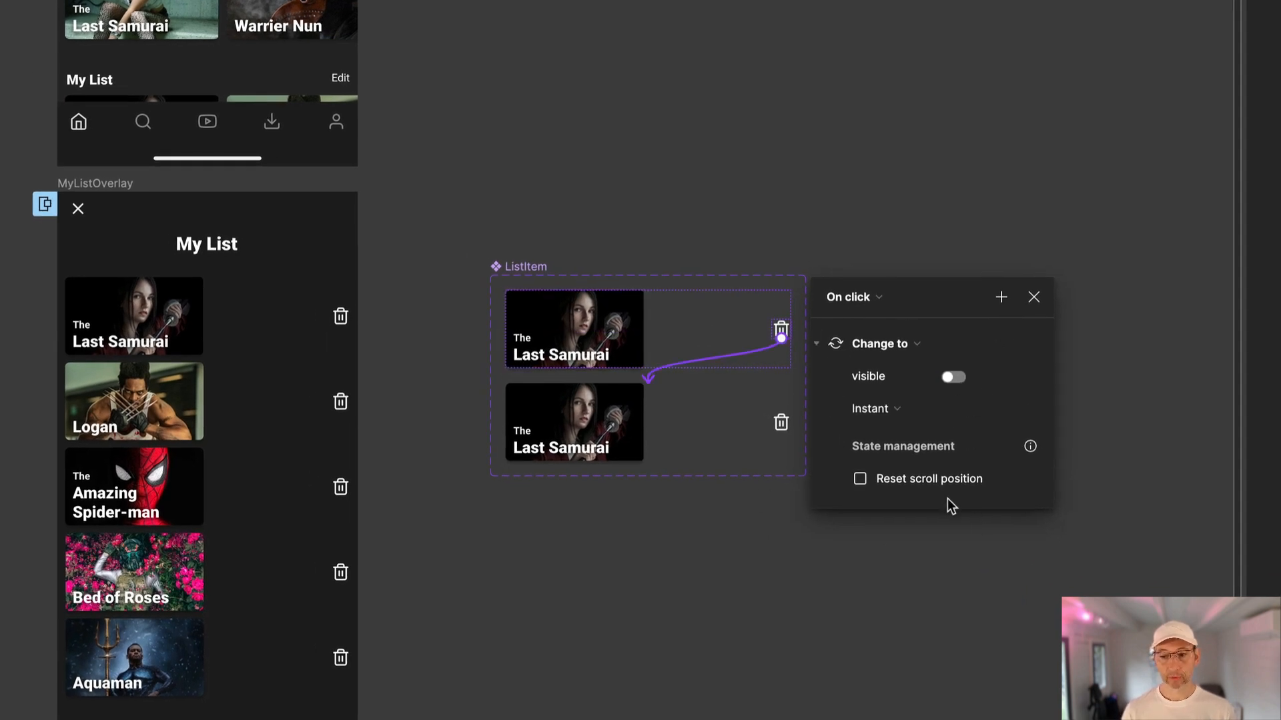
pyautogui.moveTo(772, 331); pyautogui.dragTo(647, 398)
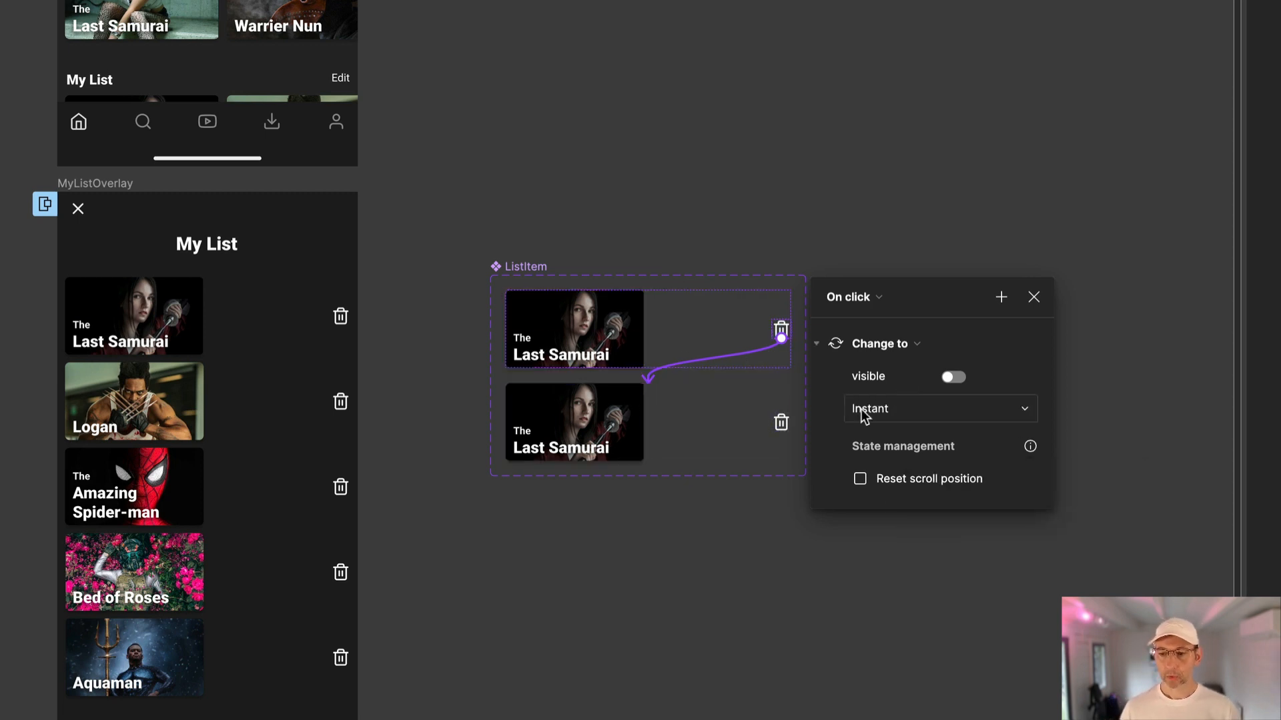
# Step: Set the trash icon interaction's animation to Smart animate with a 200ms duration and close the interaction settings
pyautogui.click(903, 408)
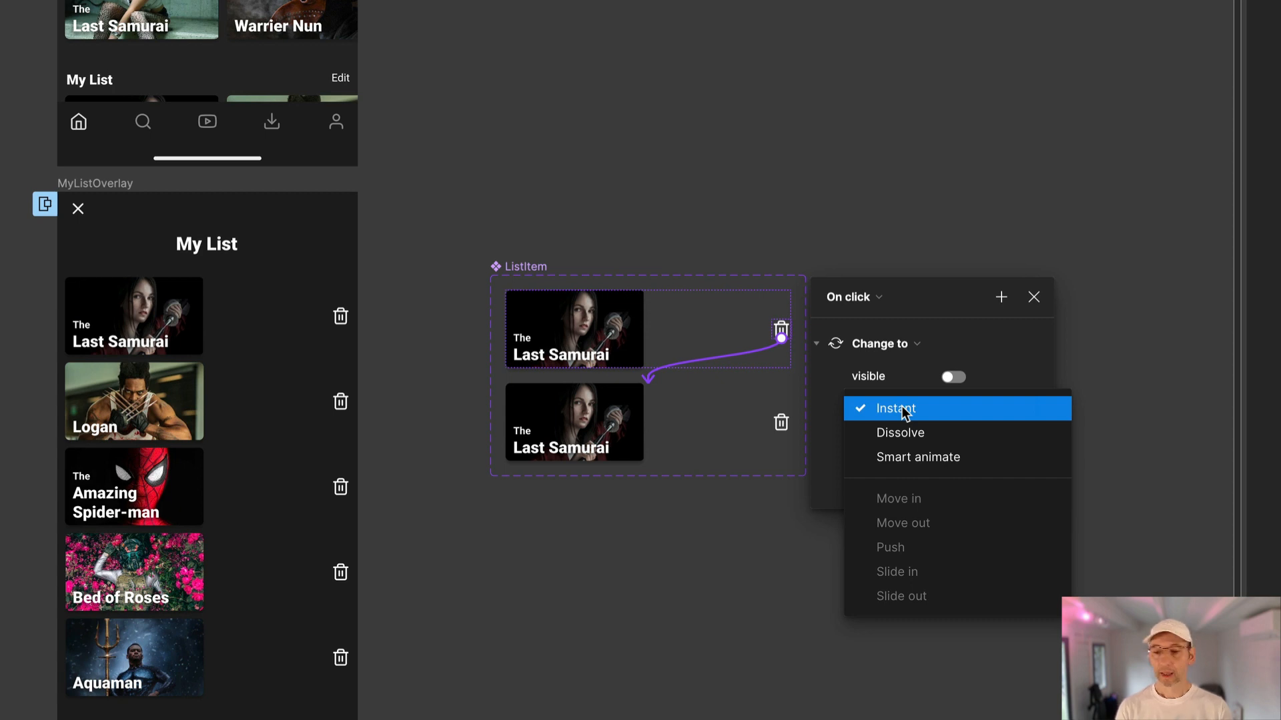
pyautogui.click(908, 458)
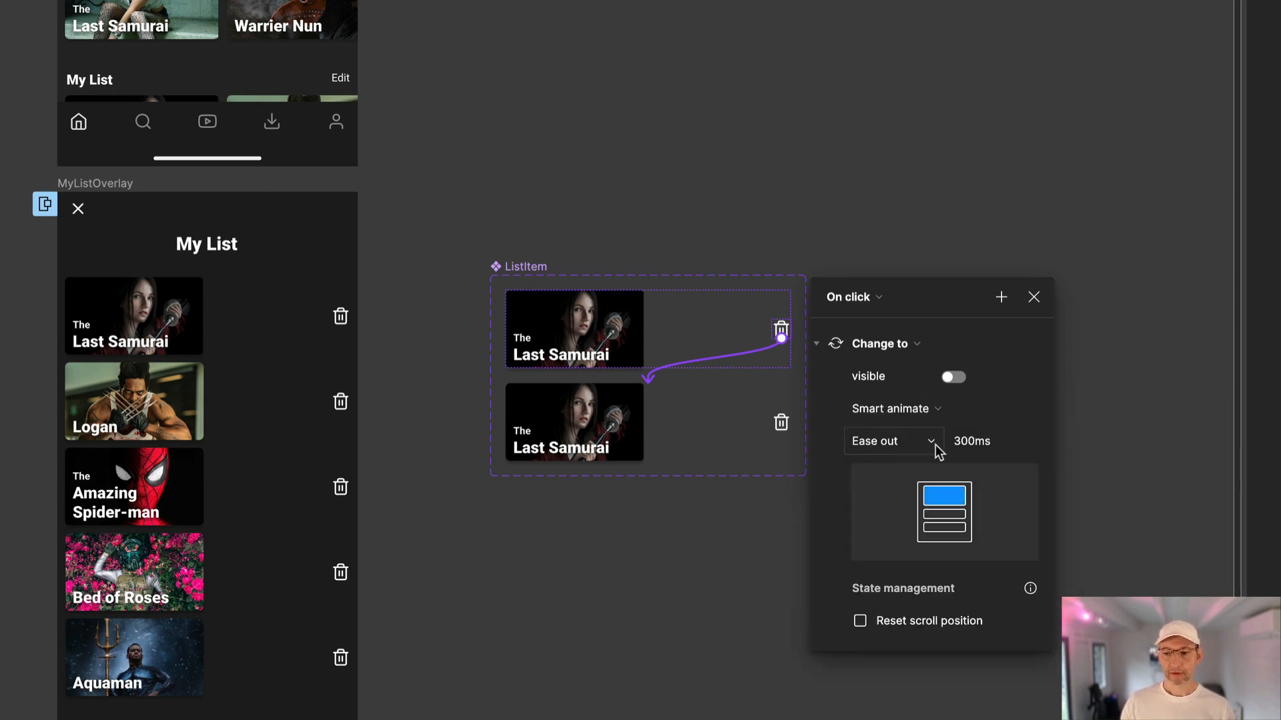
pyautogui.click(970, 445)
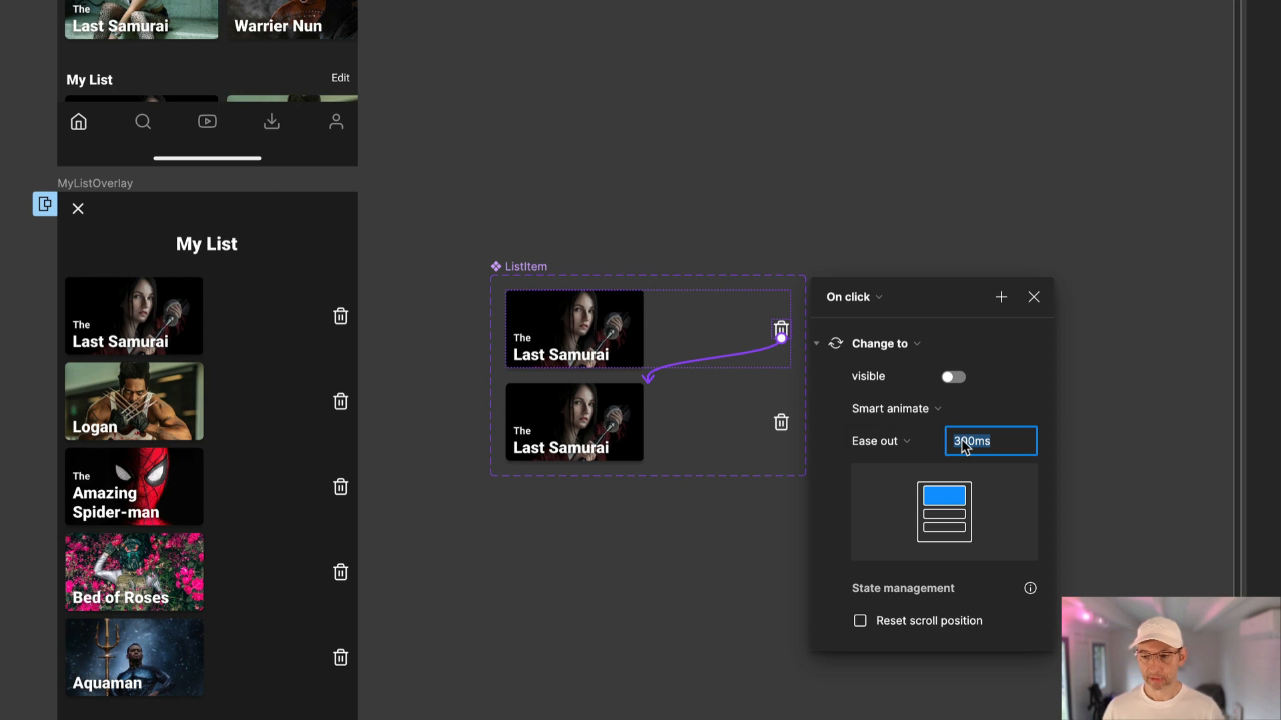
pyautogui.press('BackSpace')
pyautogui.write('2')
pyautogui.press('Return')
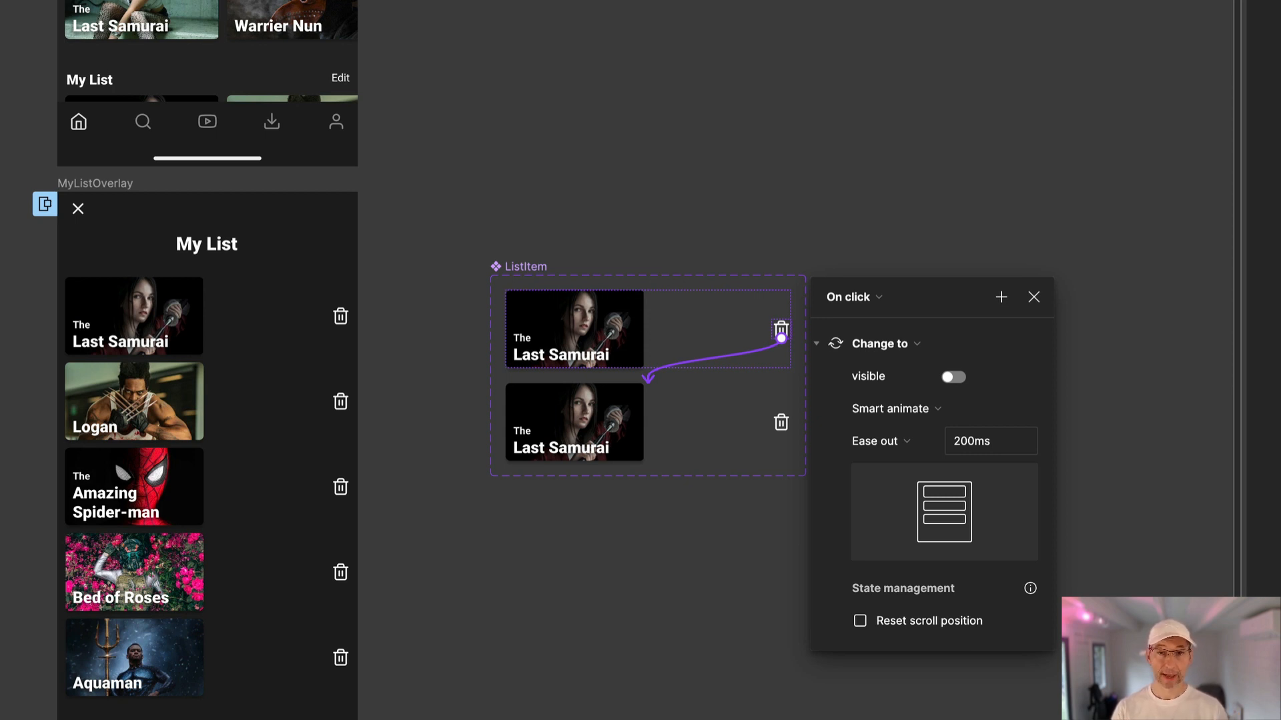
pyautogui.click(1034, 297)
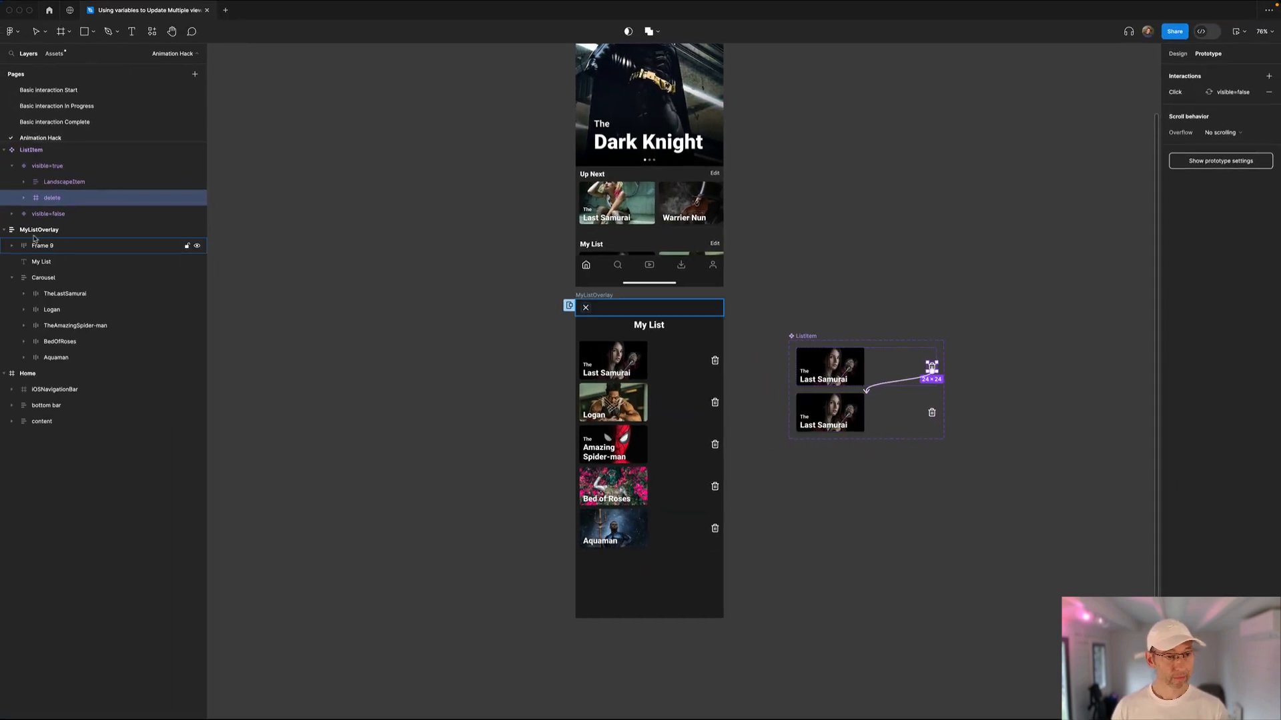
# Step: Delete the LandscapeItem and delete layers from the visible=false variant
pyautogui.click(18, 218)
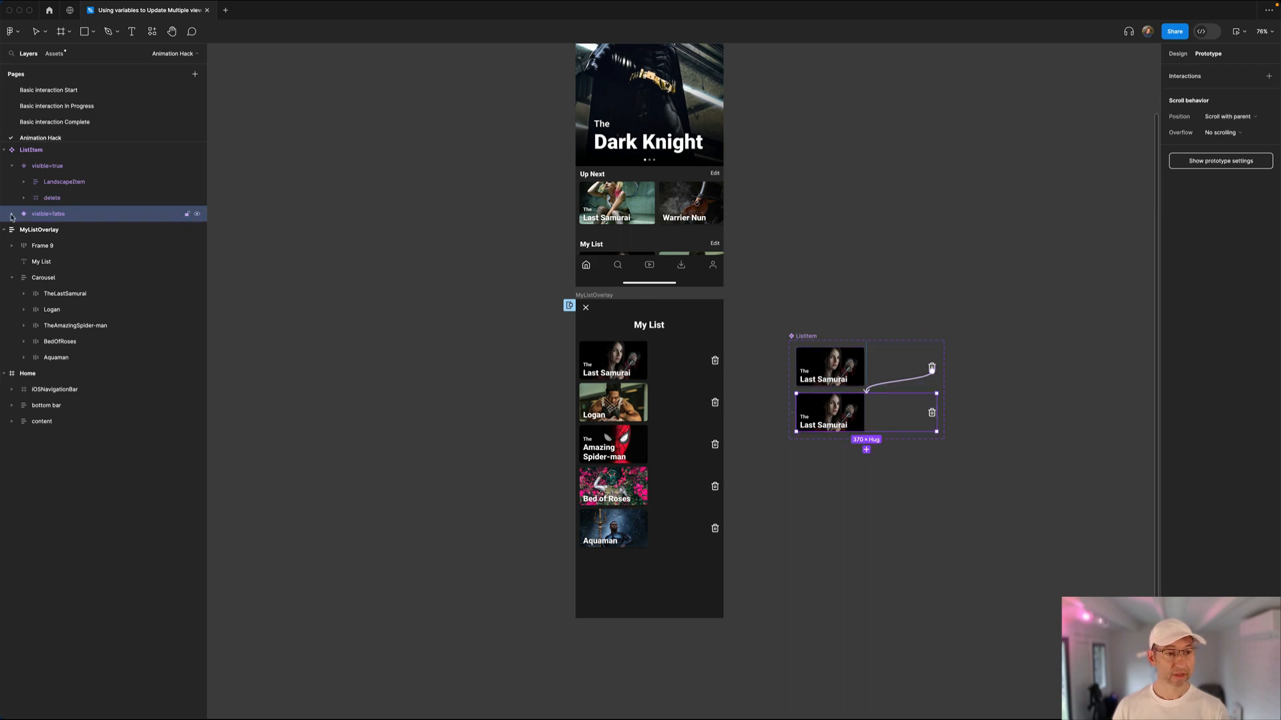
pyautogui.click(12, 214)
pyautogui.click(61, 230)
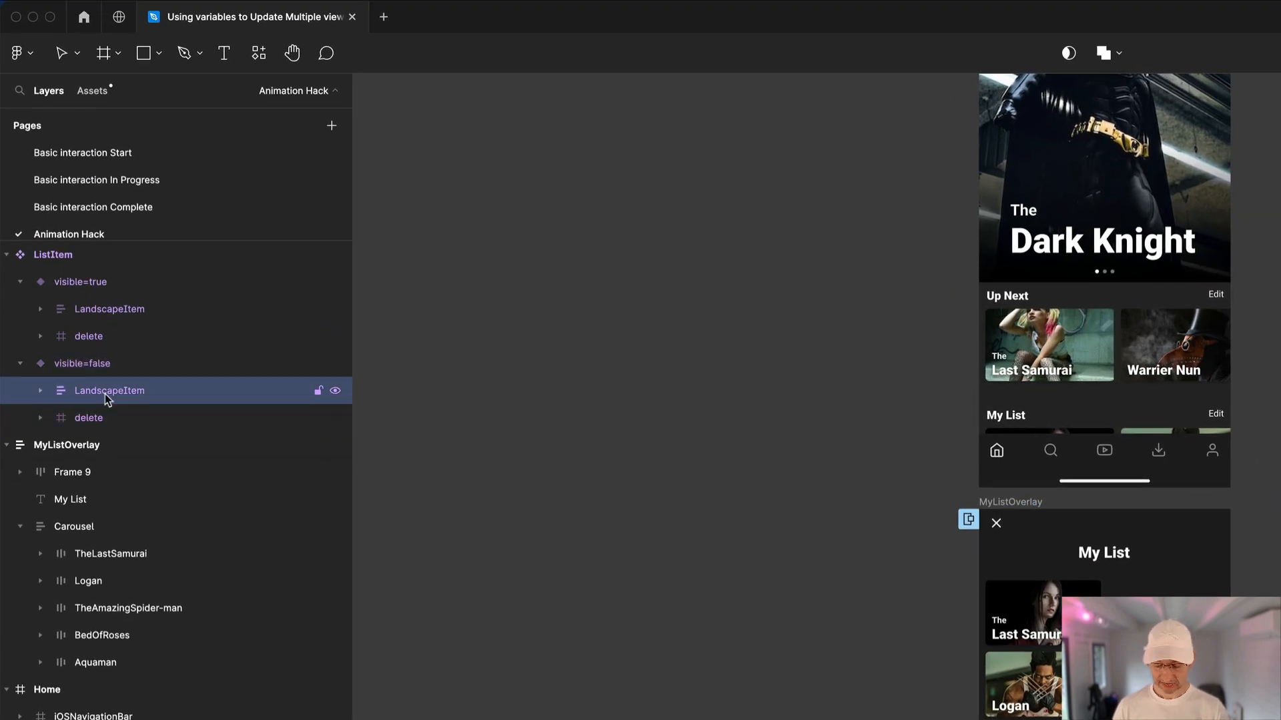
pyautogui.press('Delete')
pyautogui.click(89, 391)
pyautogui.press('Delete')
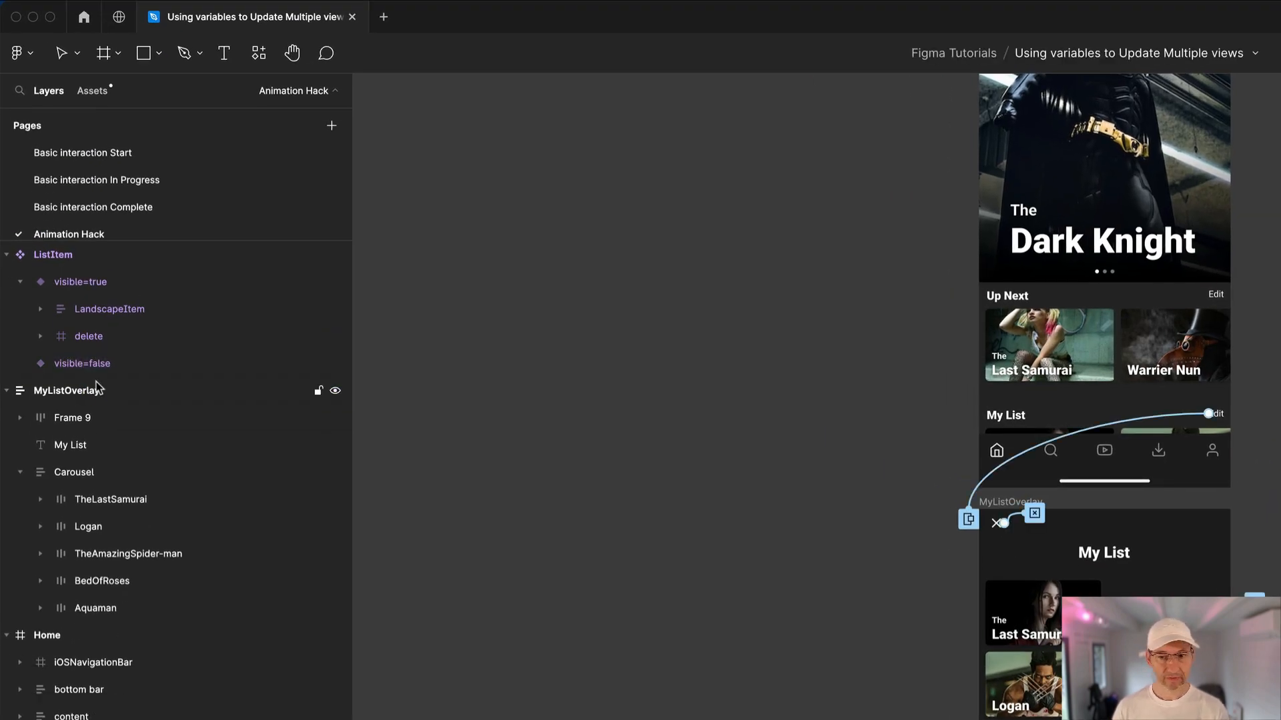
# Step: Switch the visible=false variant's vertical resizing to Fixed height and set its height to 1
pyautogui.click(150, 366)
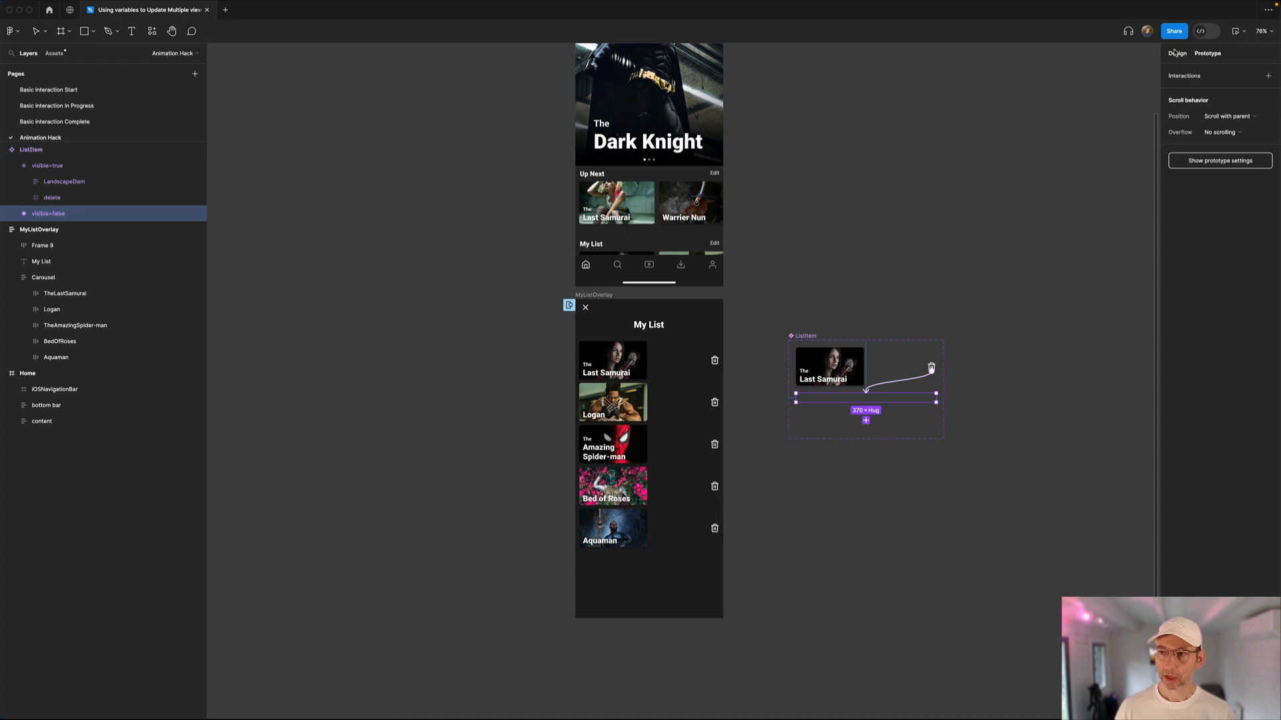
pyautogui.click(1177, 54)
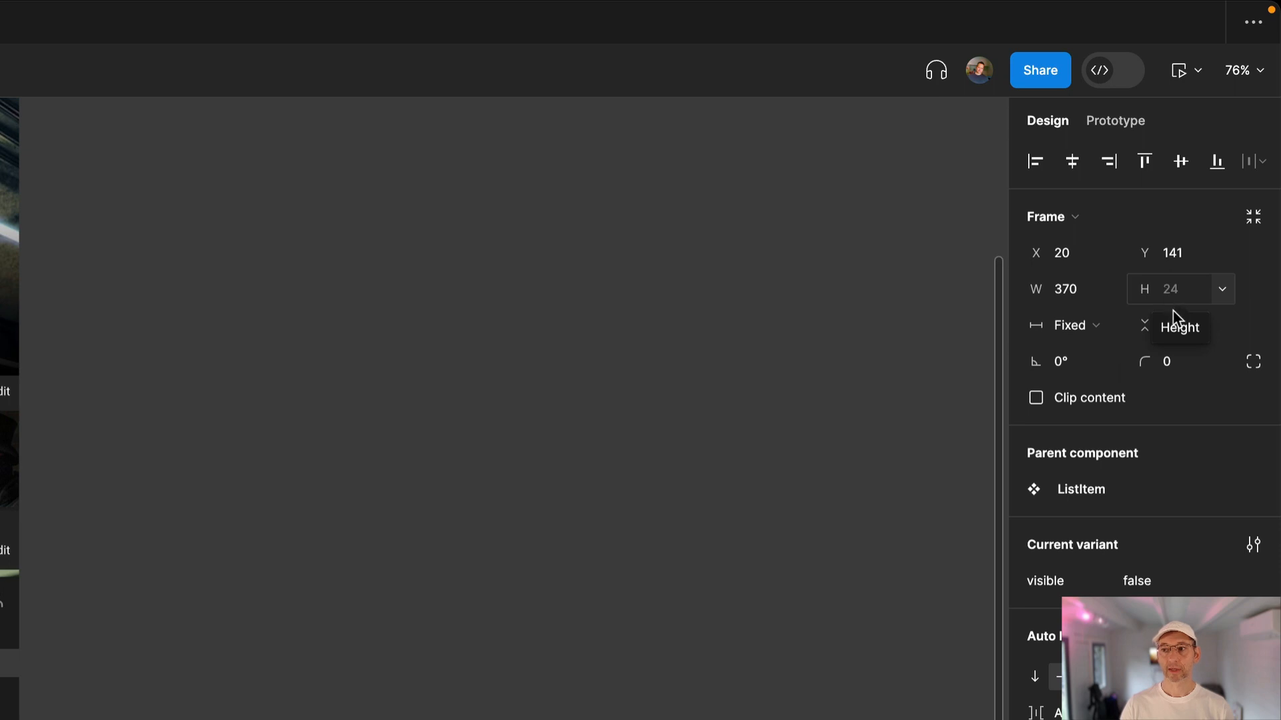
pyautogui.click(1181, 329)
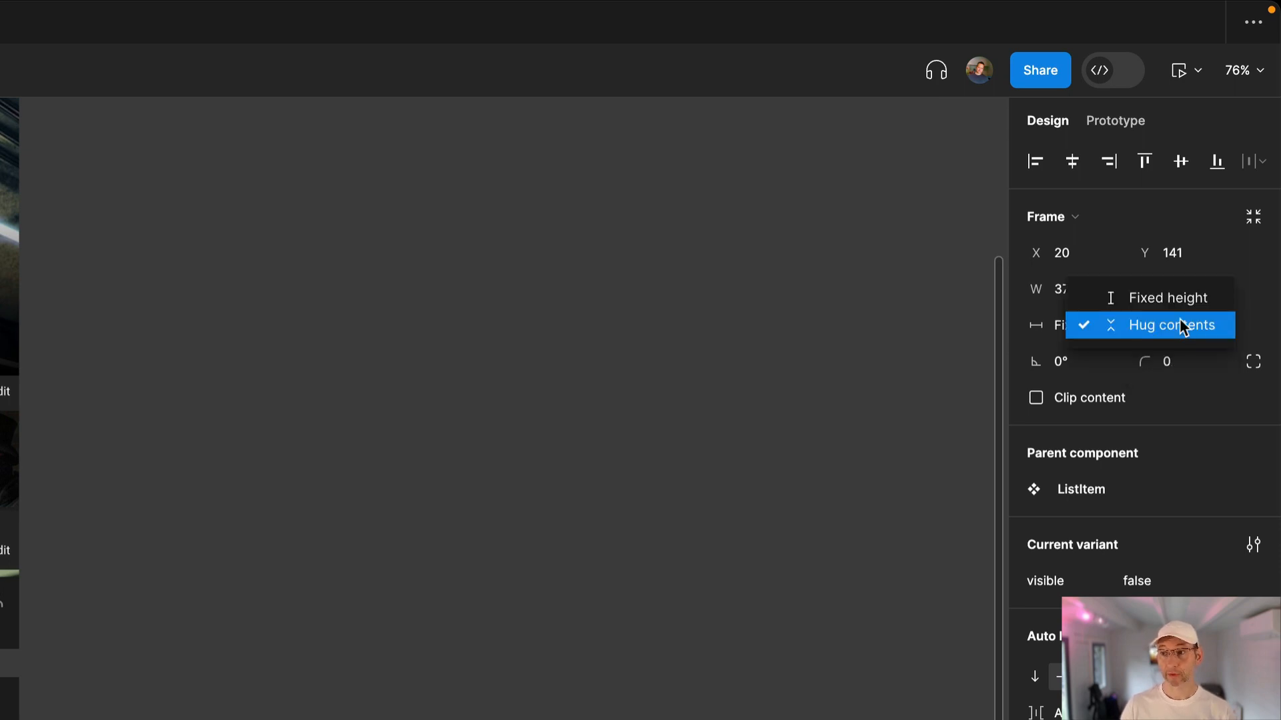
pyautogui.click(1175, 299)
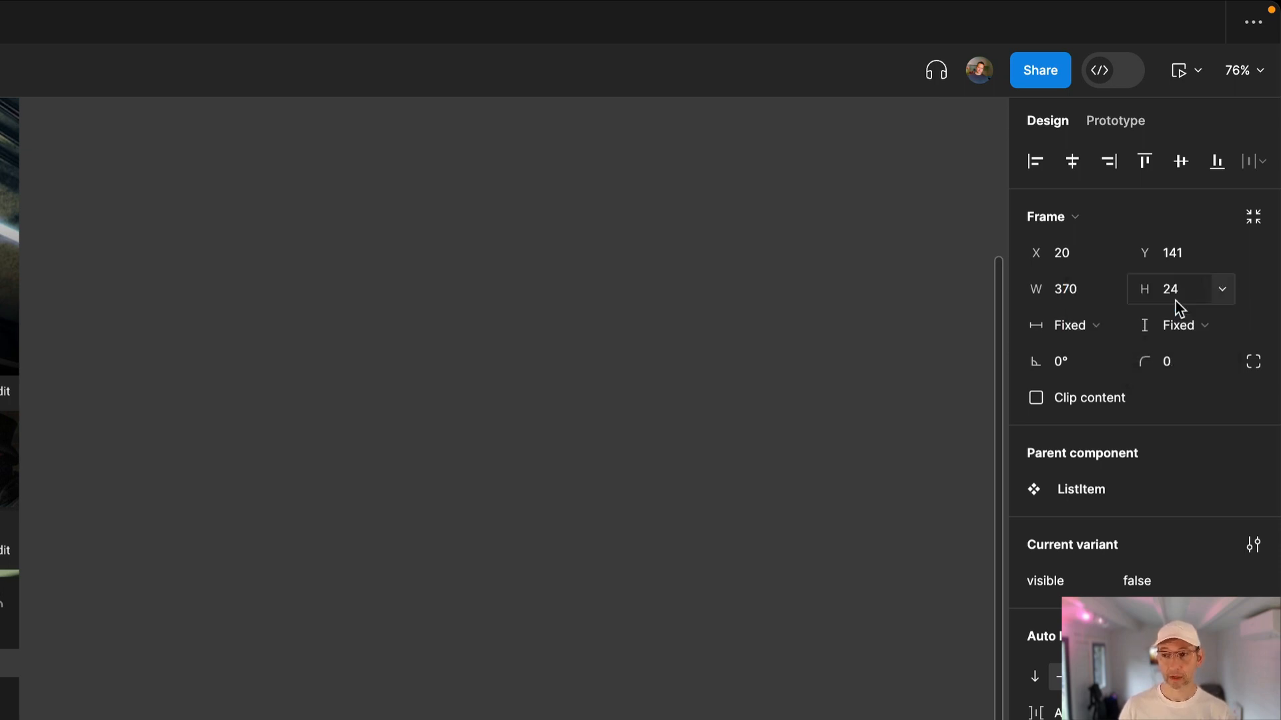
pyautogui.click(1170, 288)
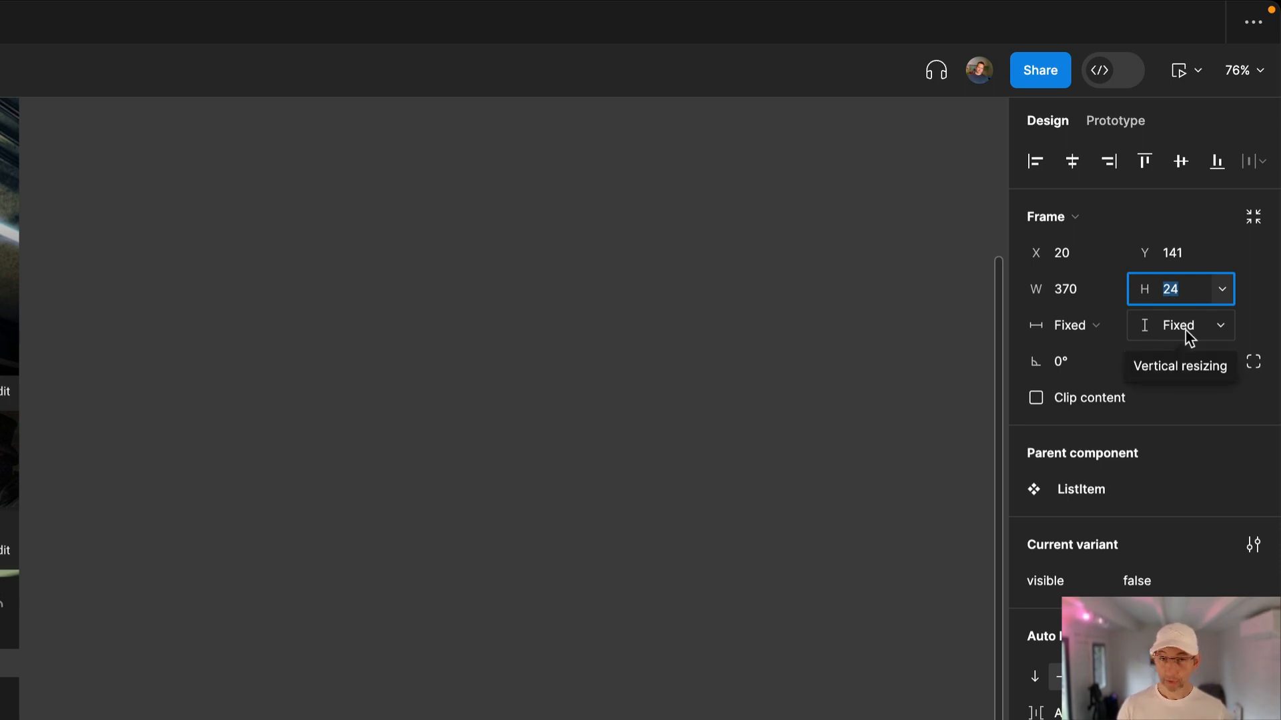
pyautogui.write('1')
pyautogui.press('Return')
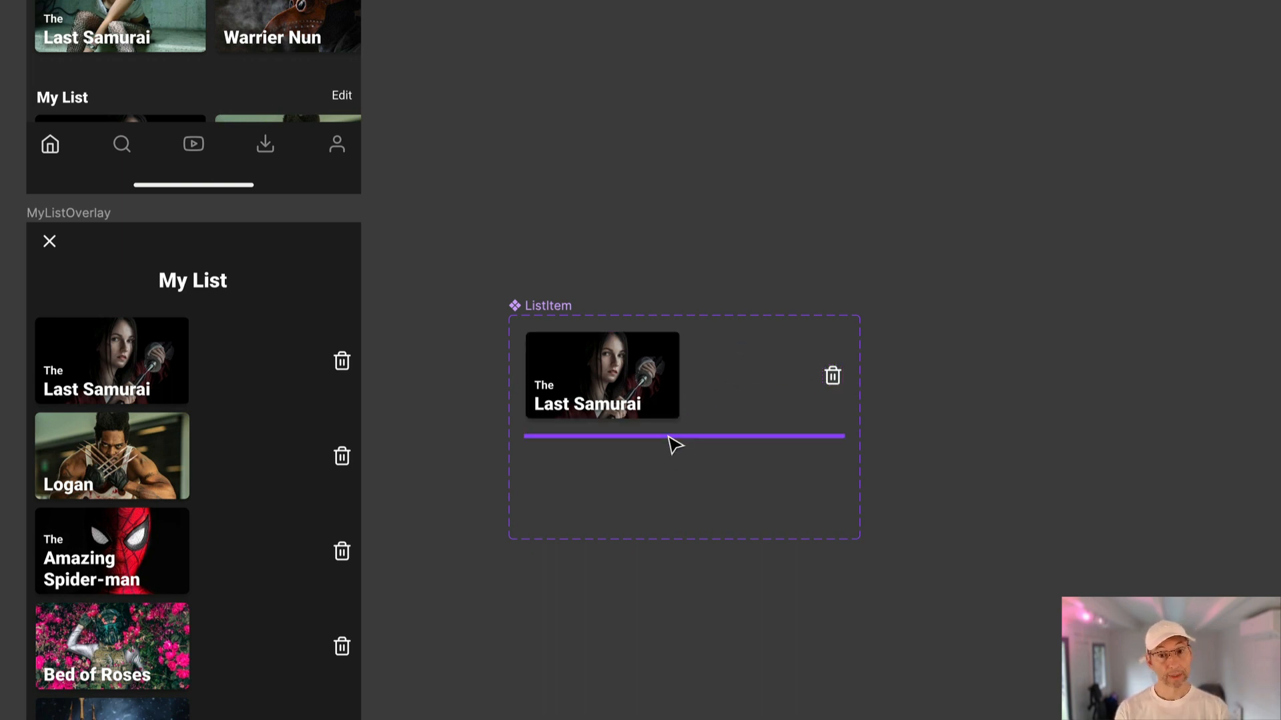
# Step: Copy the ListItem's visible=true variant and paste it to replace the TheLastSamurai row in the MyListOverlay carousel
pyautogui.click(555, 310)
pyautogui.click(753, 247)
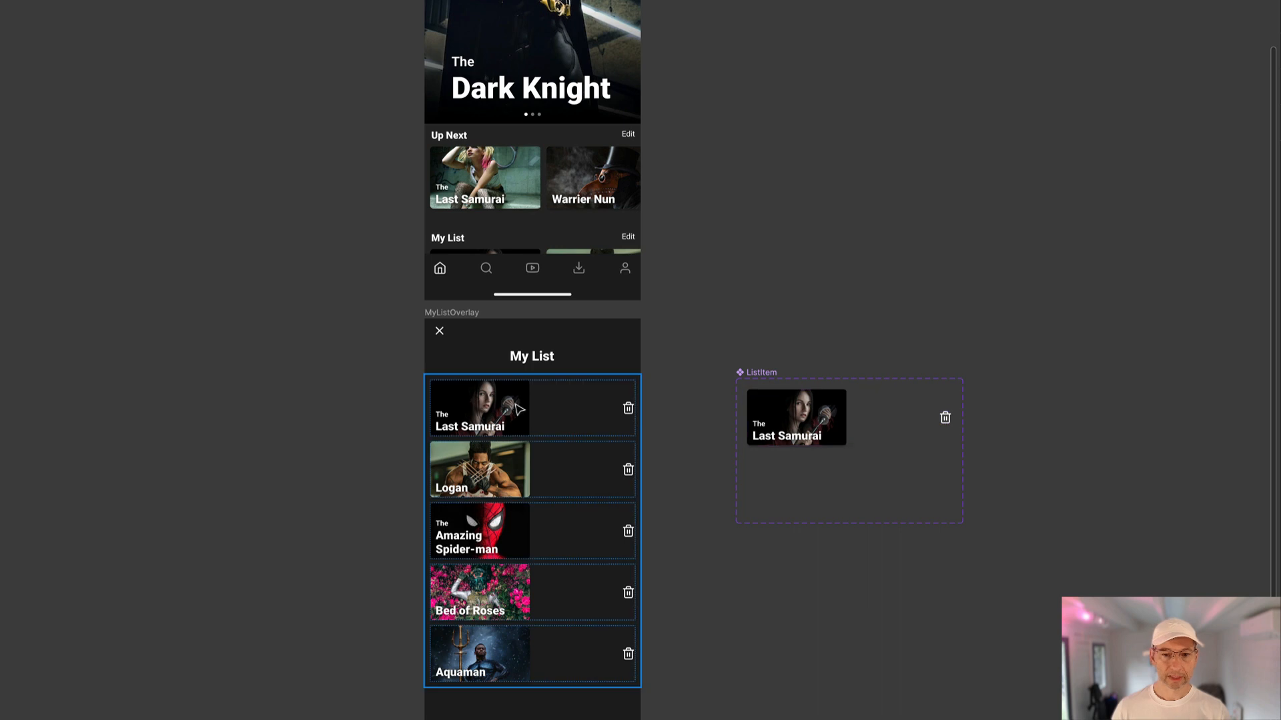
pyautogui.click(793, 423)
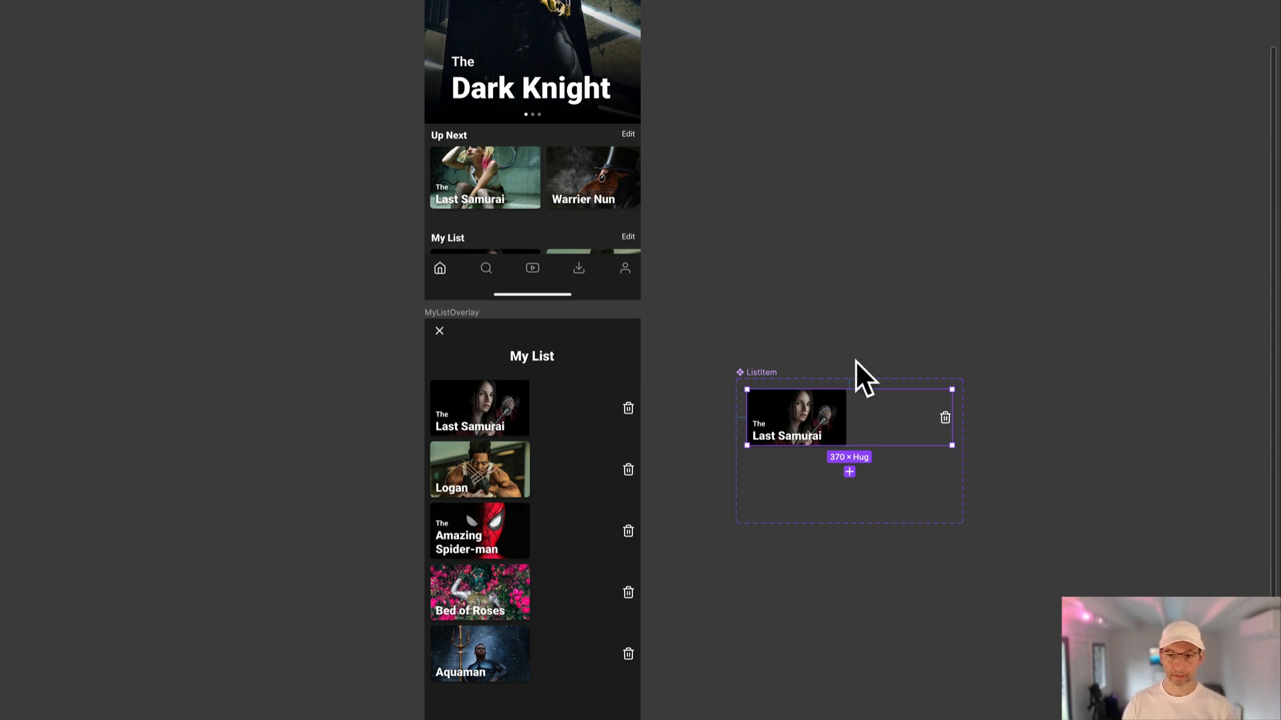
pyautogui.rightClick(784, 428)
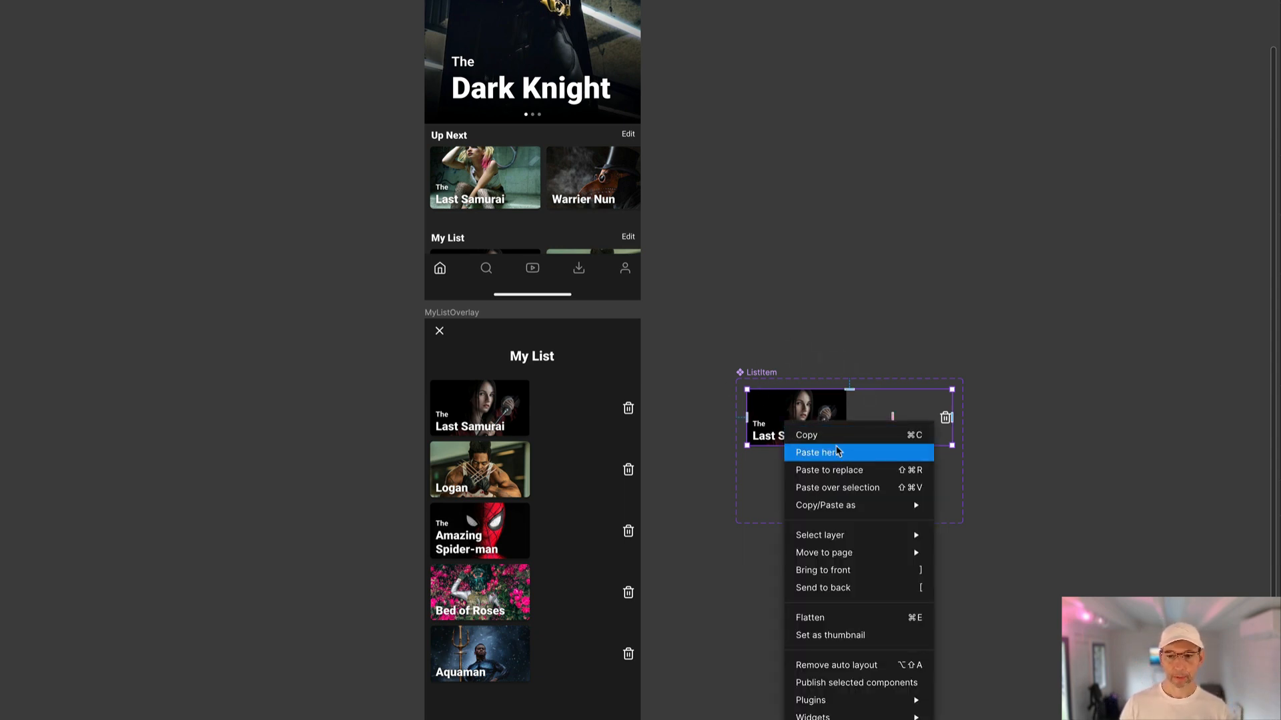
pyautogui.click(833, 435)
pyautogui.click(514, 425)
pyautogui.click(513, 425)
pyautogui.rightClick(478, 403)
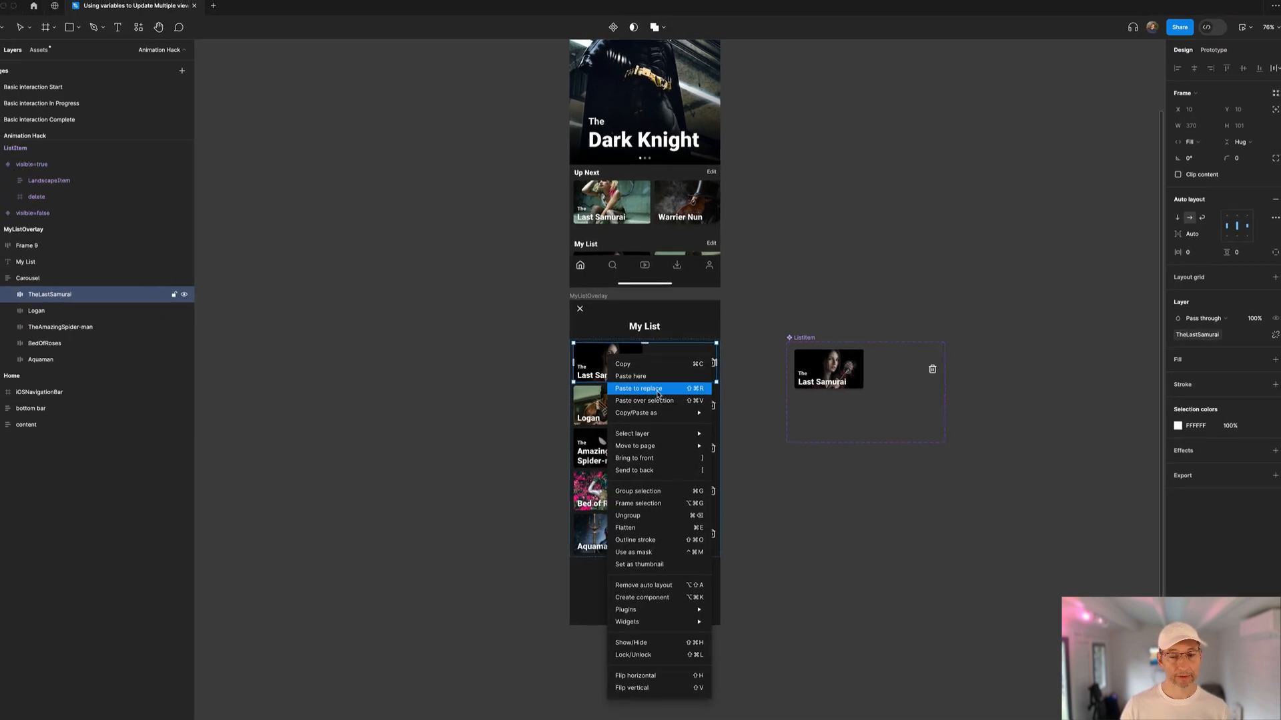
pyautogui.click(527, 445)
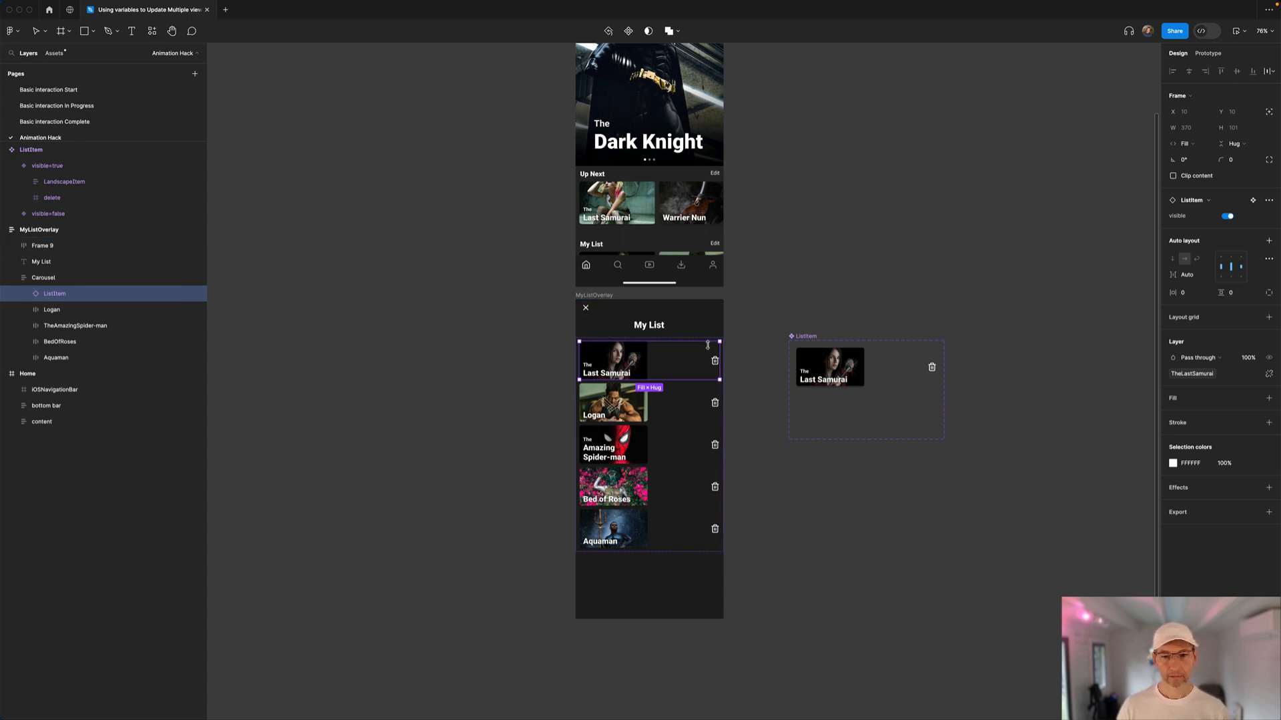
# Step: Preview the Home flow, open My List for editing, remove The Last Samurai to test its animation, and close the preview
pyautogui.scroll(3, 708, 345)
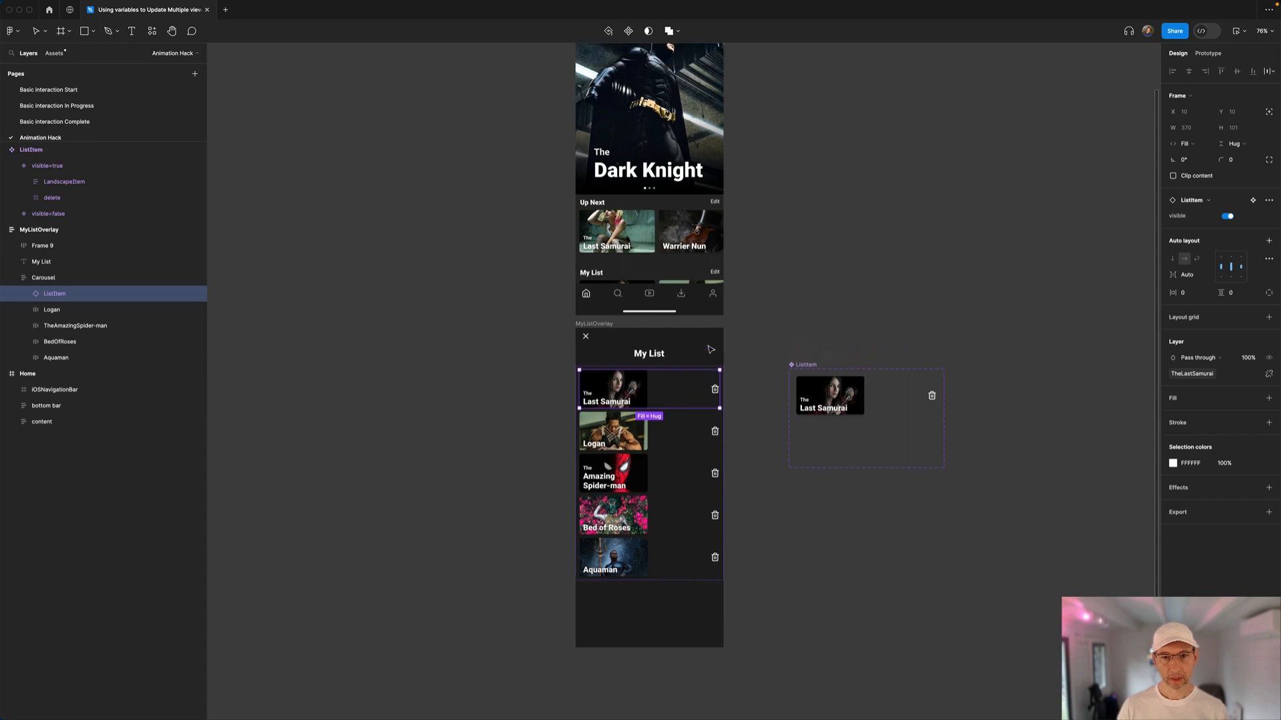
pyautogui.click(1208, 53)
pyautogui.click(570, 73)
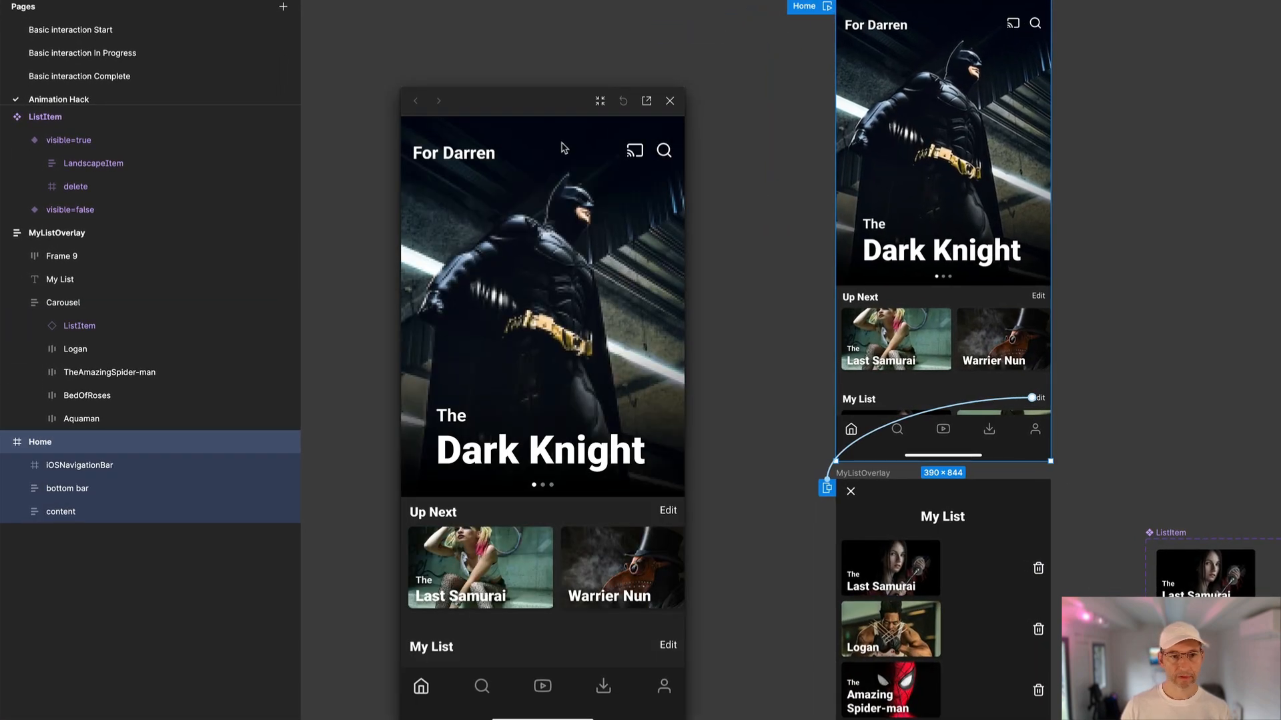
pyautogui.scroll(-2, 640, 441)
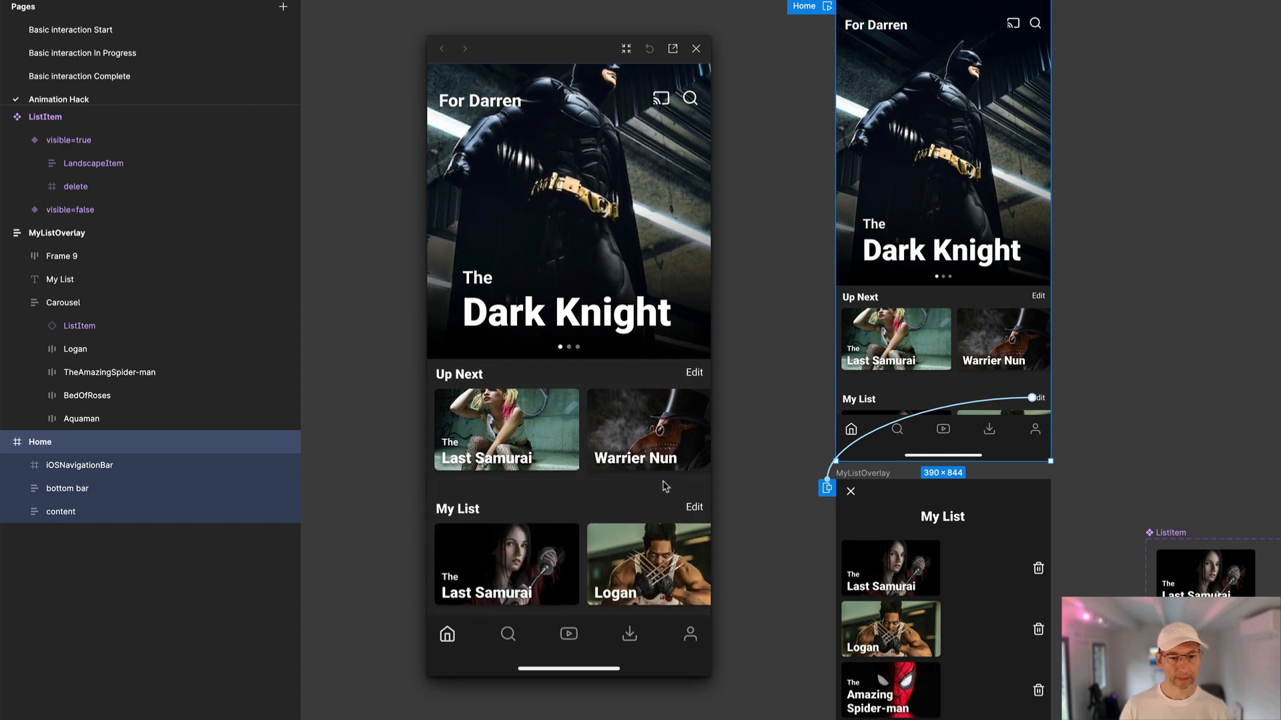
pyautogui.click(697, 509)
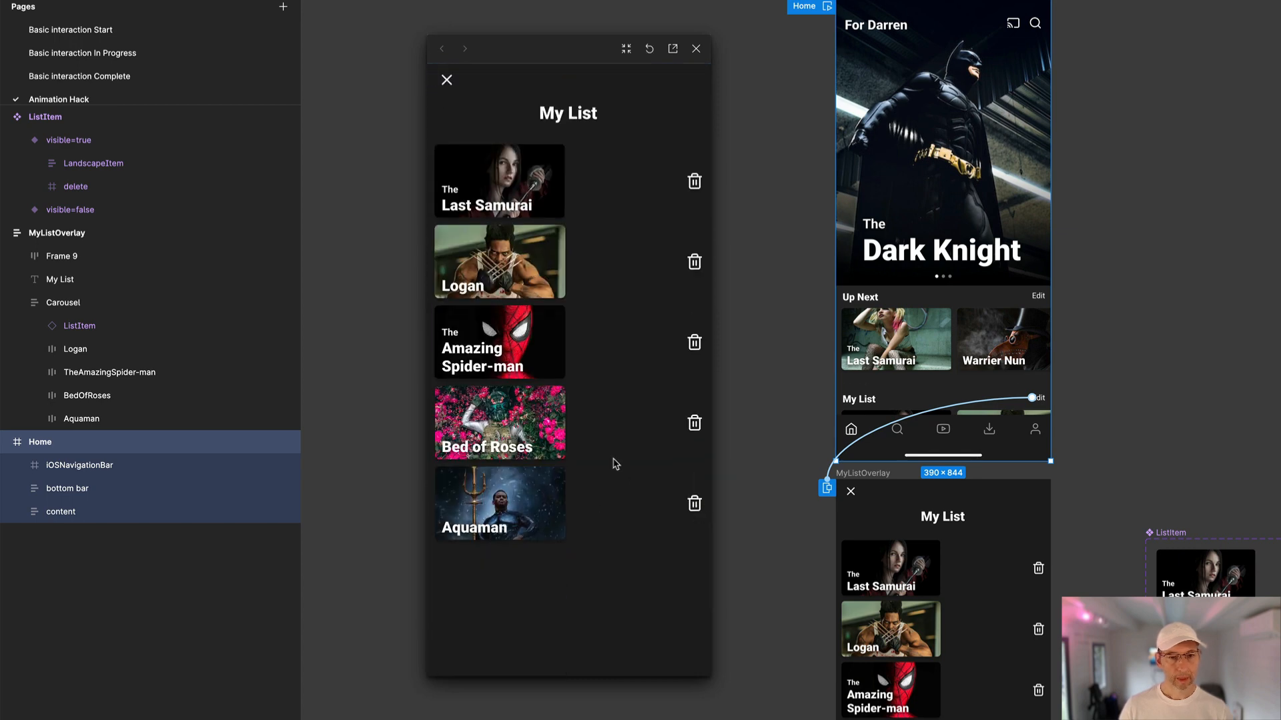
pyautogui.click(694, 183)
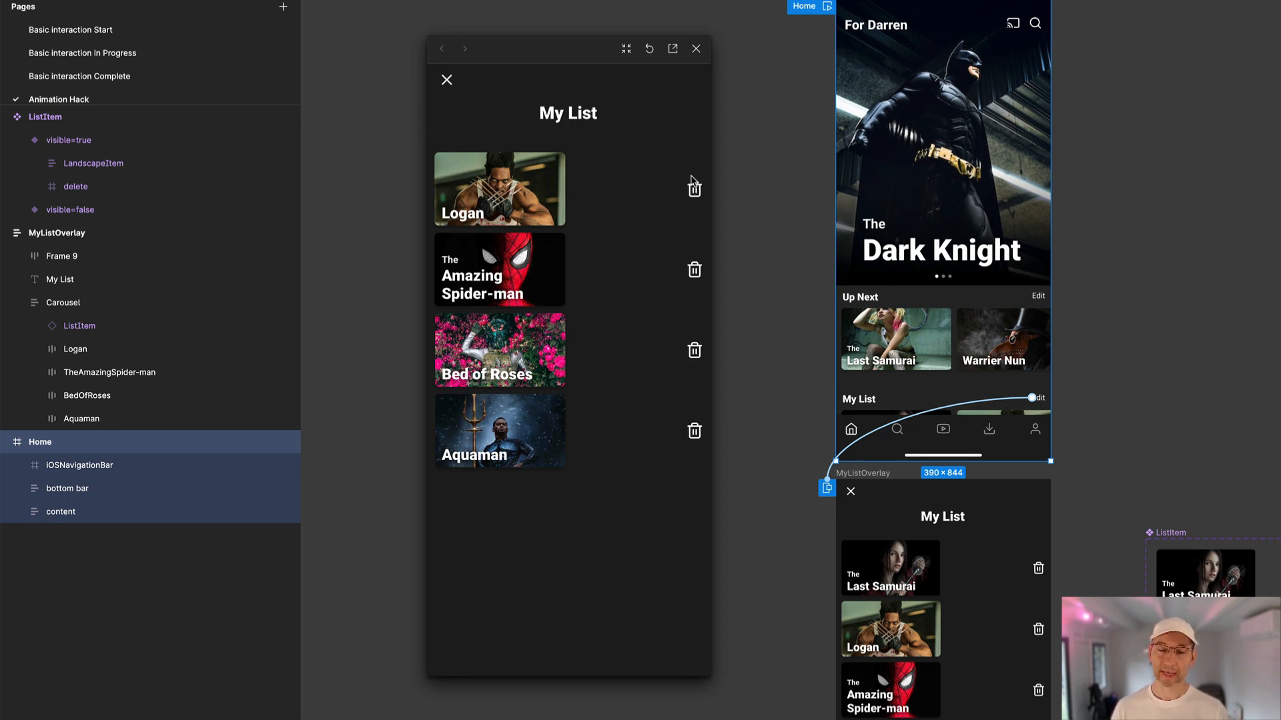
pyautogui.click(697, 48)
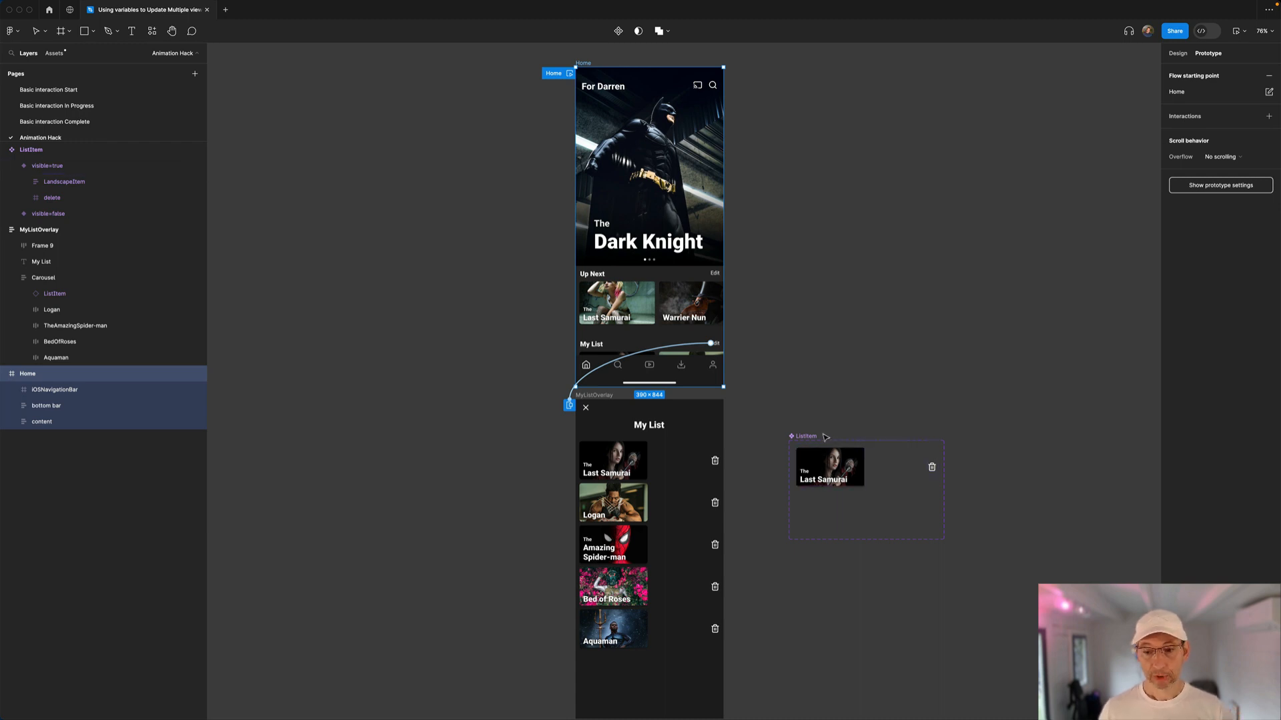
# Step: Set the animation of the visible=true variant's trash icon interaction to Instant
pyautogui.click(881, 490)
pyautogui.click(907, 481)
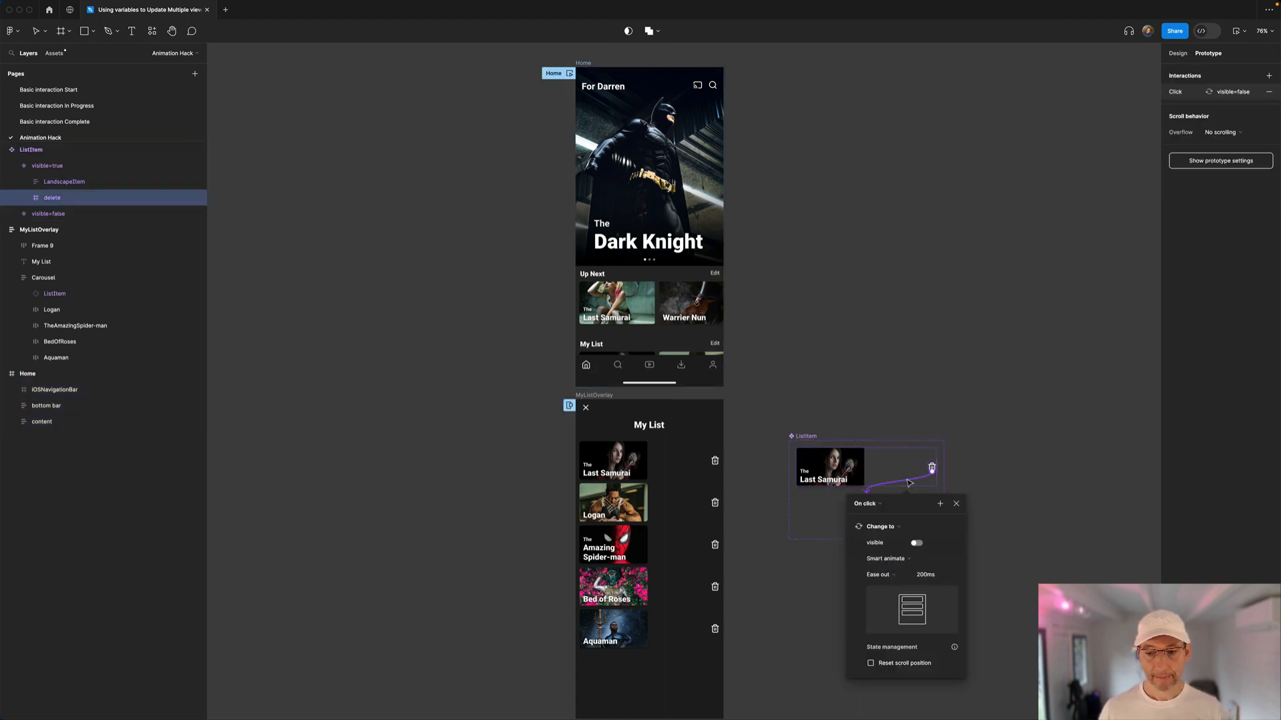
pyautogui.click(893, 559)
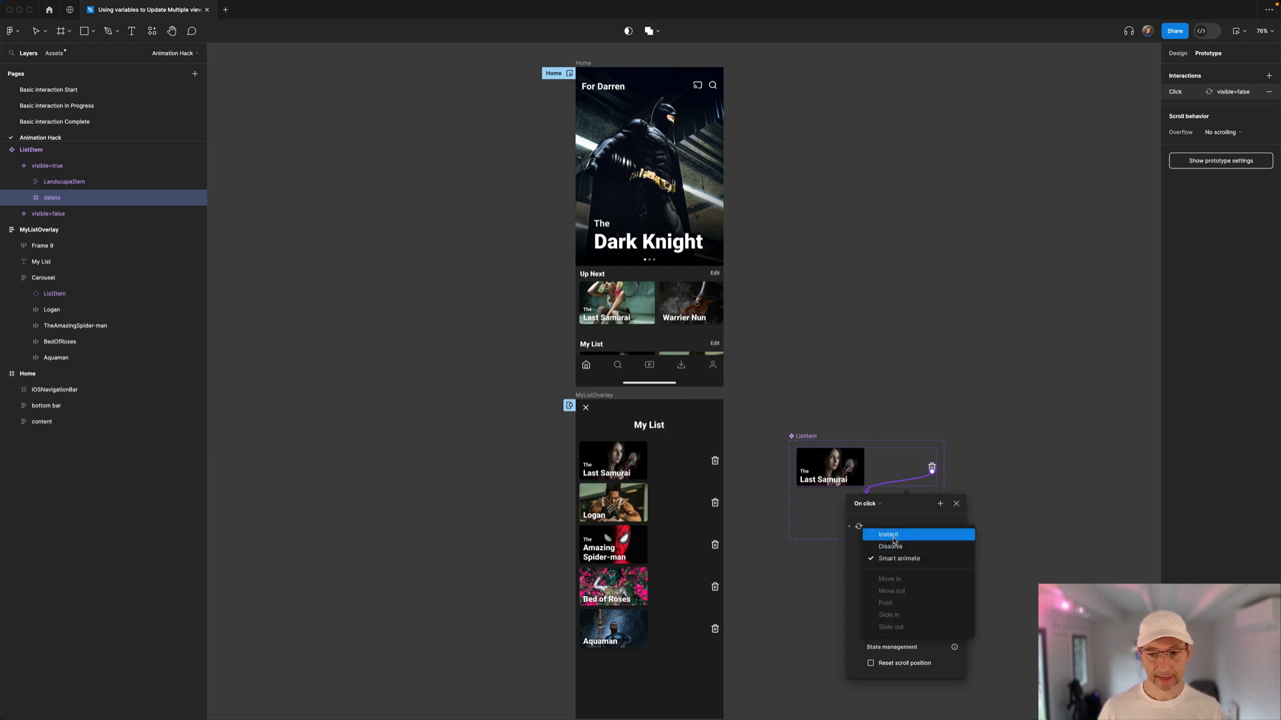
pyautogui.click(893, 537)
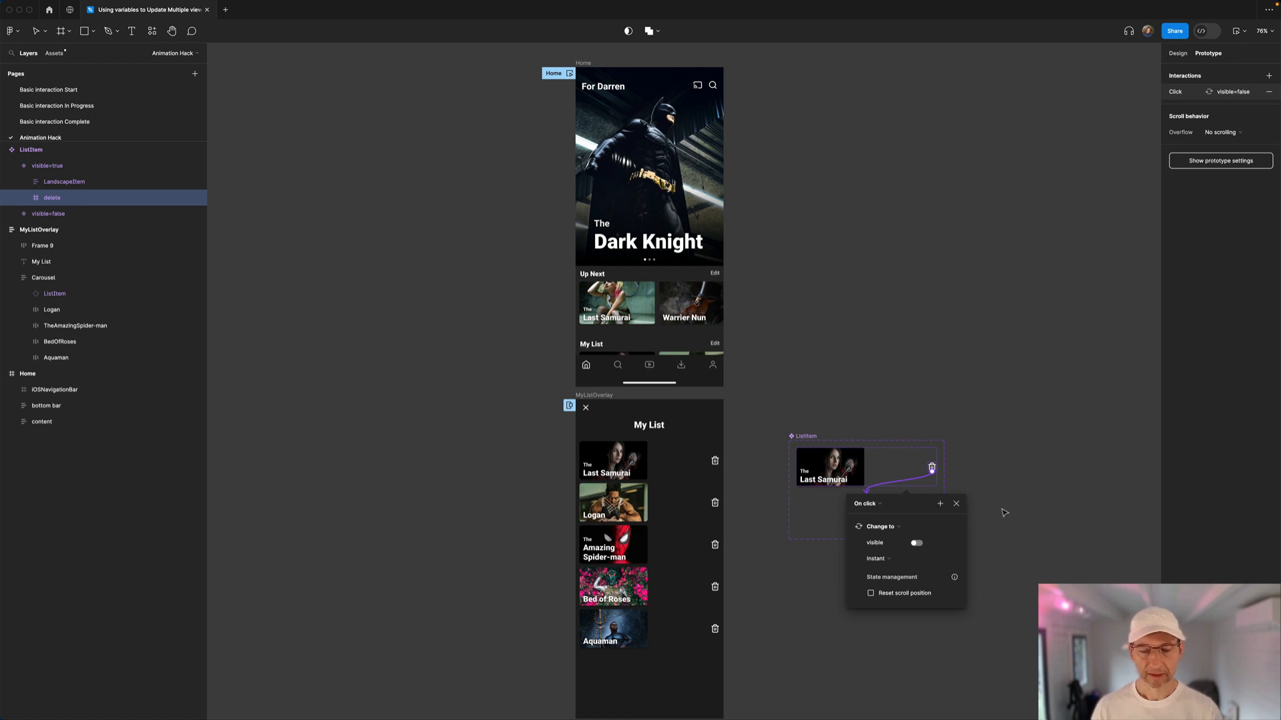
pyautogui.click(1005, 512)
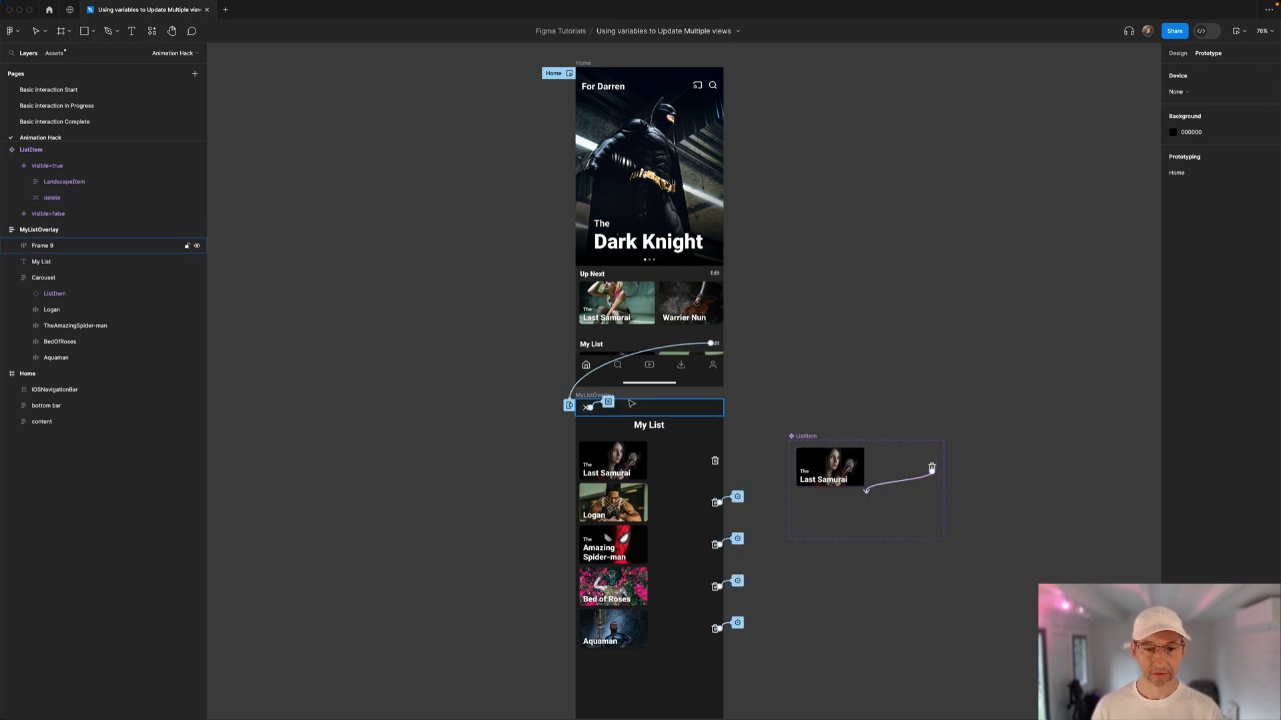
# Step: Preview the Home flow again and remove The Last Samurai from My List to test the Instant transition
pyautogui.click(569, 75)
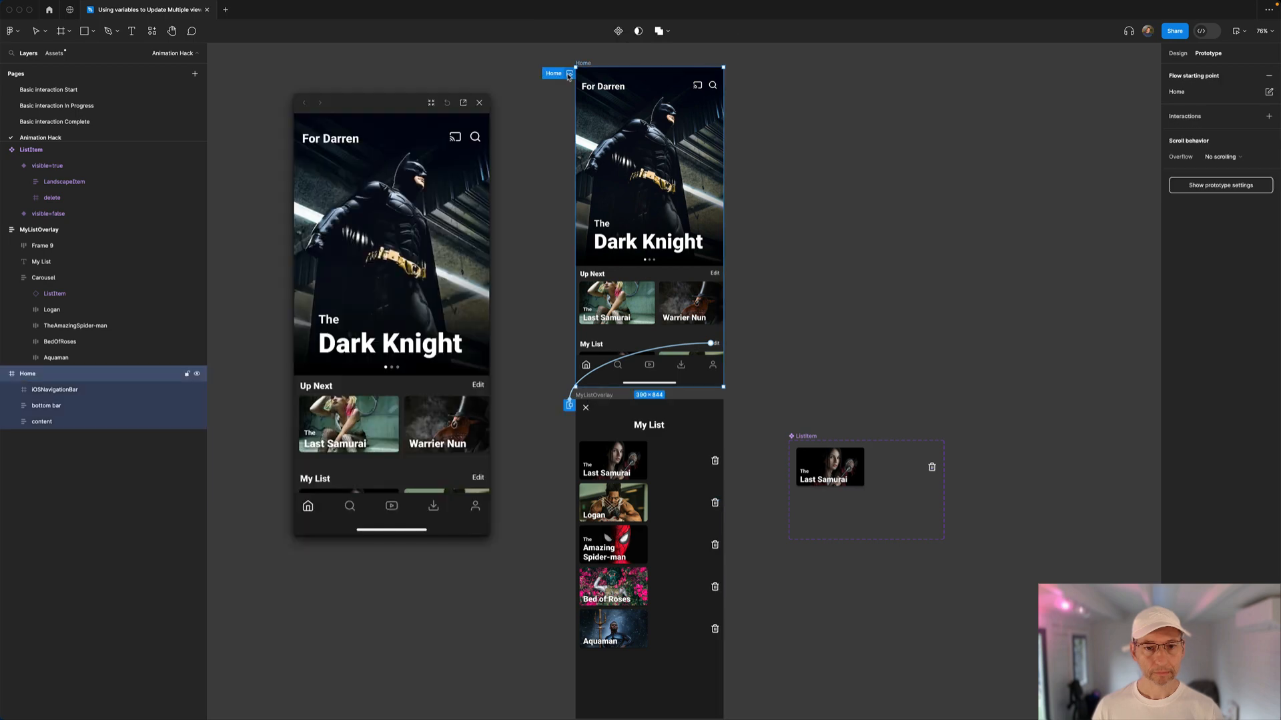
pyautogui.scroll(-3, 430, 360)
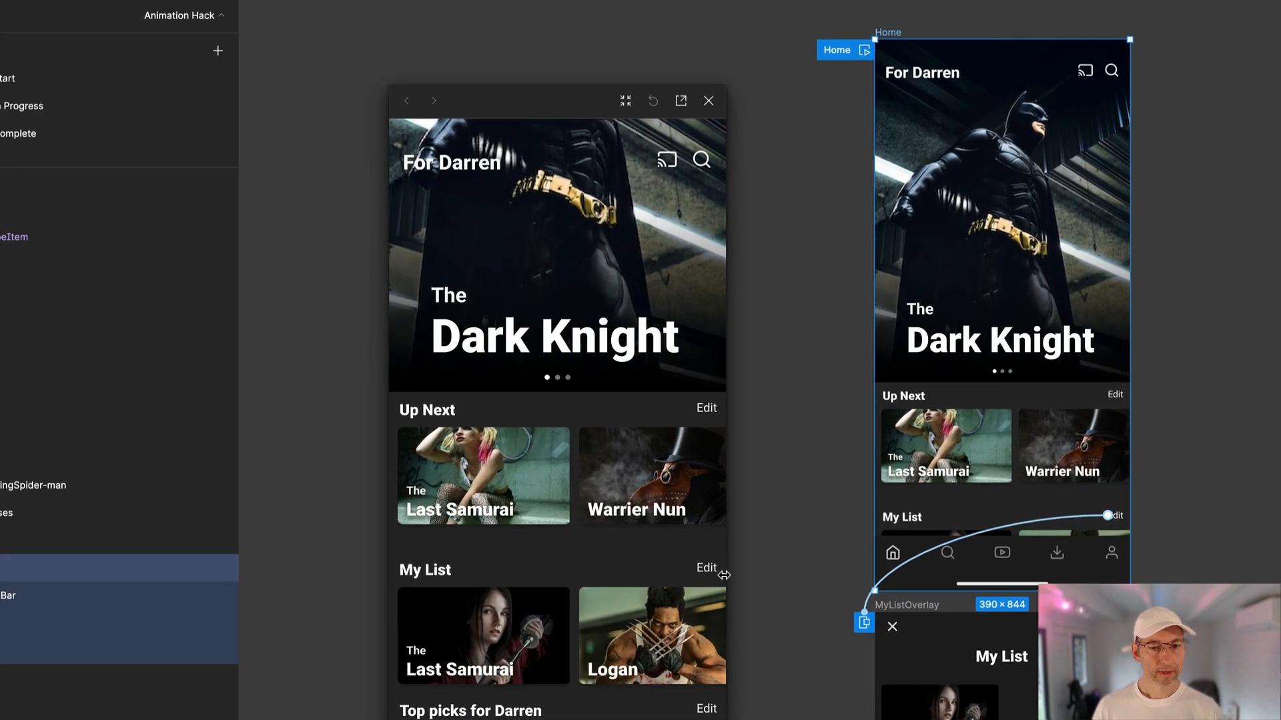
pyautogui.click(649, 519)
pyautogui.click(706, 260)
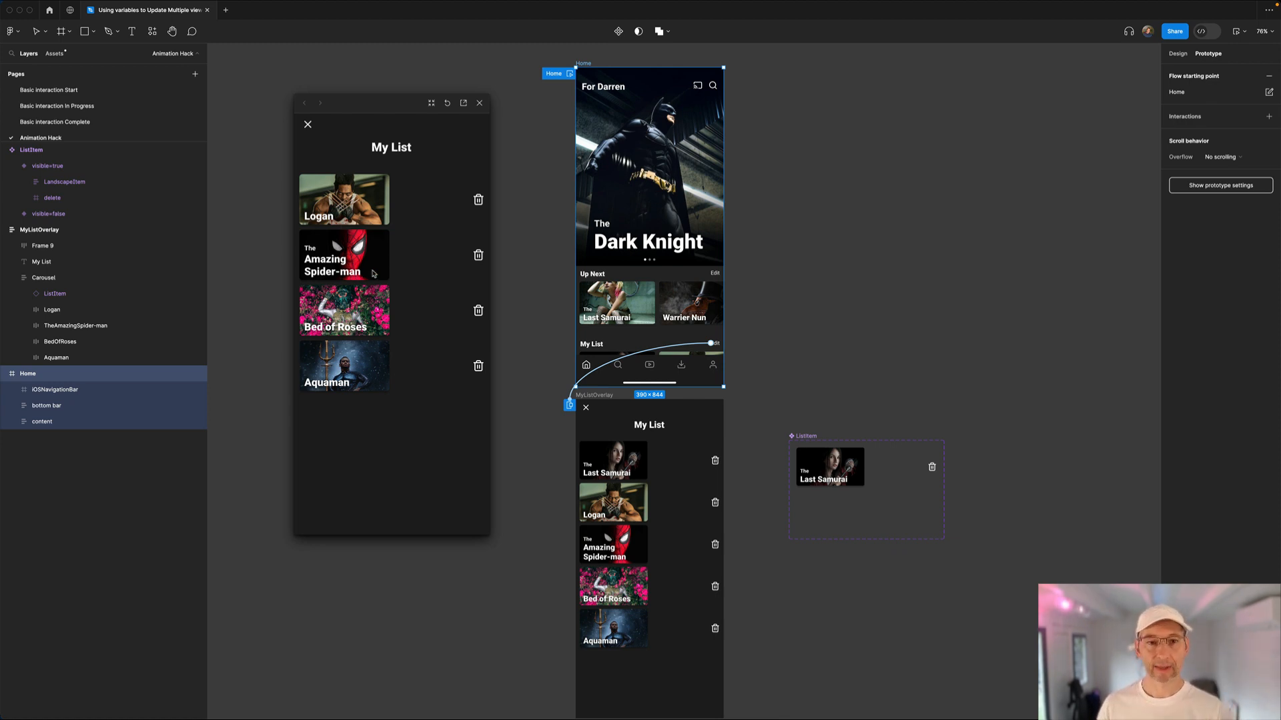
pyautogui.click(480, 104)
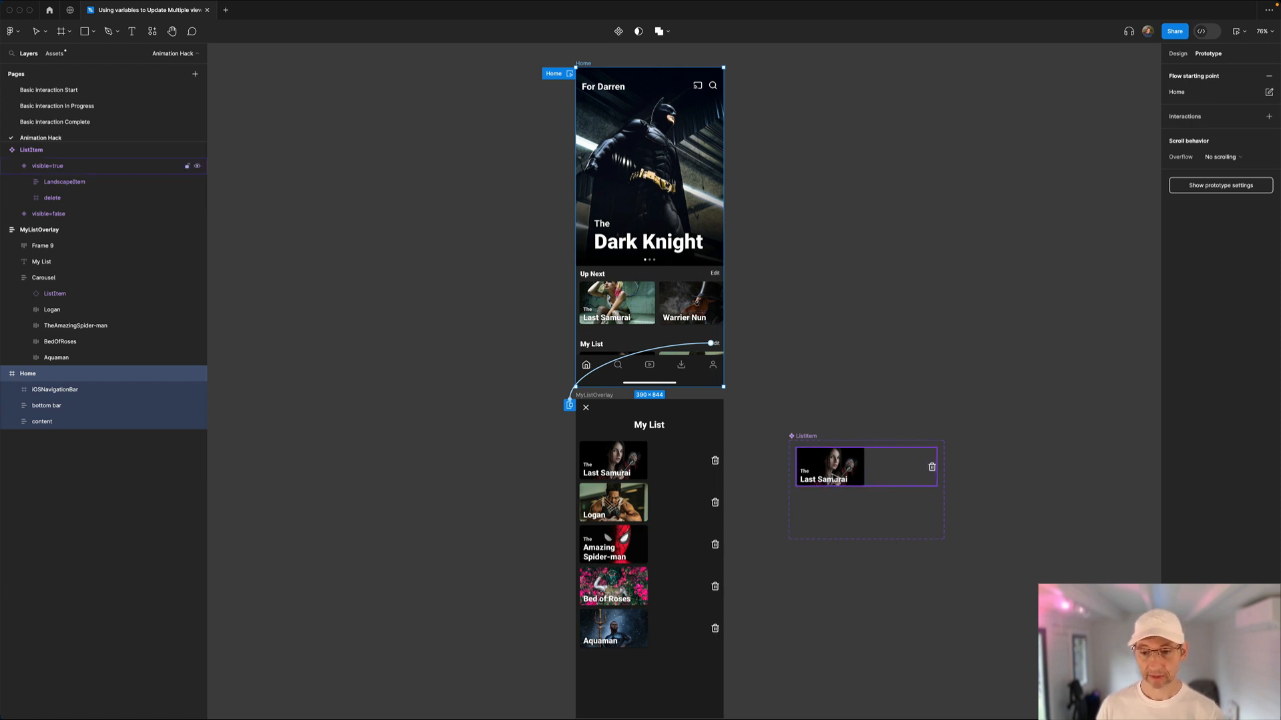
# Step: Set the visible=true variant's trash icon interaction back to Smart animate and close its settings
pyautogui.click(867, 475)
pyautogui.moveTo(908, 483); pyautogui.dragTo(909, 485)
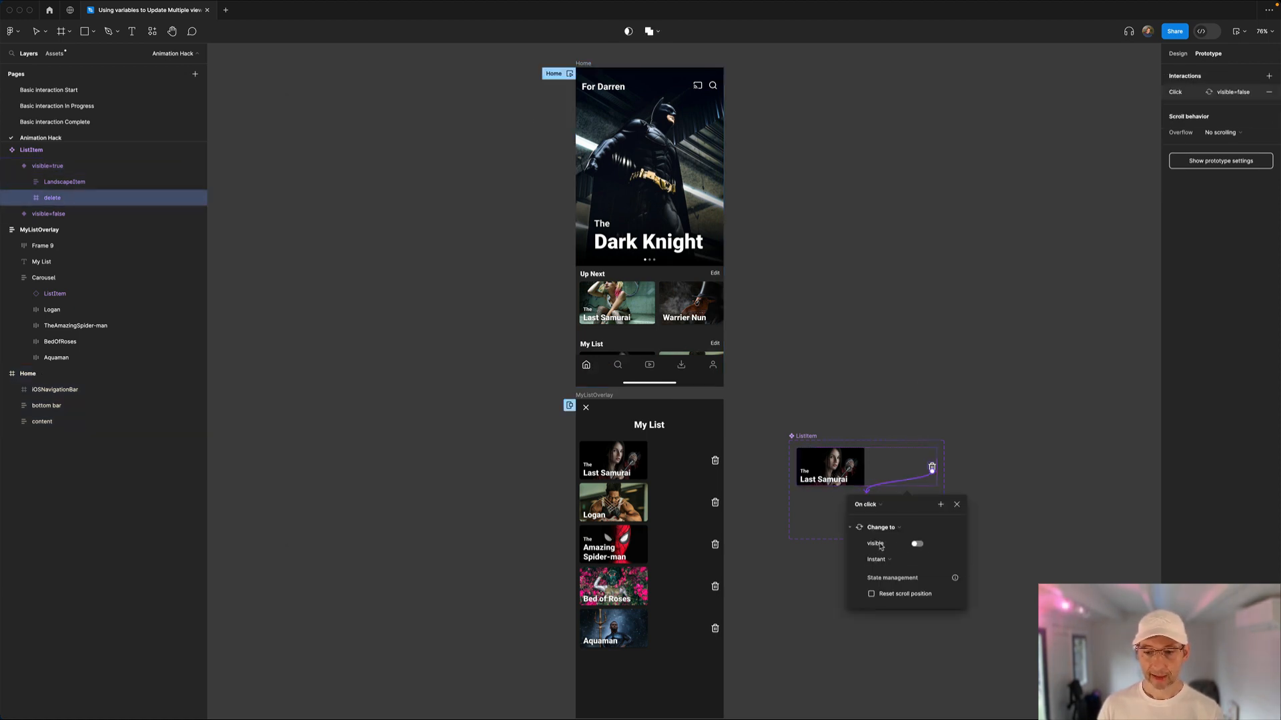
pyautogui.click(890, 562)
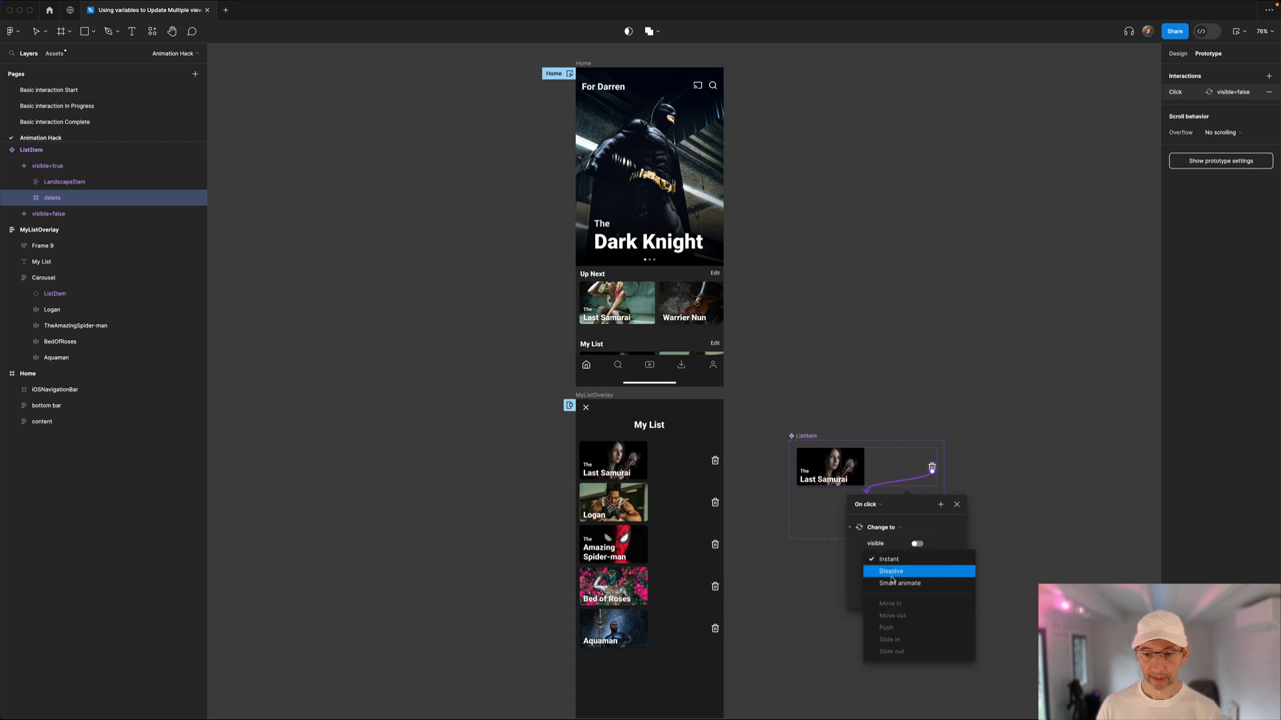
pyautogui.click(894, 579)
pyautogui.click(957, 504)
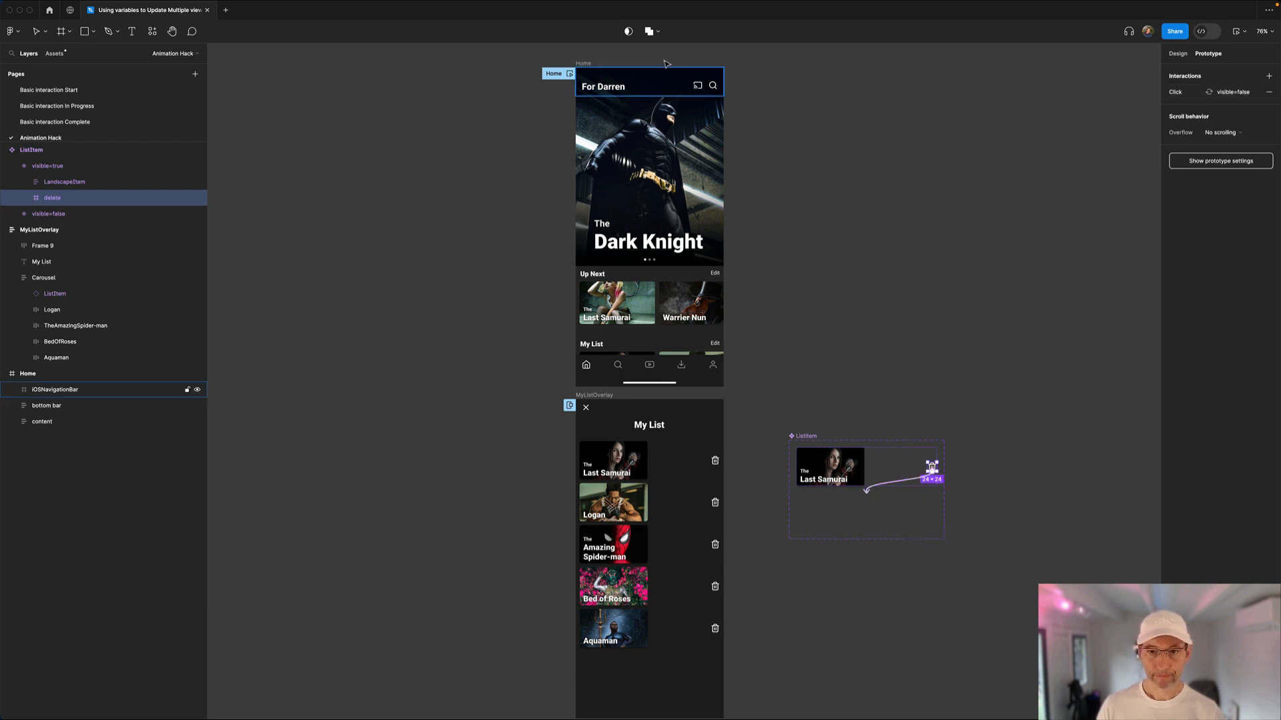
# Step: Preview removing The Last Samurai with Smart animate, return to Home to check its My List row, and close the preview
pyautogui.click(570, 74)
pyautogui.scroll(-3, 477, 391)
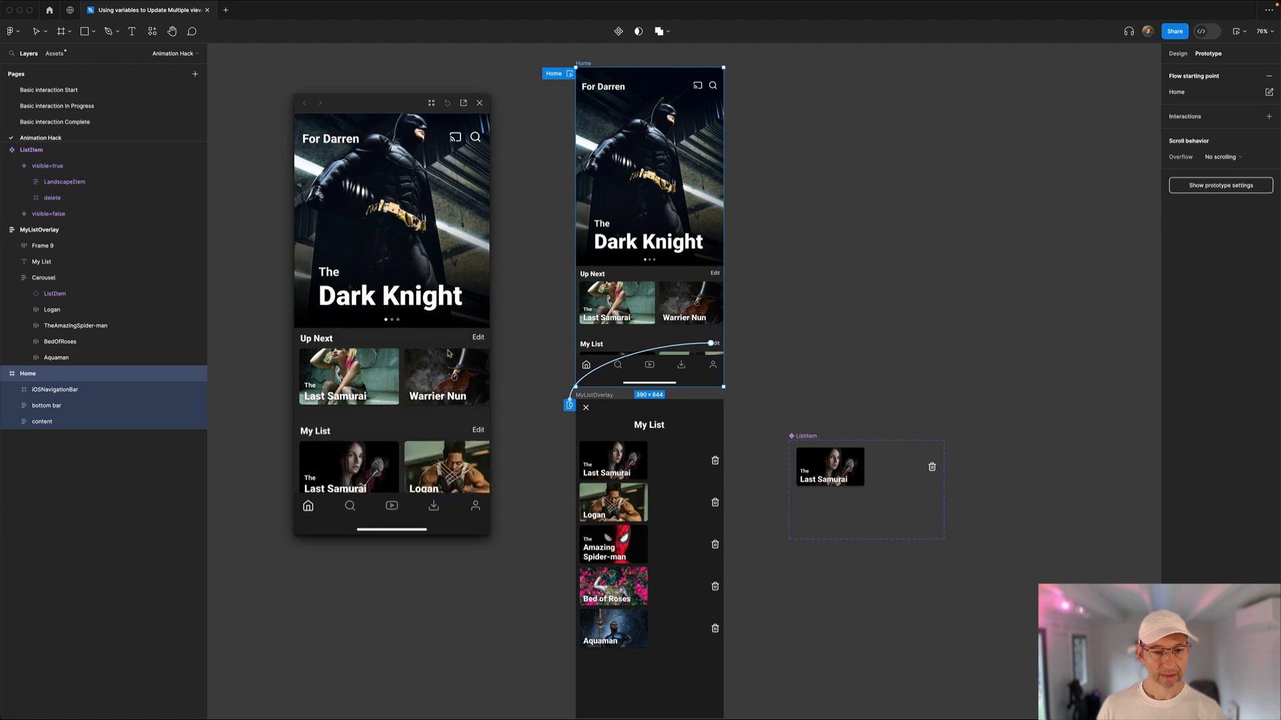
pyautogui.click(478, 389)
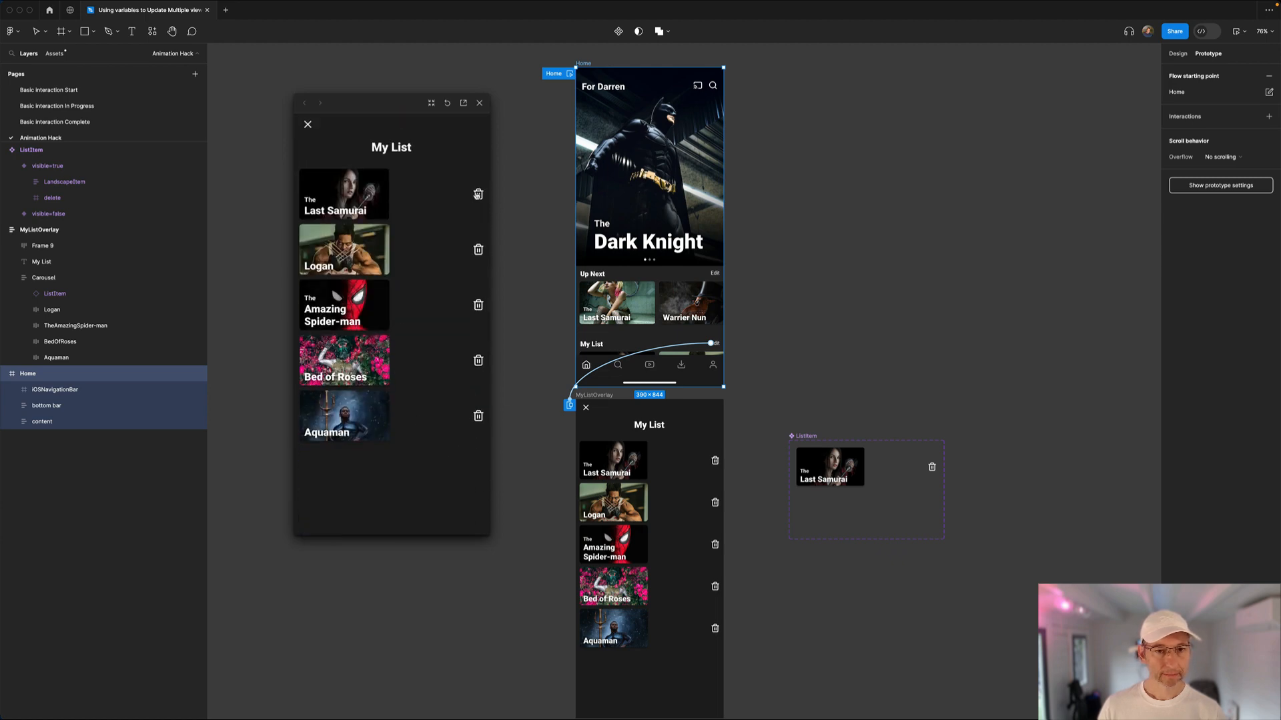
pyautogui.click(477, 197)
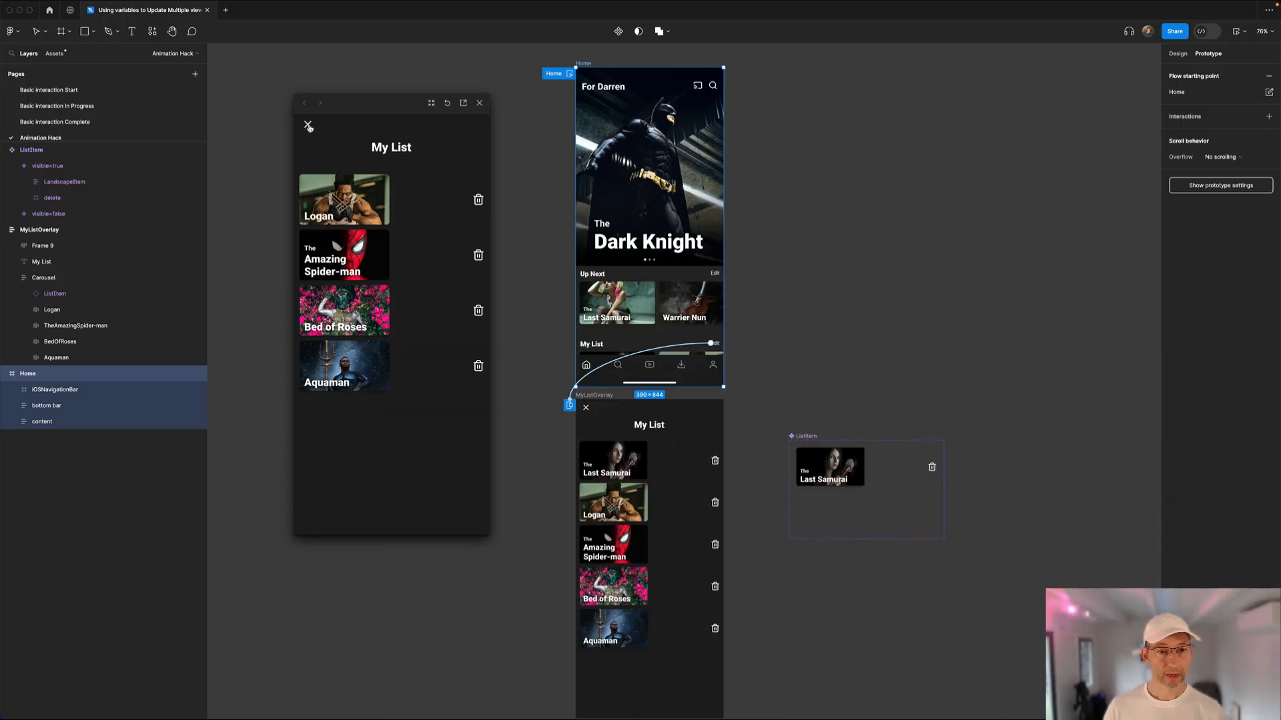
pyautogui.click(308, 127)
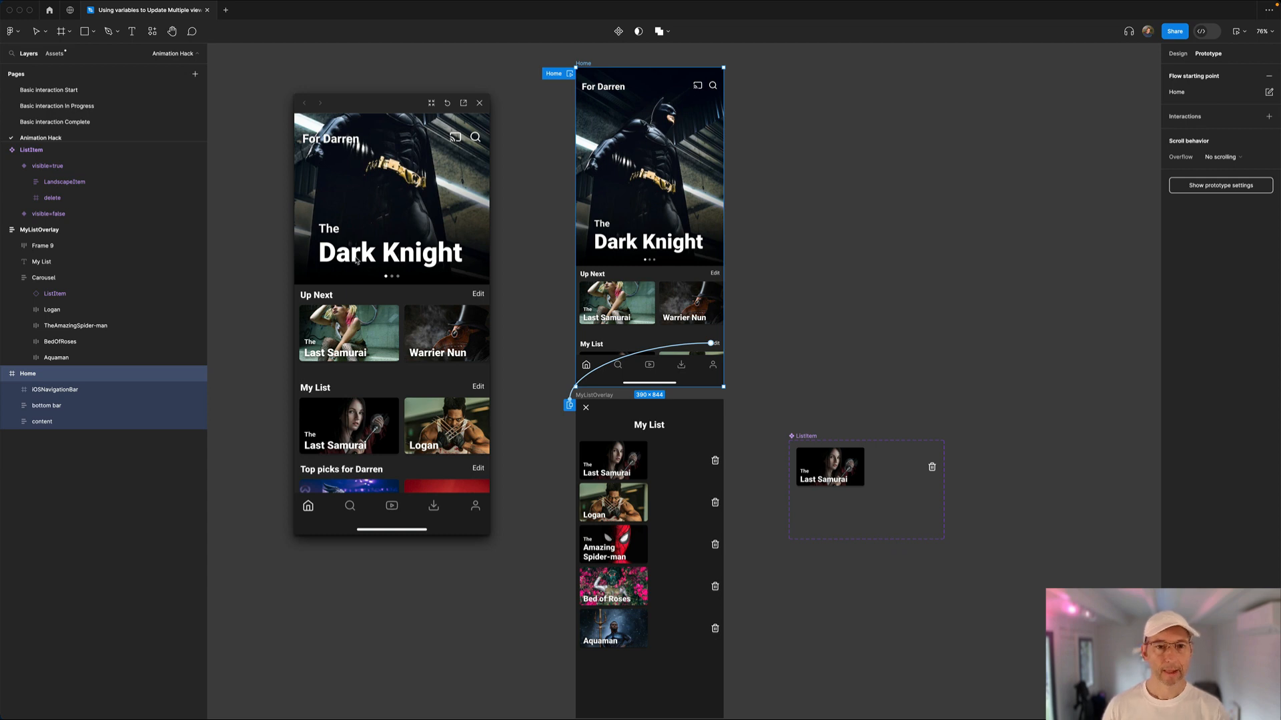
pyautogui.click(479, 103)
# Step: Open the click interaction settings of the delete layer inside My List's Last Samurai ListItem instance and place them beside the frames
pyautogui.click(884, 294)
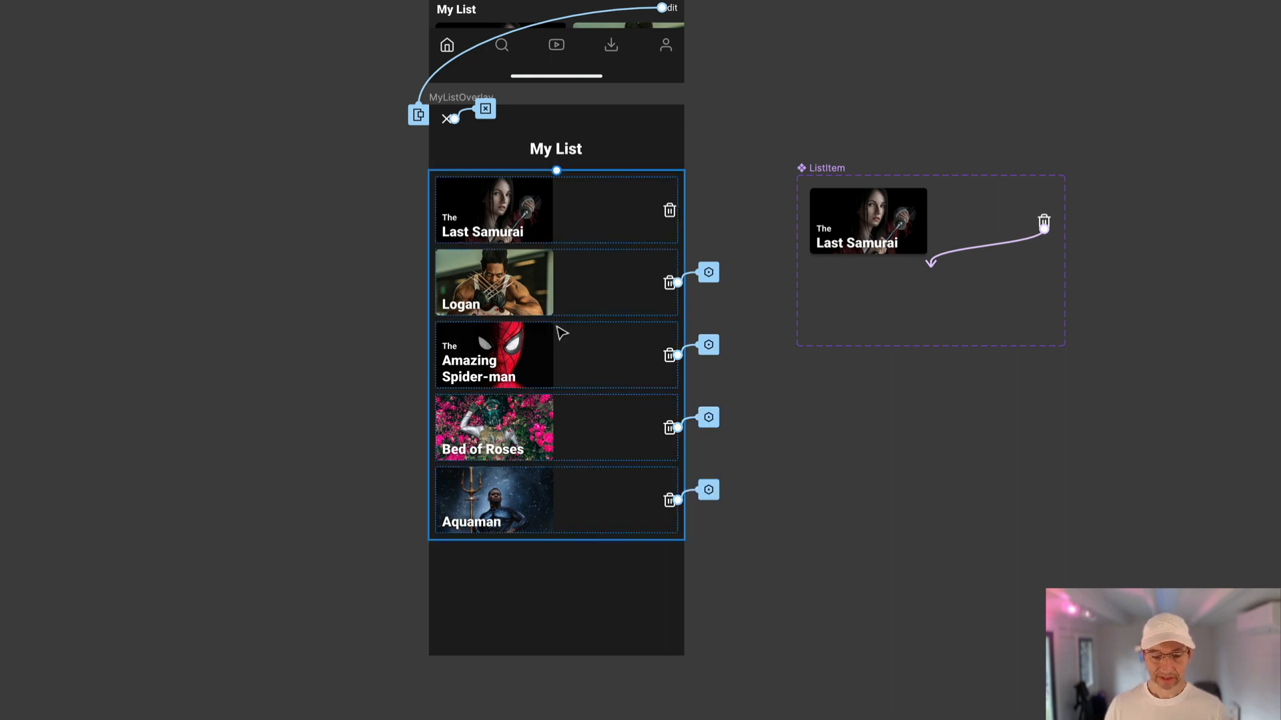
pyautogui.click(561, 217)
pyautogui.click(549, 210)
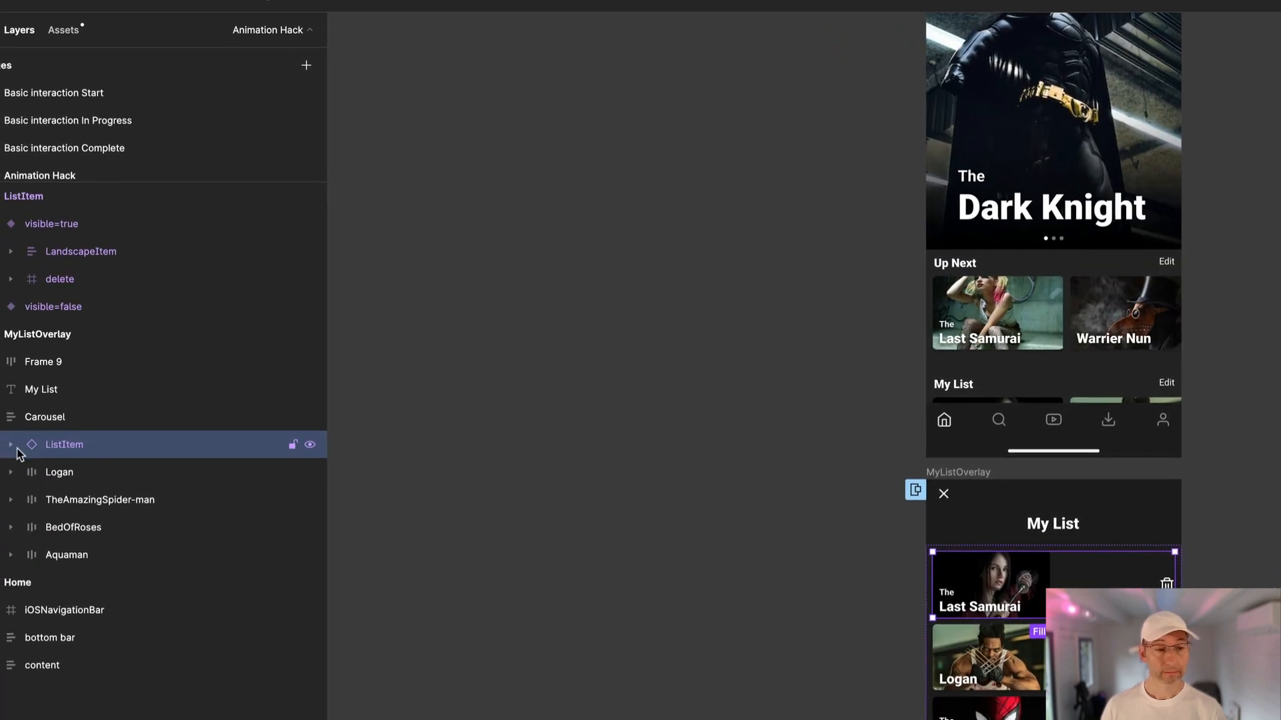
pyautogui.click(14, 447)
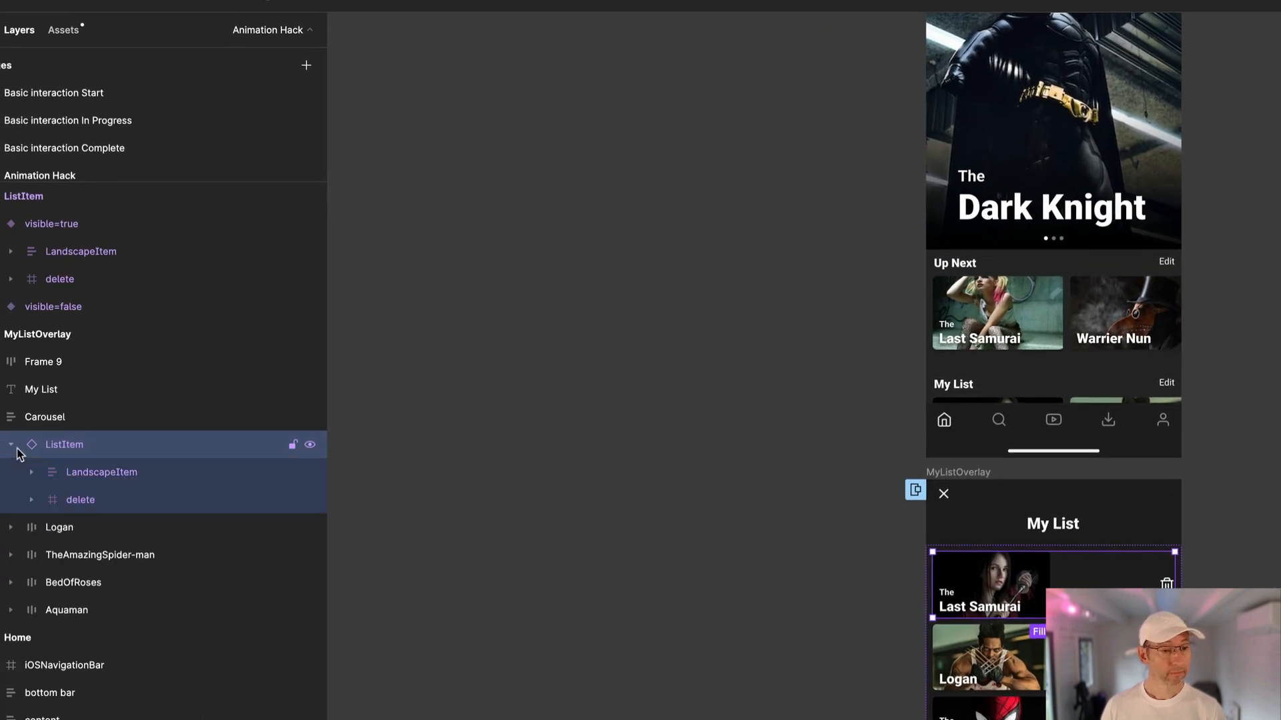
pyautogui.click(84, 502)
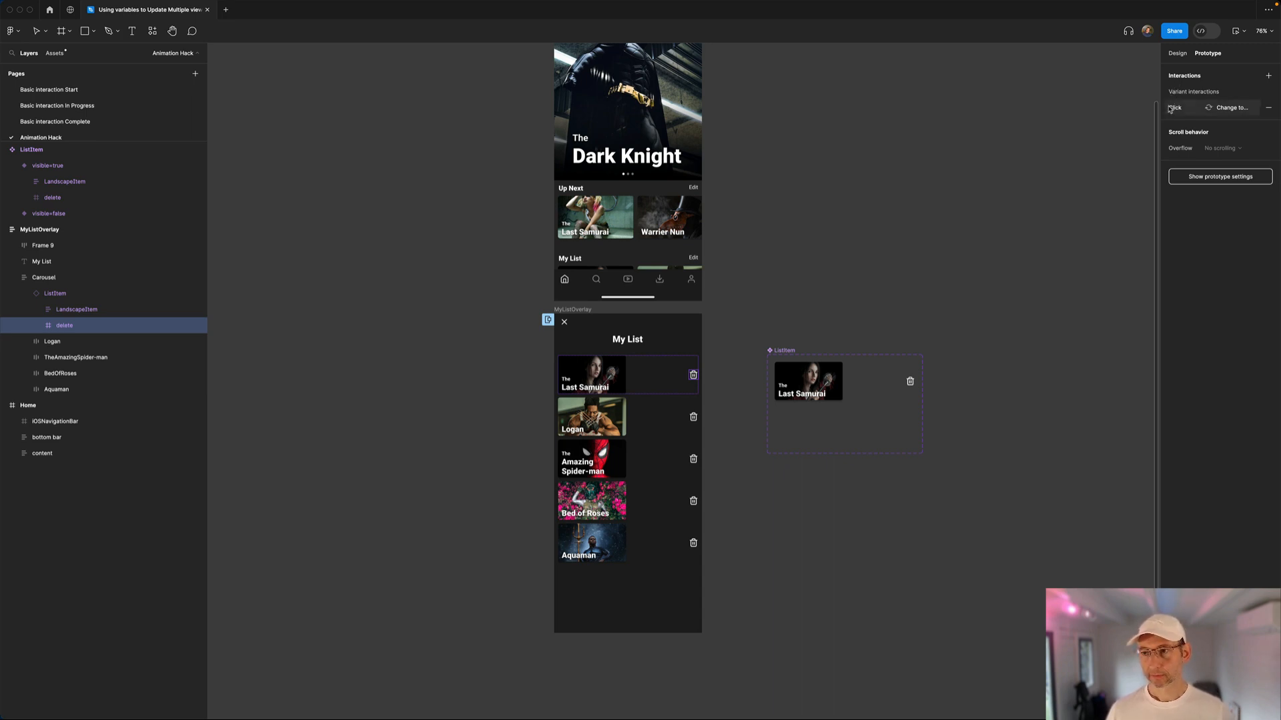
pyautogui.click(1209, 111)
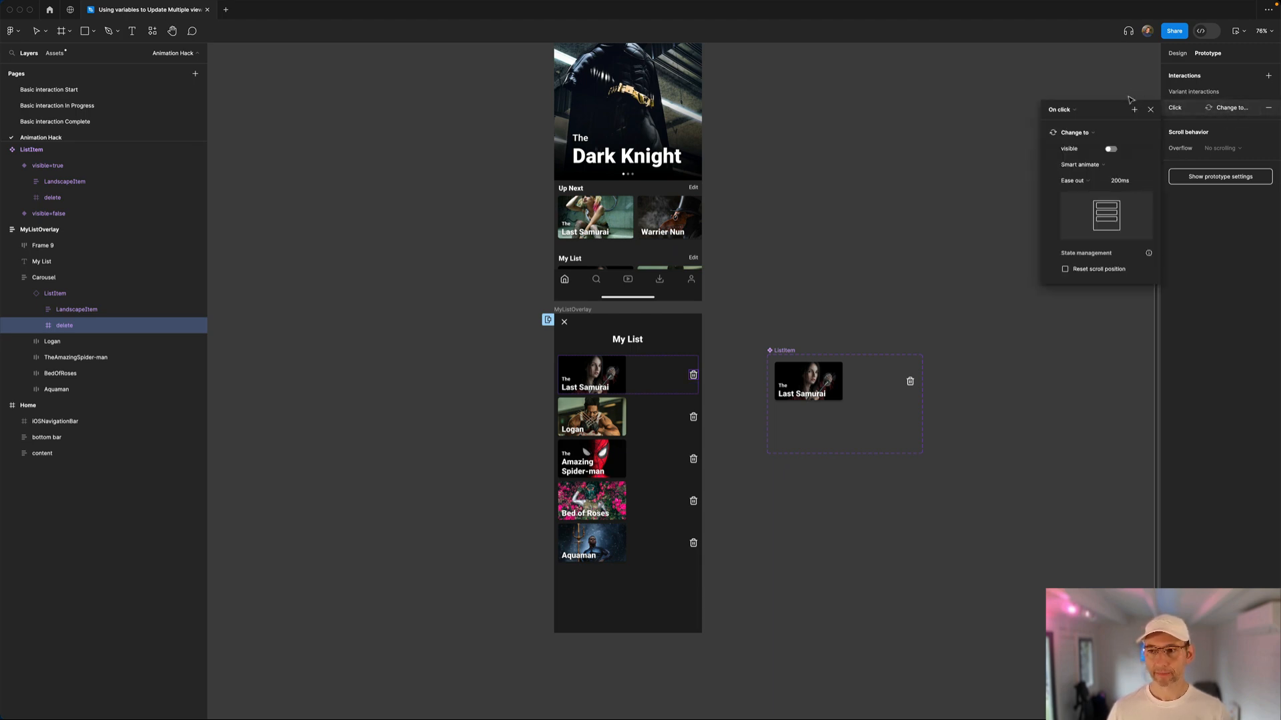
pyautogui.moveTo(1127, 106); pyautogui.dragTo(790, 154)
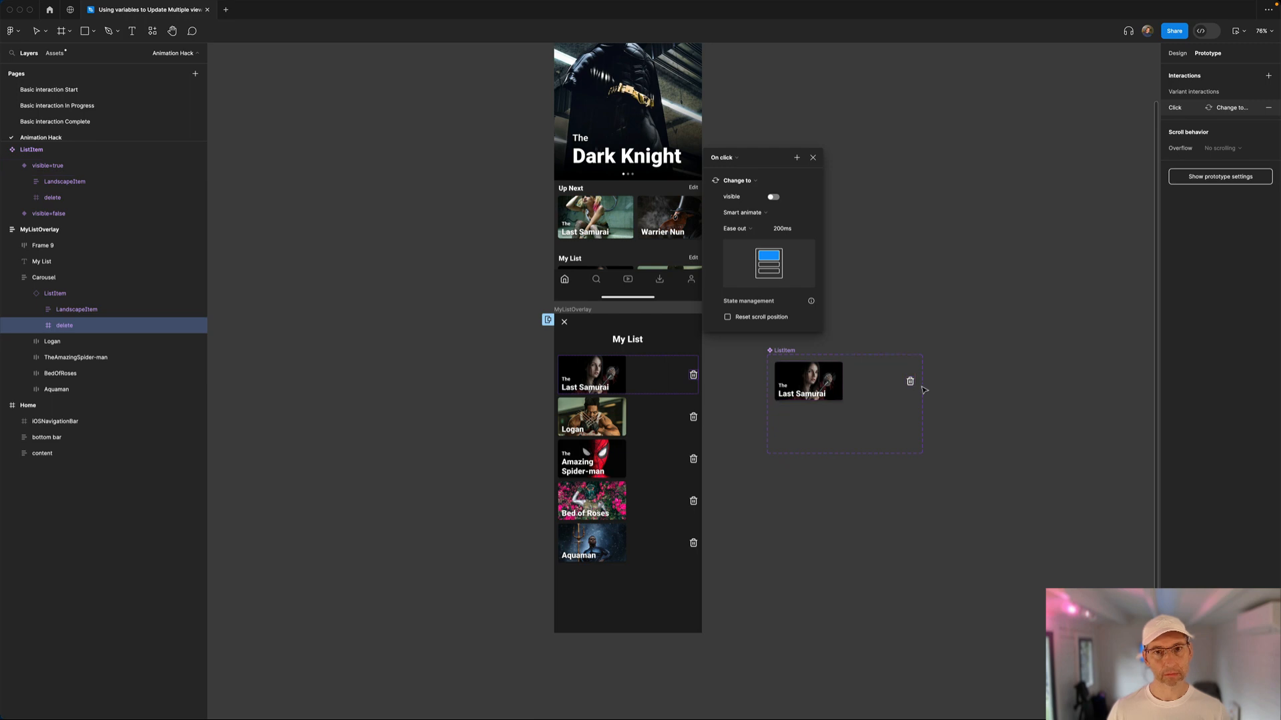
pyautogui.moveTo(780, 161); pyautogui.dragTo(811, 159)
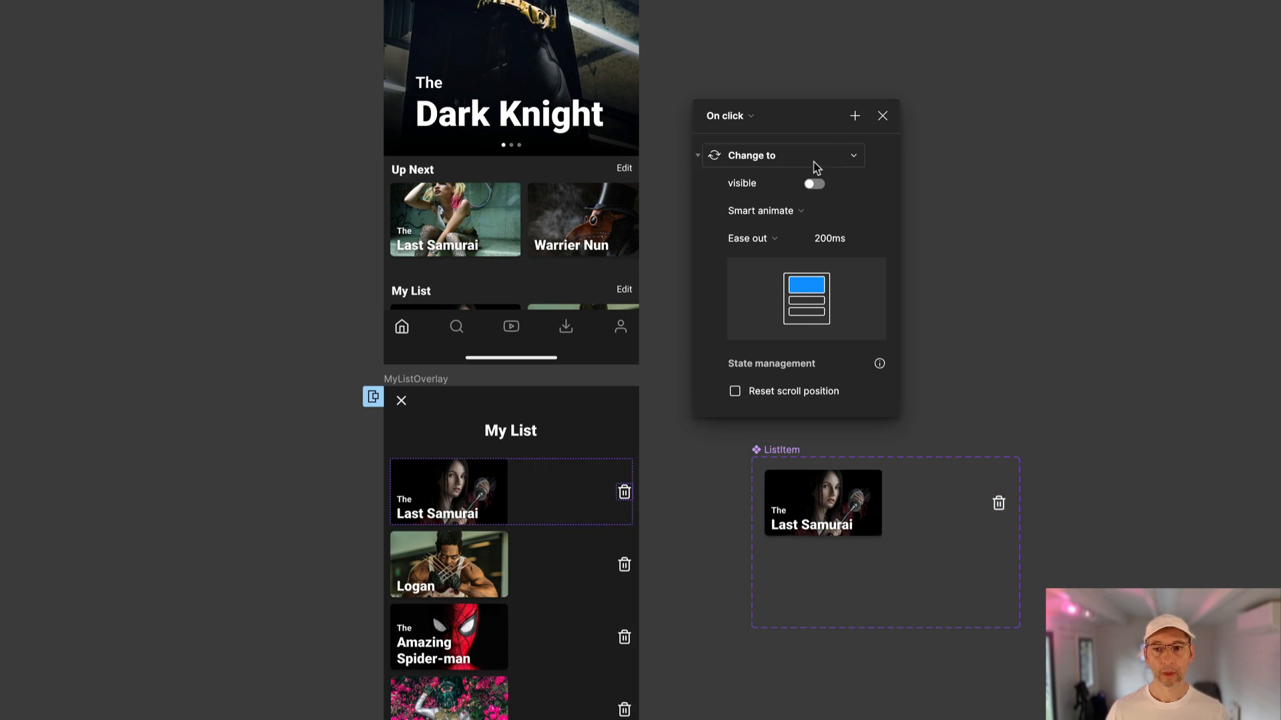
# Step: Add a Set variable action that sets TheLastSamurai to false to the instance's click interaction and close its settings
pyautogui.click(855, 118)
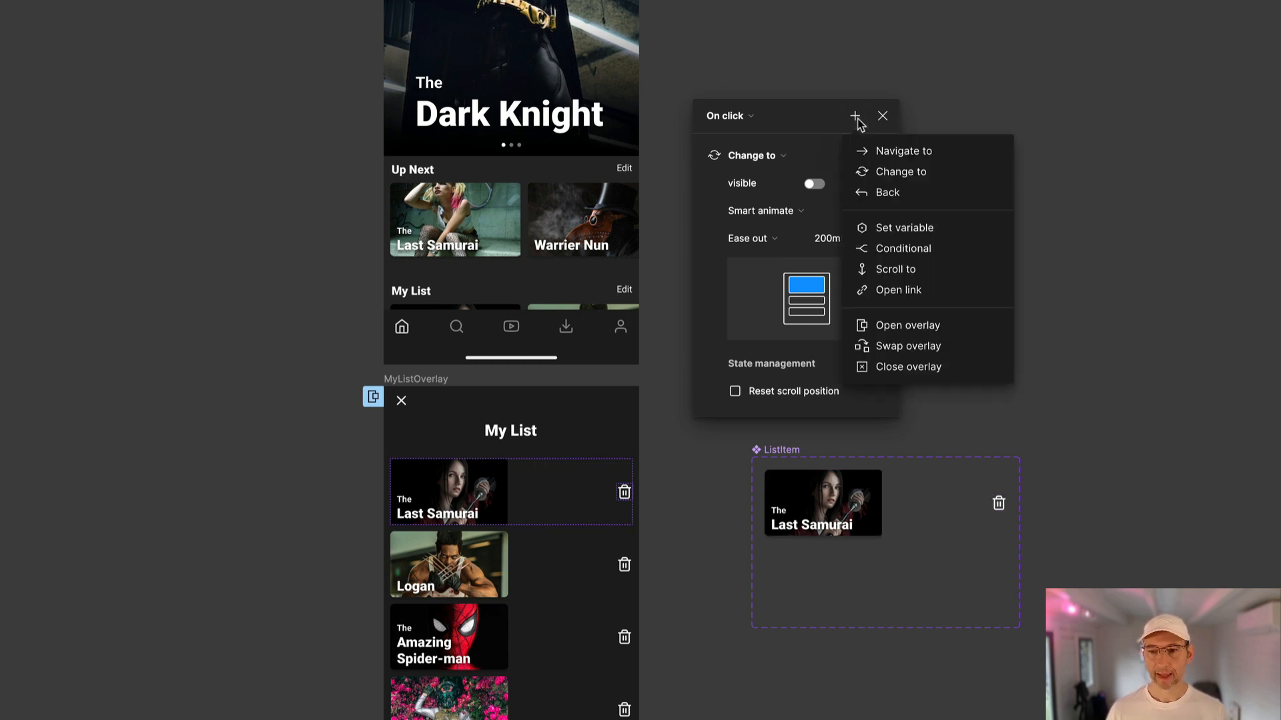
pyautogui.click(879, 230)
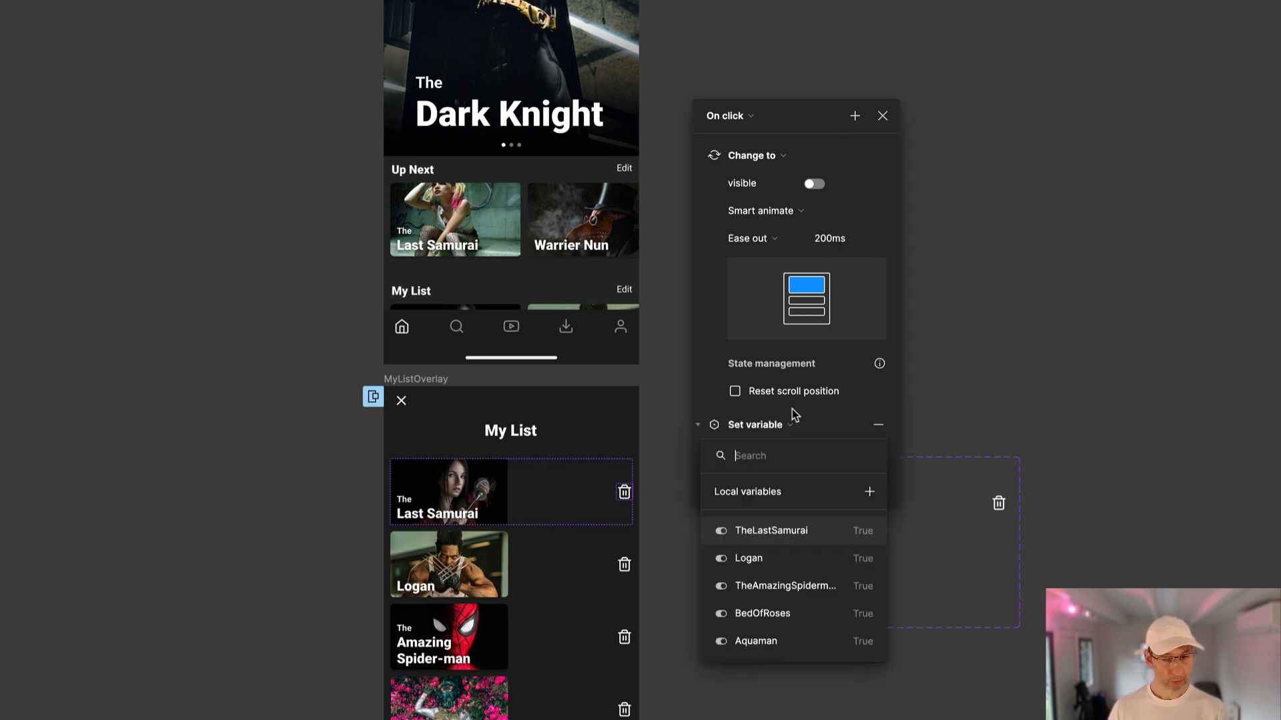
pyautogui.click(777, 530)
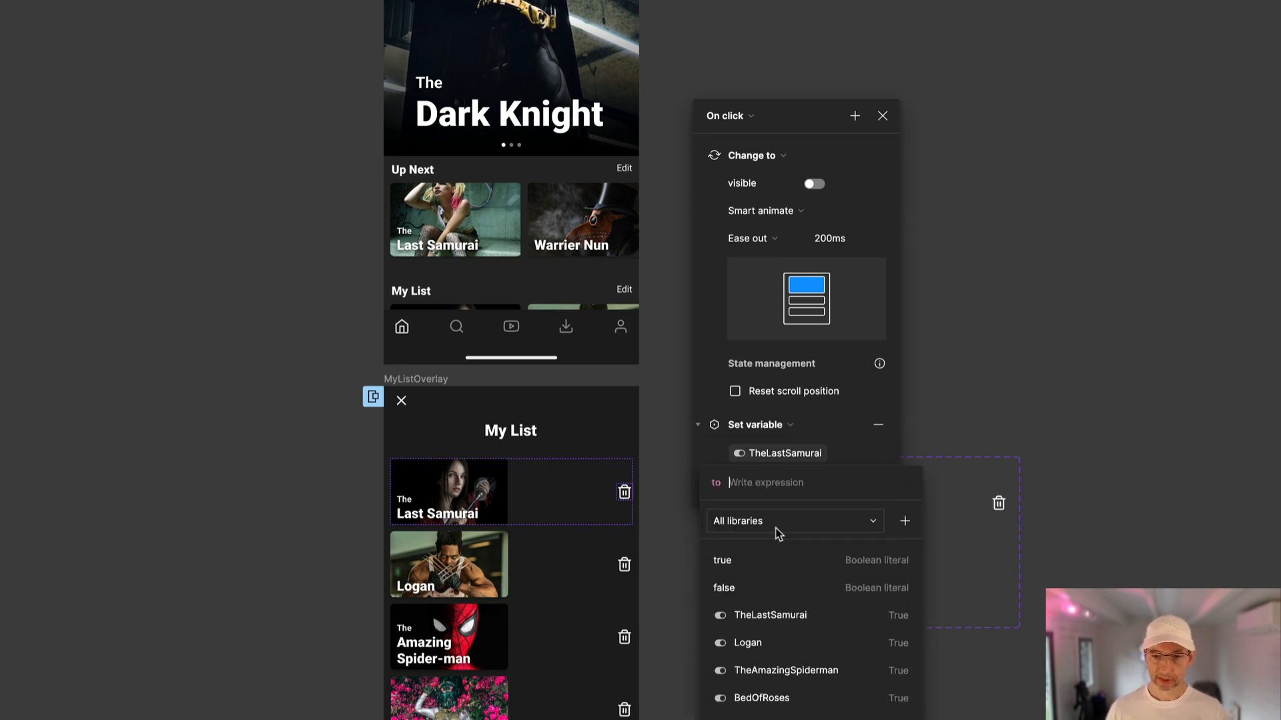
pyautogui.click(734, 588)
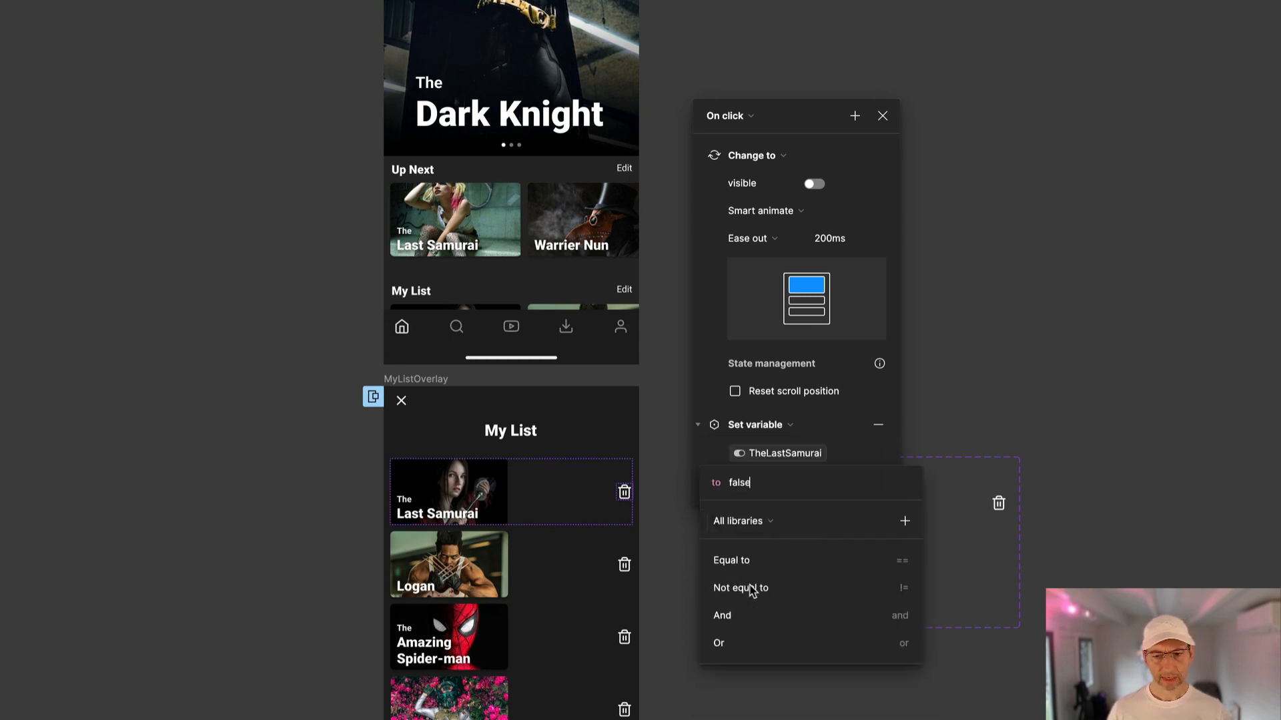
pyautogui.press('Return')
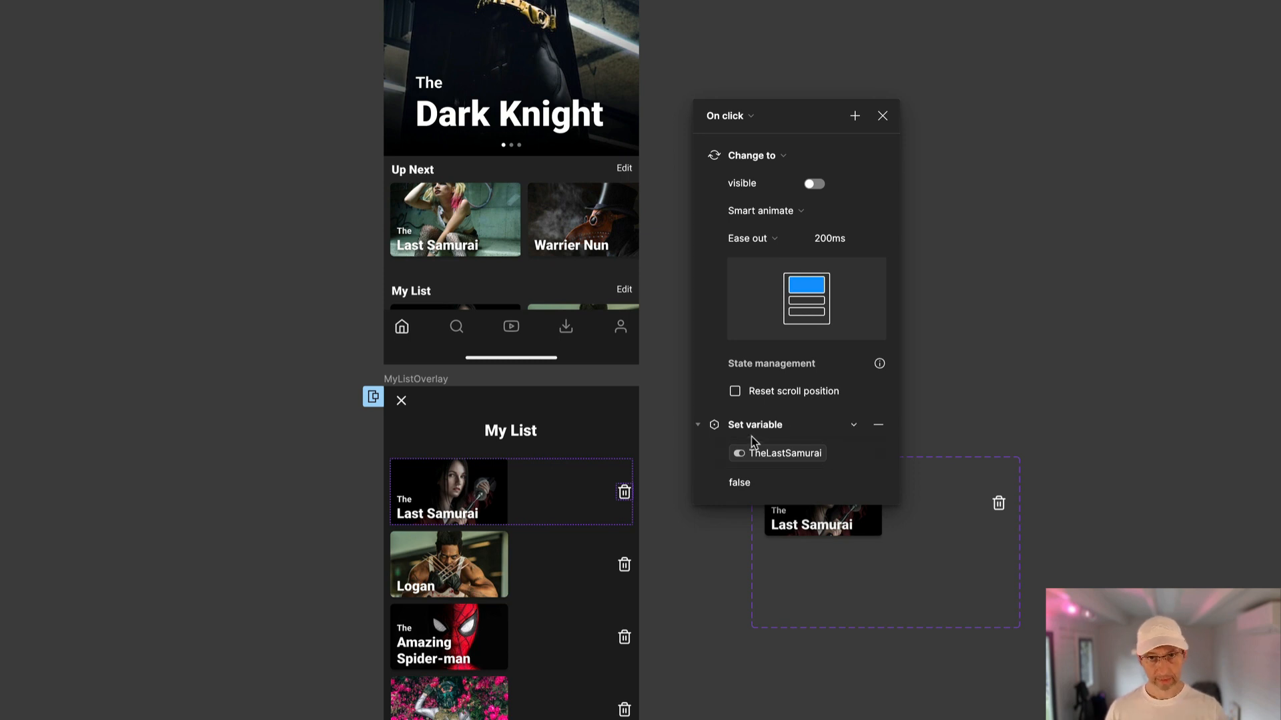
pyautogui.click(883, 118)
# Step: Preview the Home flow, remove The Last Samurai from My List to test the variable action, and return to Home
pyautogui.scroll(5, 729, 234)
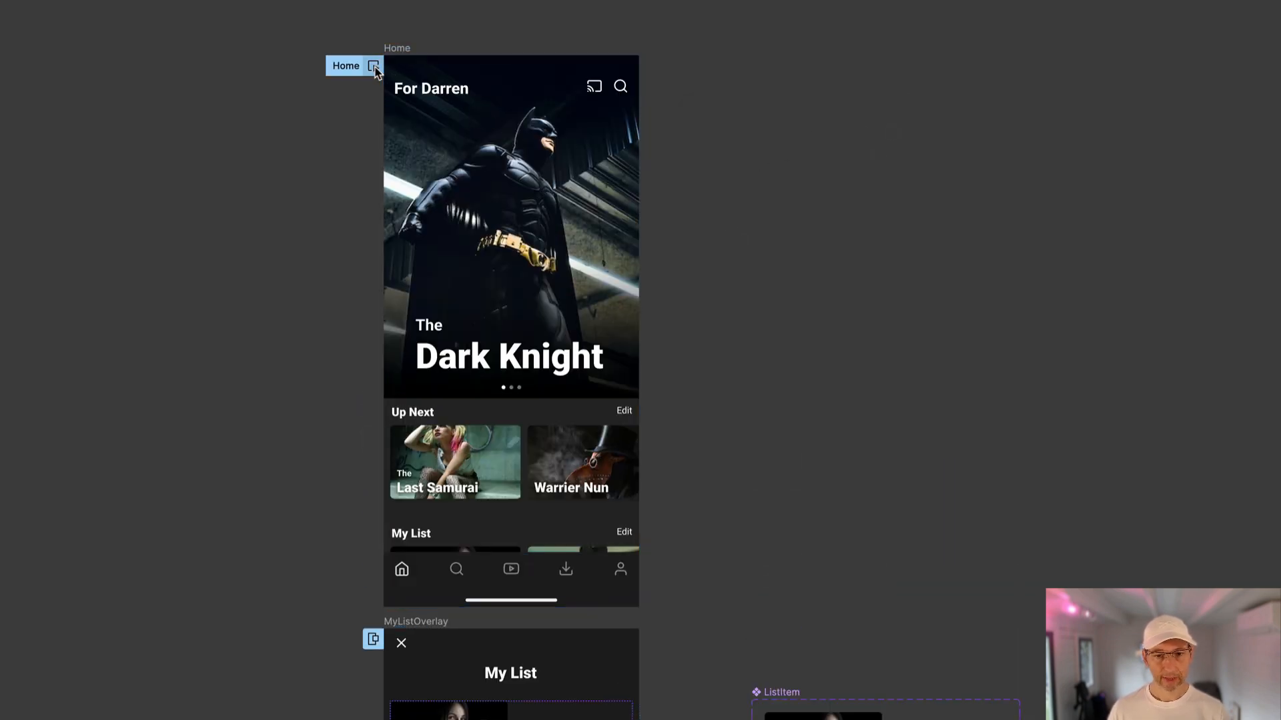
pyautogui.click(373, 66)
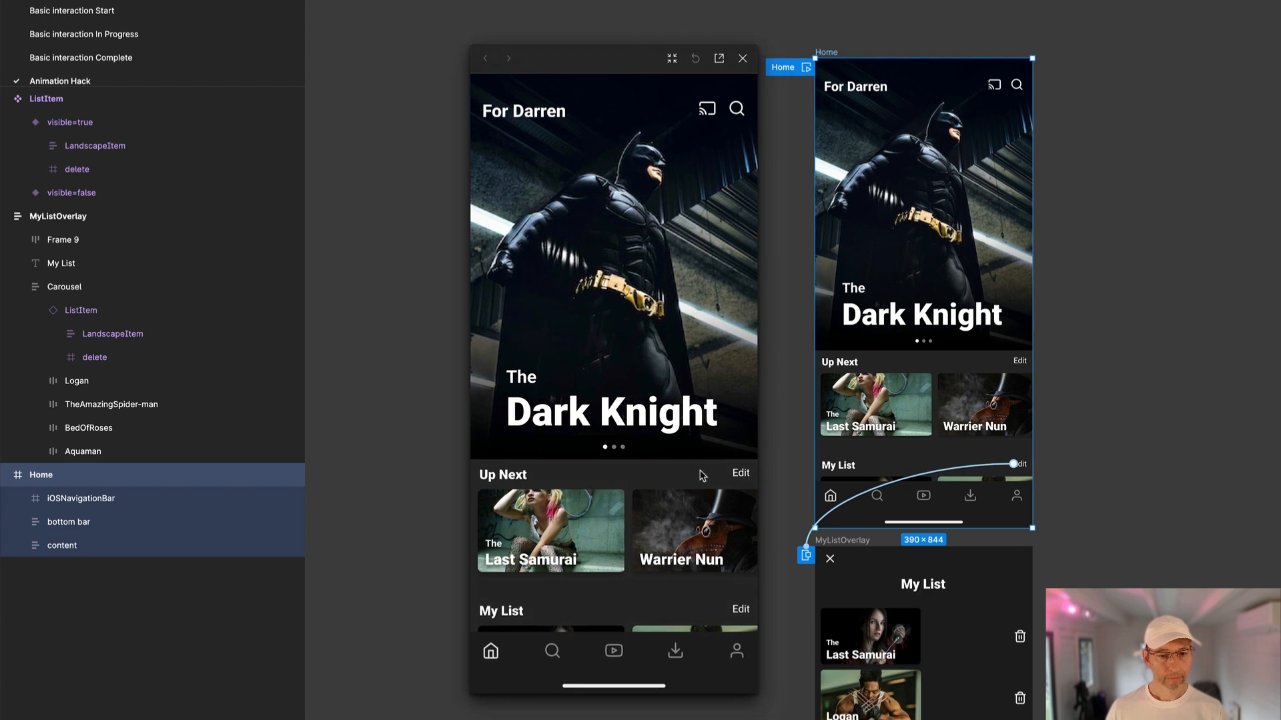
pyautogui.scroll(-3, 702, 475)
pyautogui.click(740, 464)
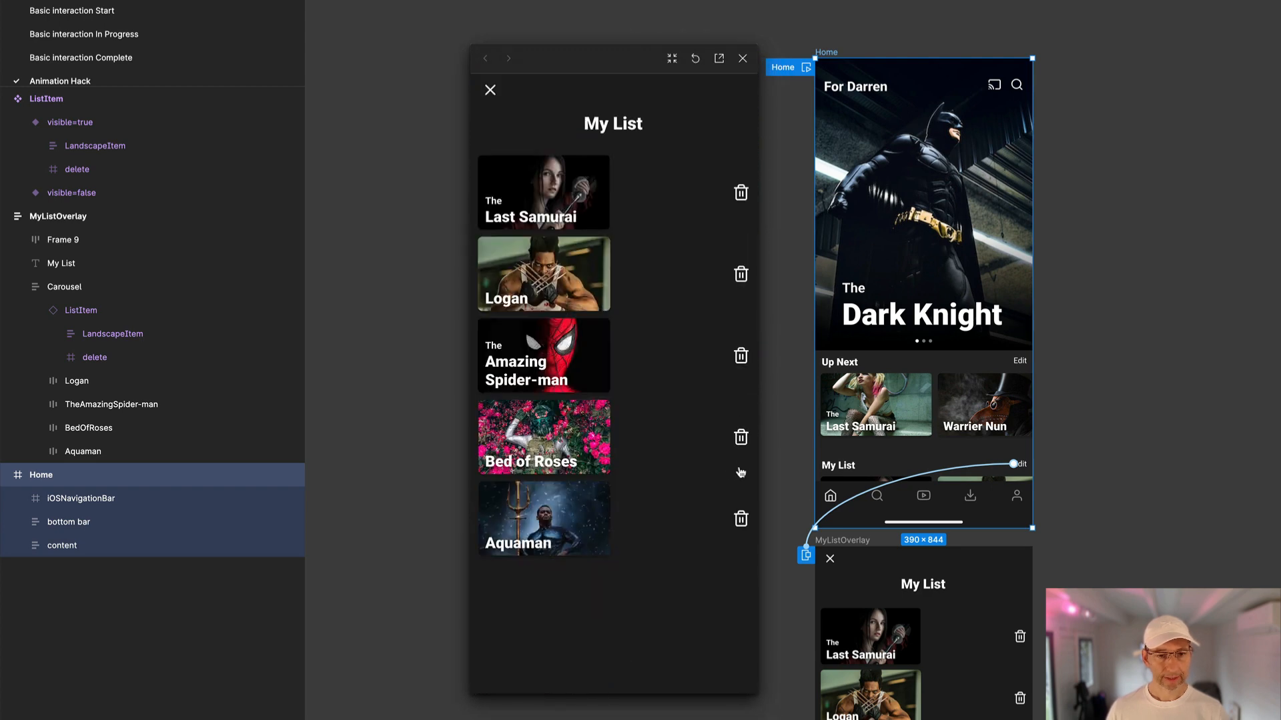
pyautogui.click(741, 195)
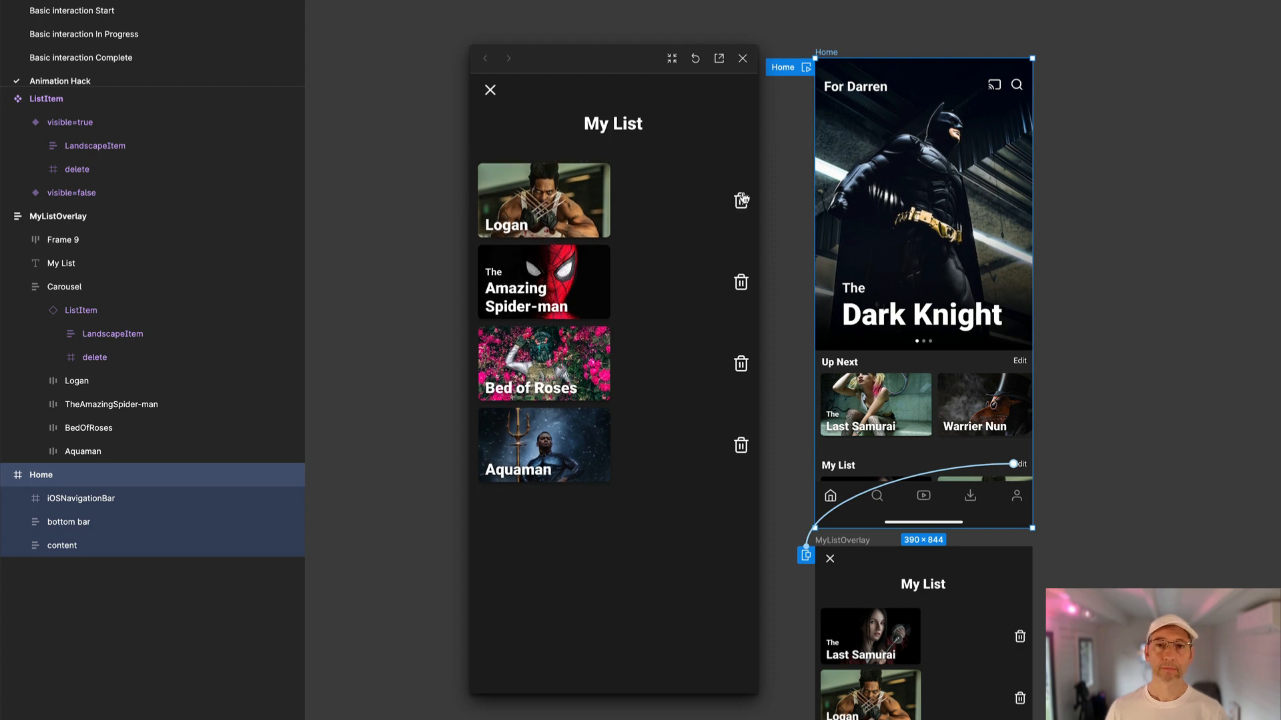
pyautogui.click(490, 91)
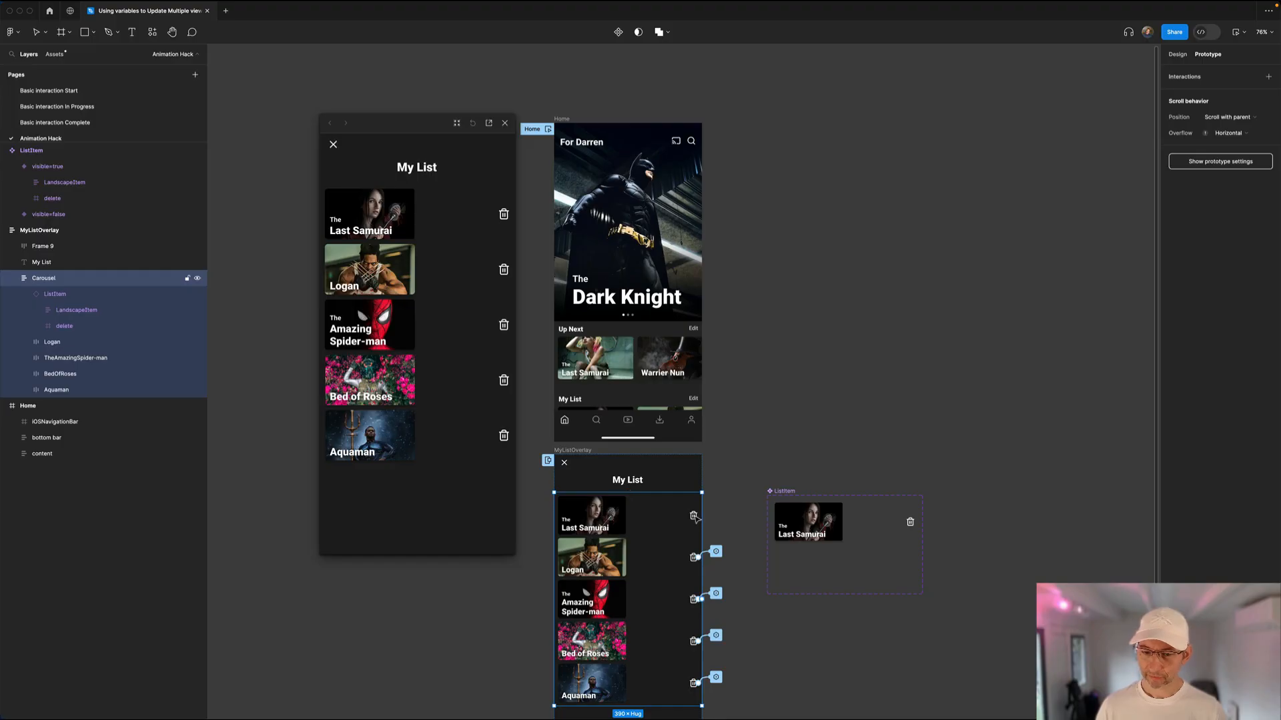
# Step: Examine the click interaction on the trash icon of the Last Samurai instance in MyListOverlay, including its Set variable action
pyautogui.click(696, 518)
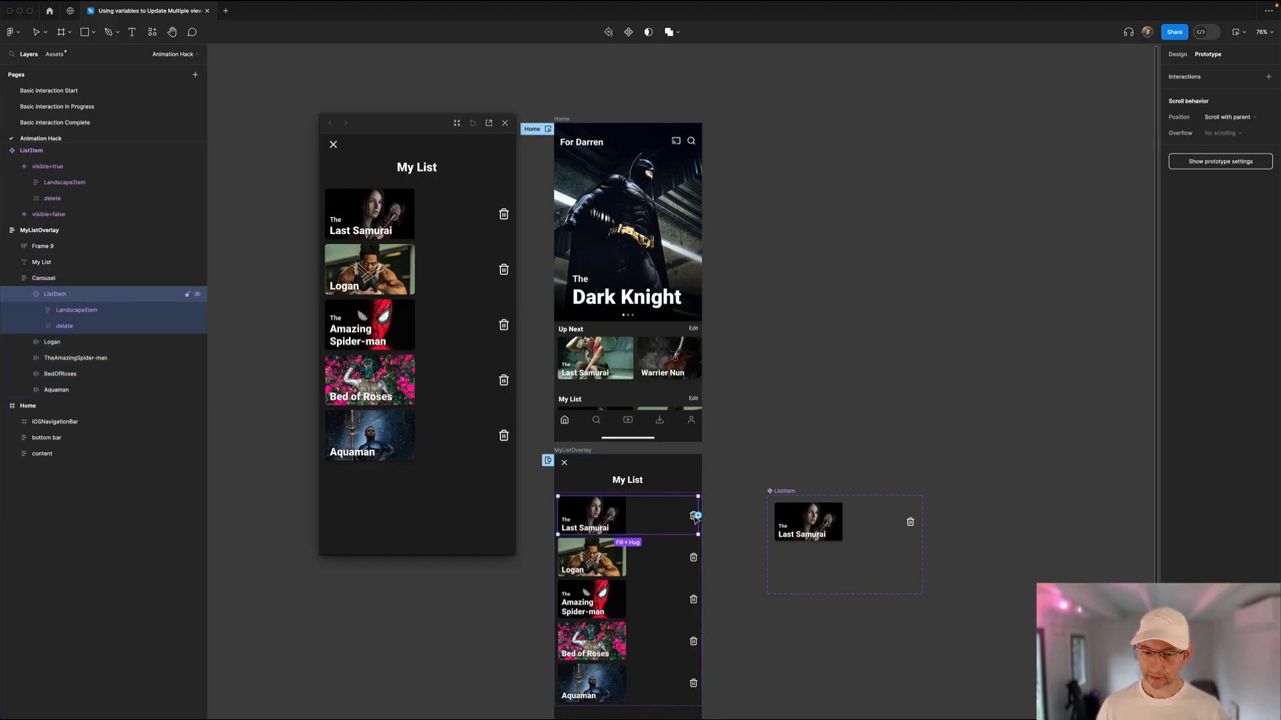
pyautogui.click(696, 518)
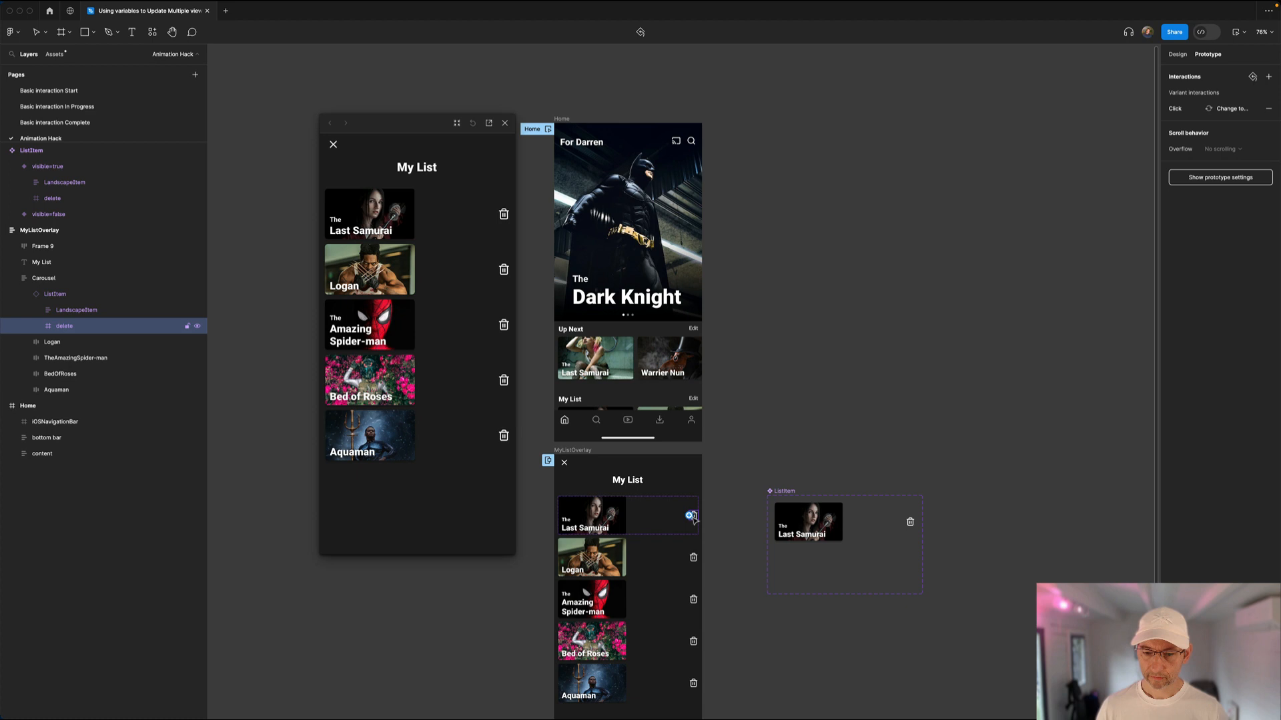
pyautogui.click(1216, 113)
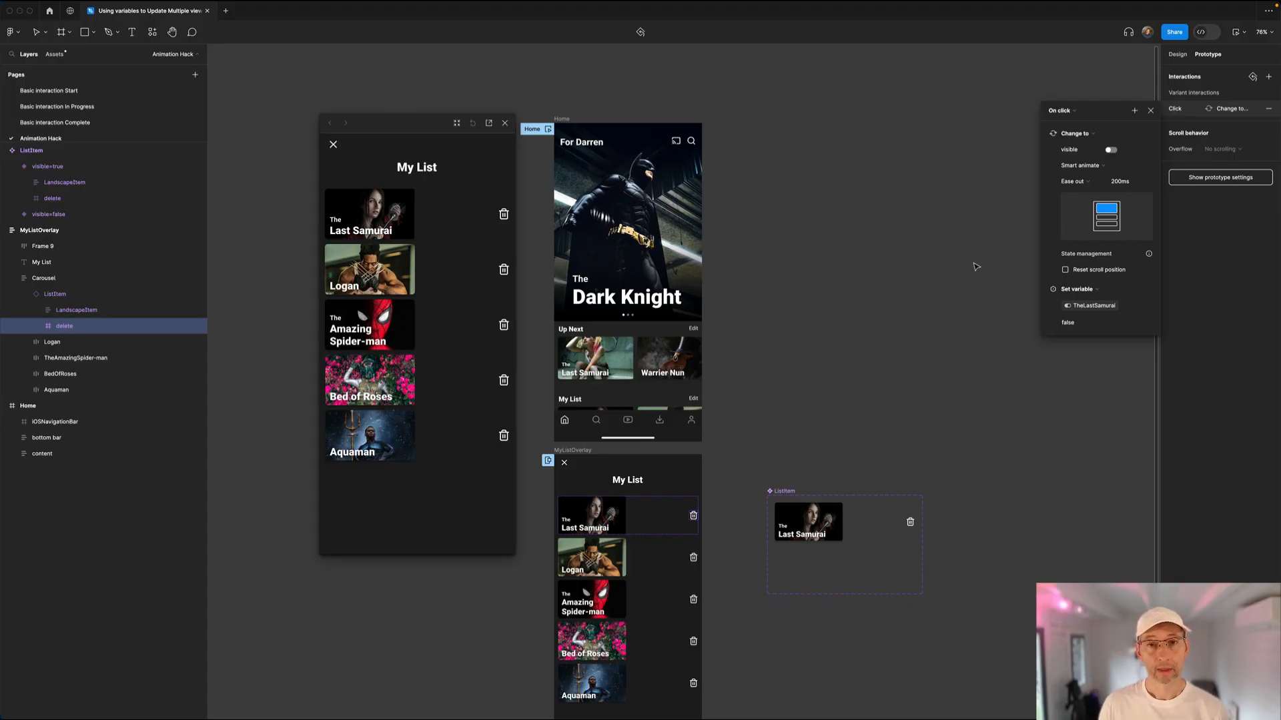
pyautogui.click(919, 298)
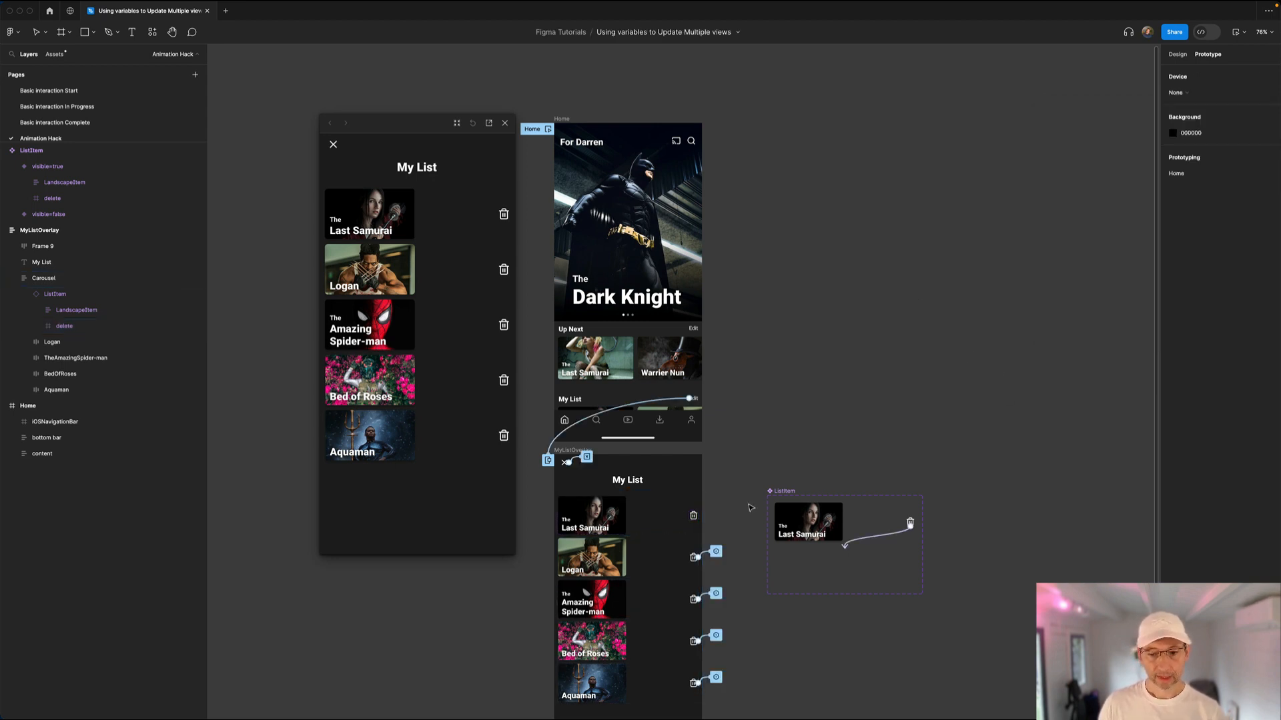
# Step: Remove the click interaction from the delete layer of the Last Samurai ListItem instance in the overlay's Carousel
pyautogui.click(619, 523)
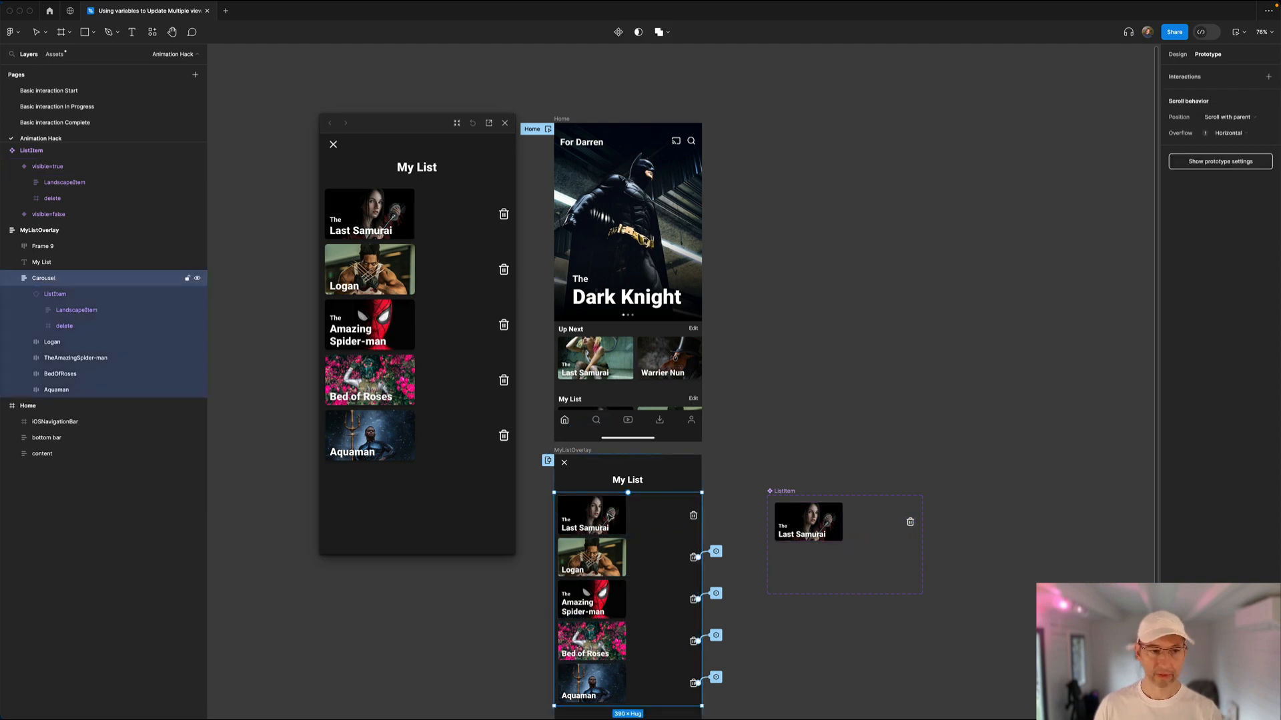
pyautogui.click(53, 327)
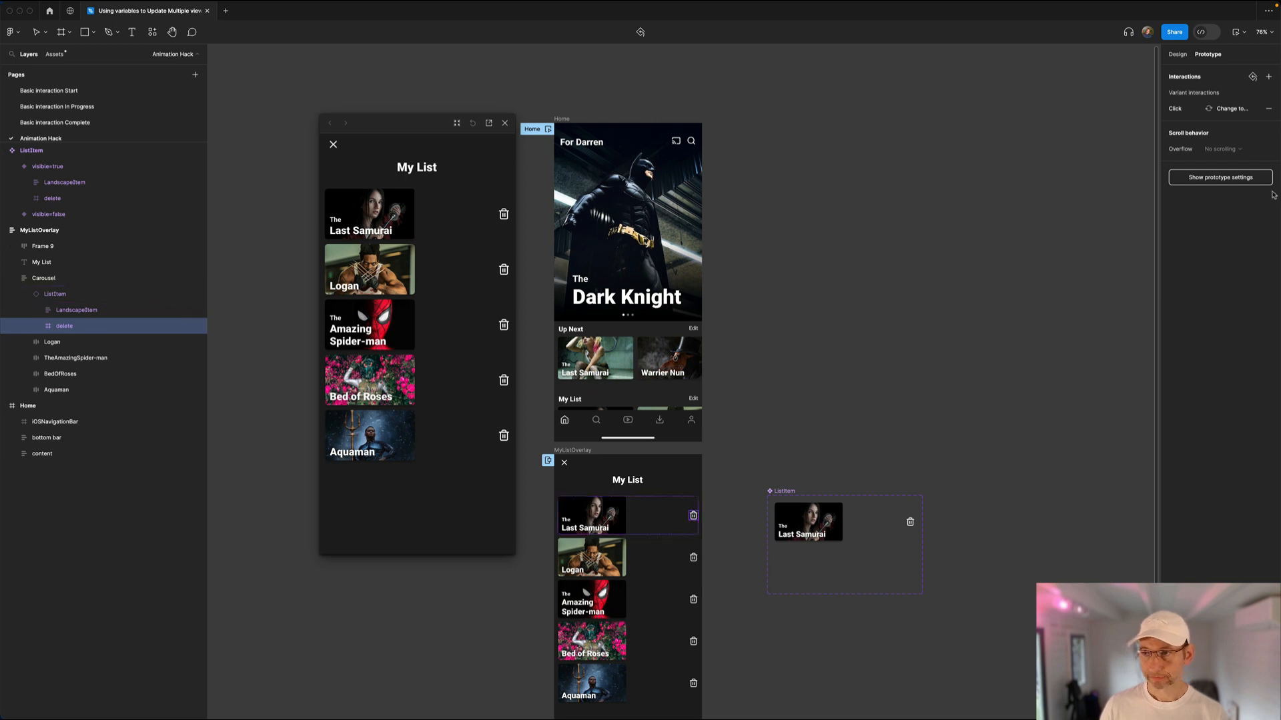
pyautogui.click(1270, 108)
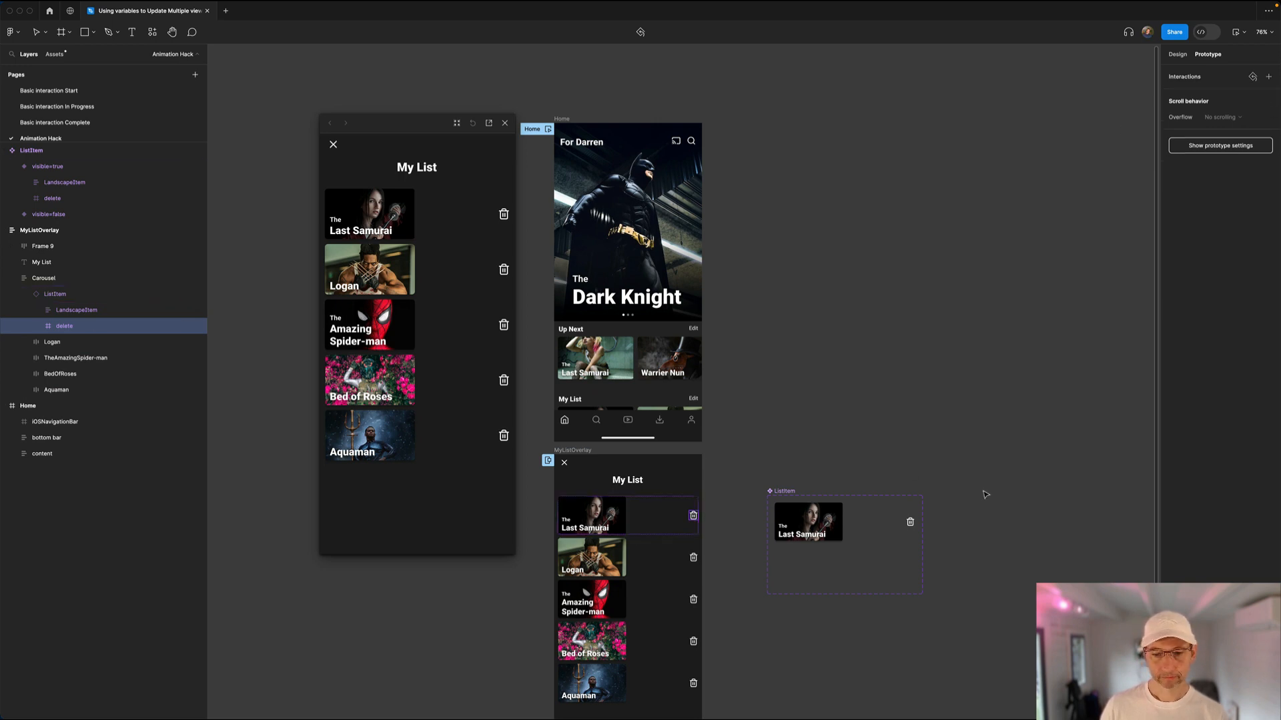
# Step: Delete the trash icon's Change to interaction from the visible=true variant of the ListItem component
pyautogui.click(815, 531)
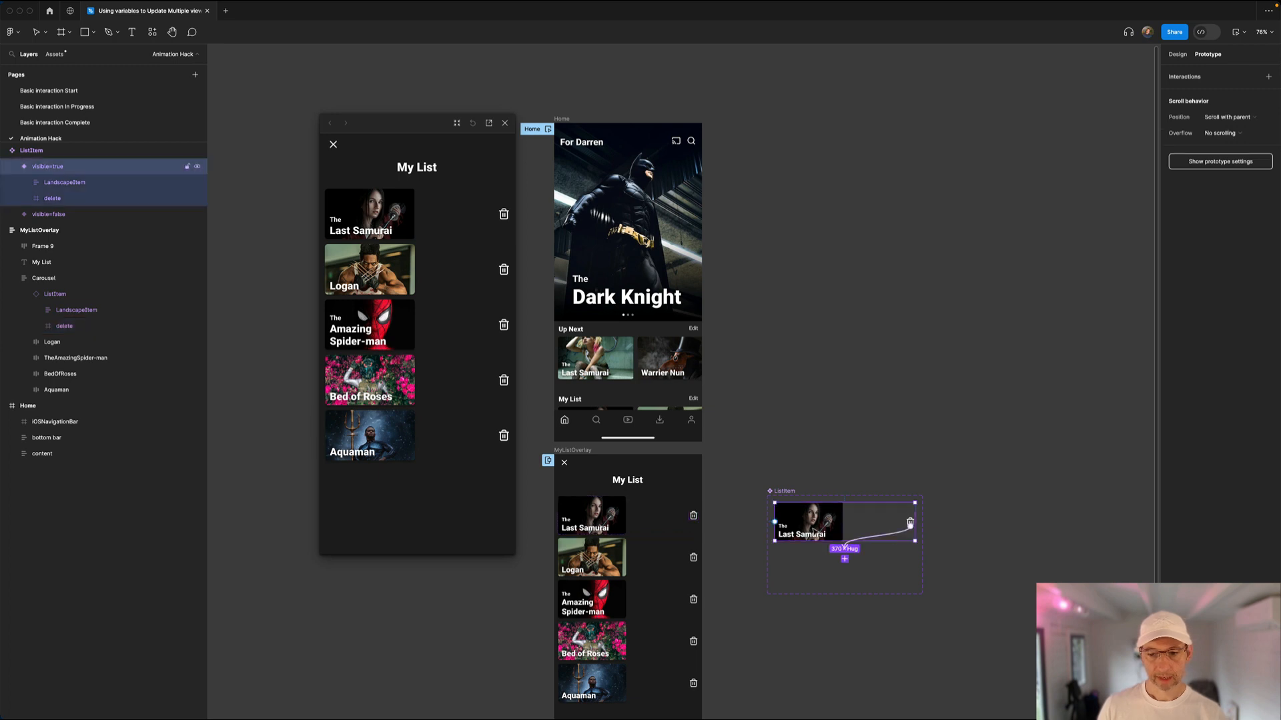
pyautogui.click(883, 536)
pyautogui.press('Escape')
pyautogui.click(1066, 545)
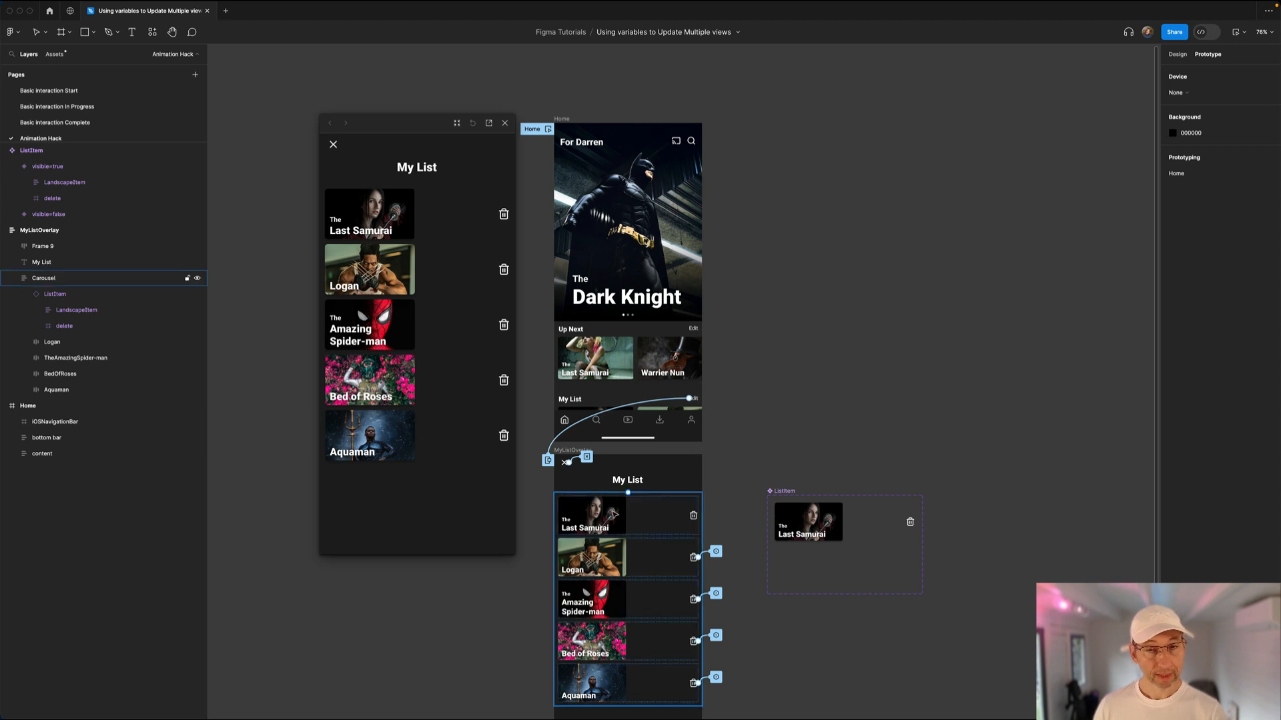
# Step: Add a click interaction to the delete layer of the Last Samurai instance, using Change to with visible turned off
pyautogui.click(615, 514)
pyautogui.click(814, 448)
pyautogui.moveTo(813, 425); pyautogui.dragTo(834, 235)
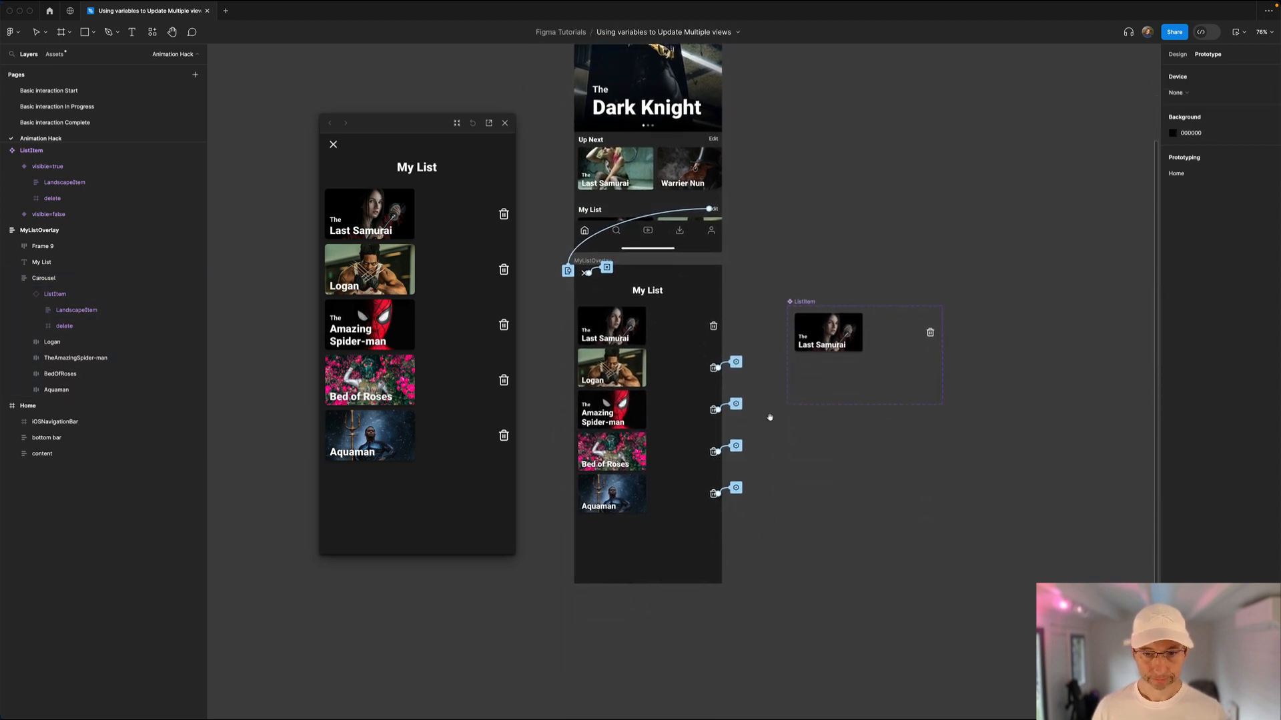
pyautogui.doubleClick(617, 331)
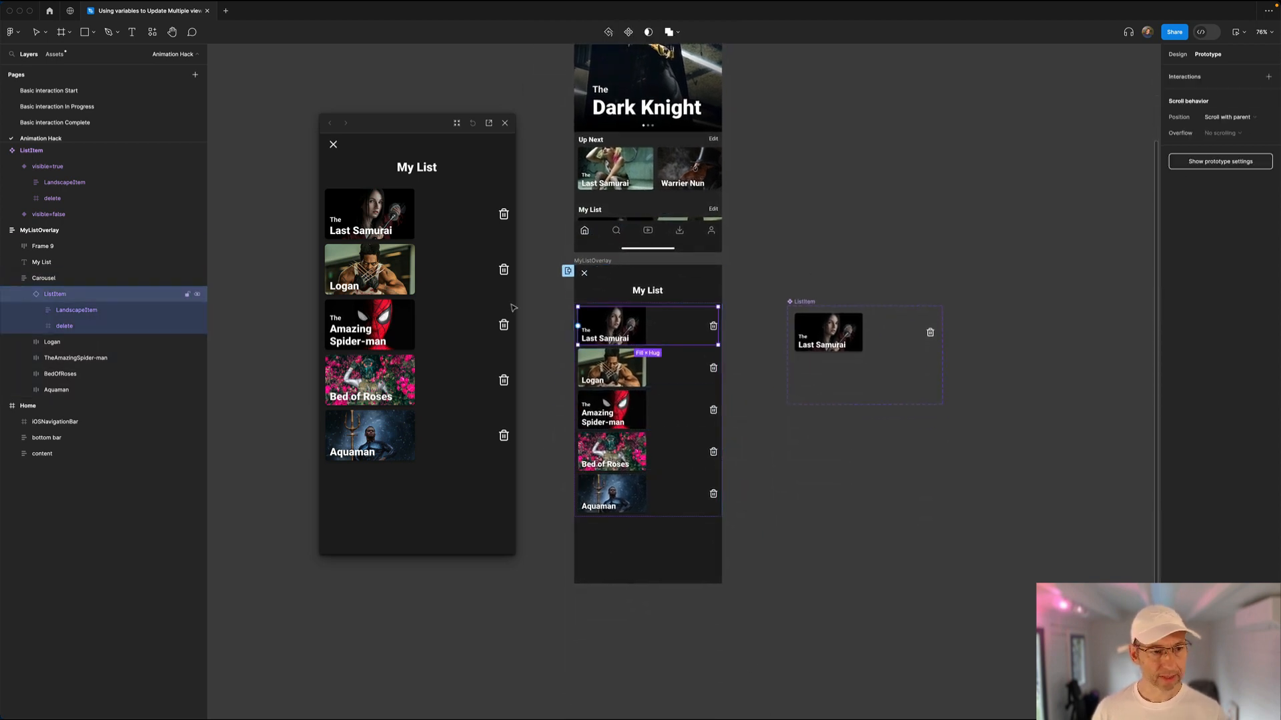
pyautogui.click(69, 326)
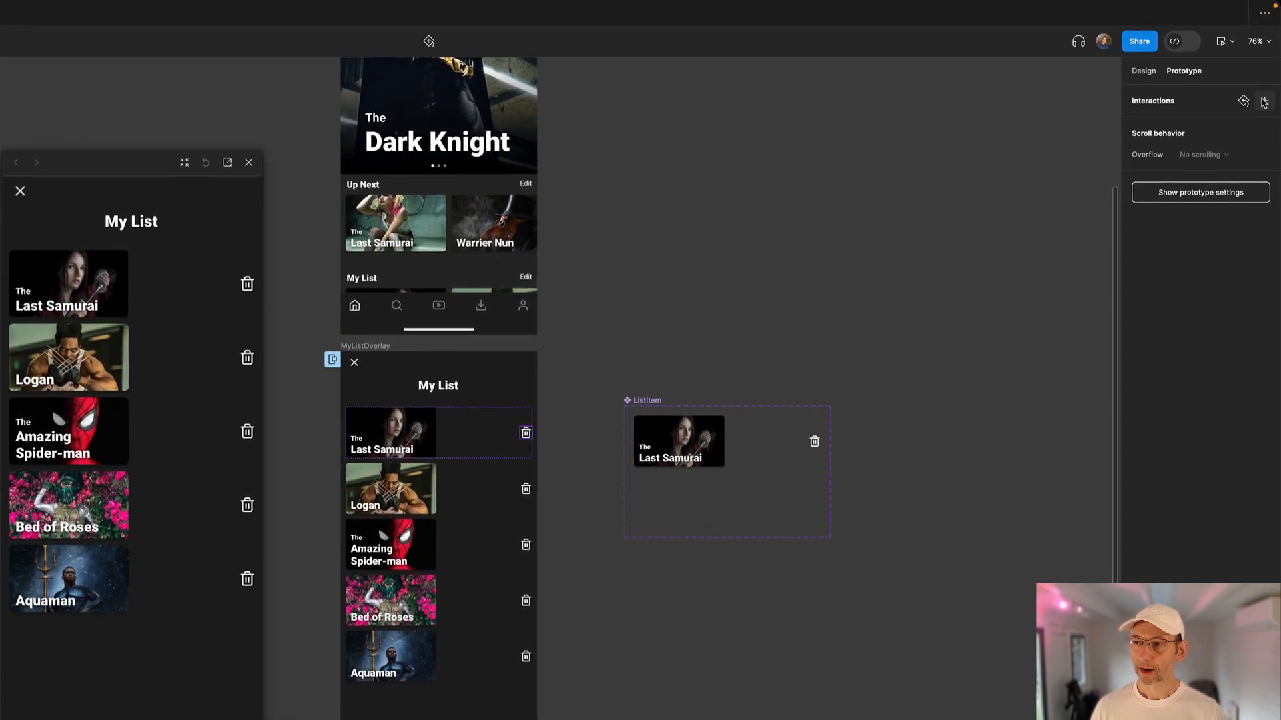
pyautogui.click(1264, 102)
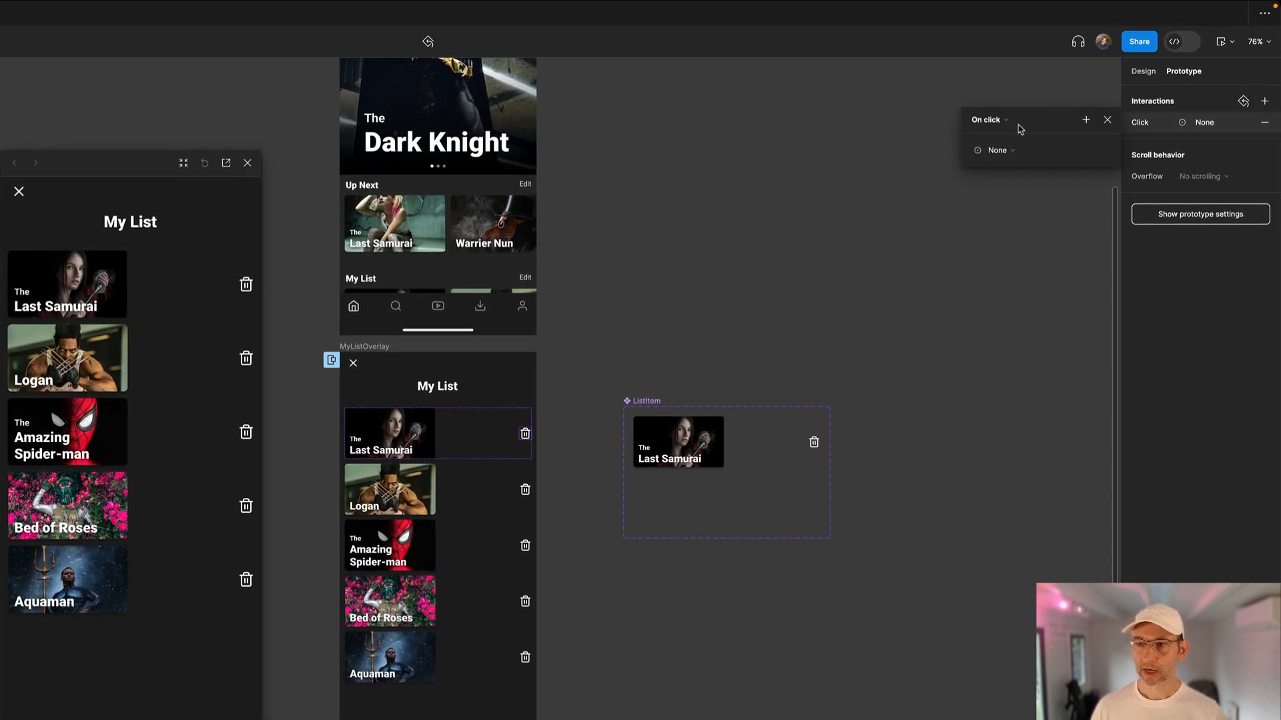
pyautogui.click(1002, 153)
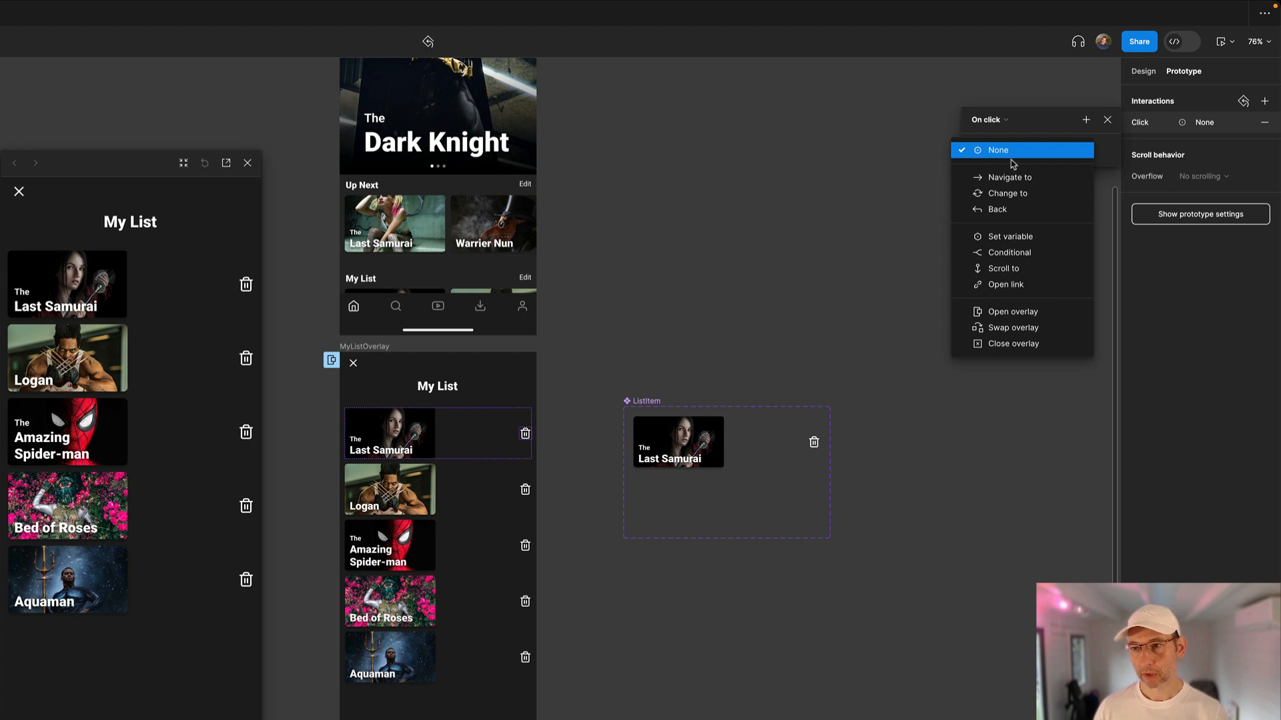
pyautogui.click(1018, 192)
pyautogui.click(1055, 172)
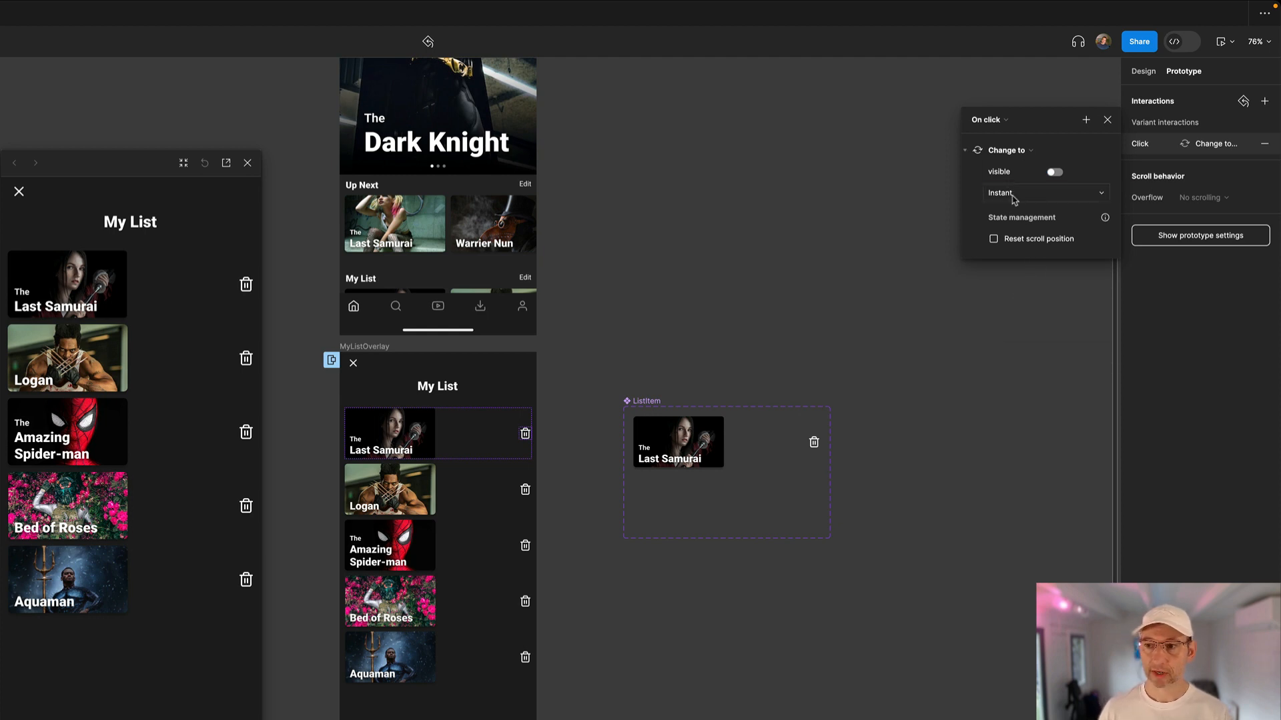
# Step: Set the instance's Change to action to Smart animate with a 200 ms duration
pyautogui.click(1013, 194)
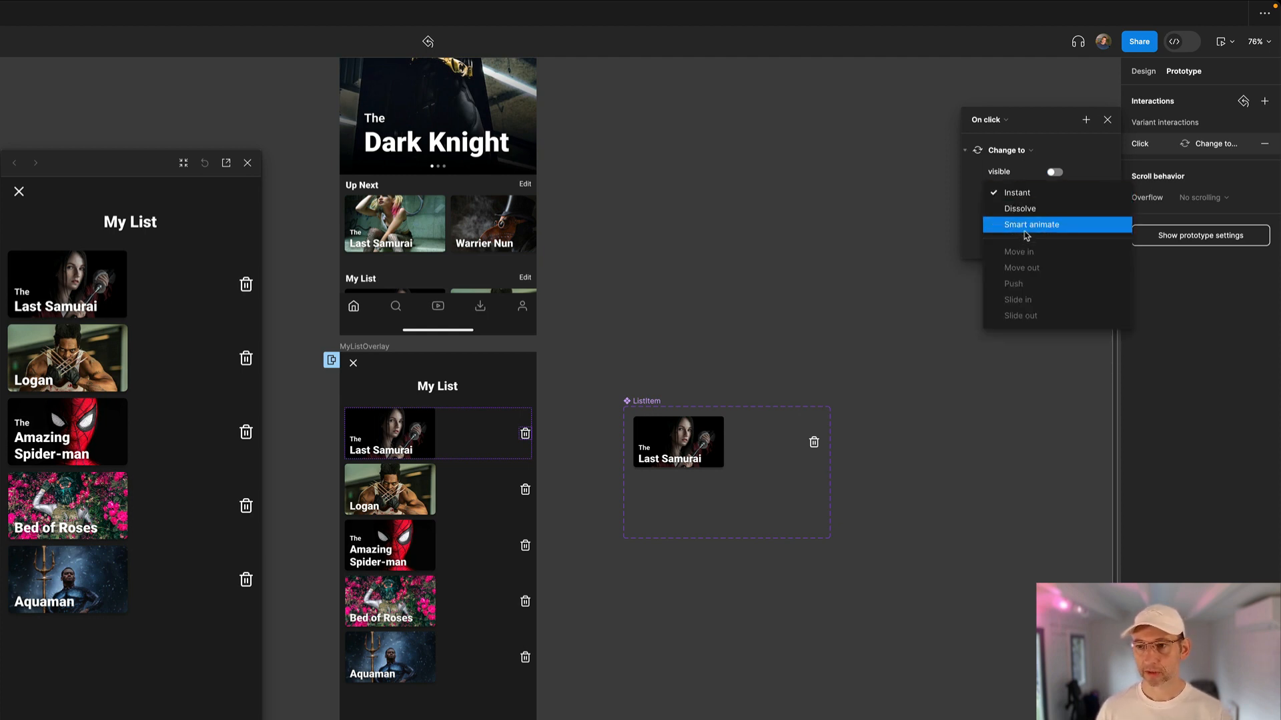
pyautogui.click(1025, 226)
pyautogui.click(1070, 216)
pyautogui.write('200')
pyautogui.press('Return')
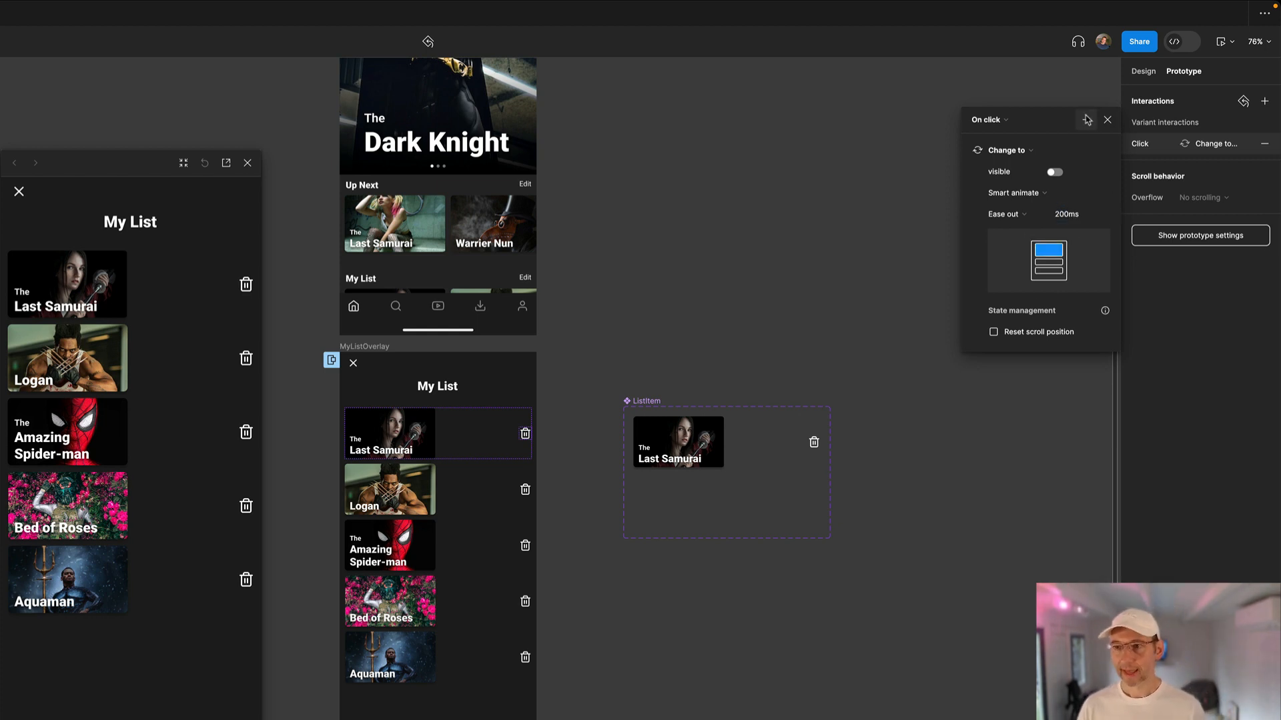
# Step: Add a Set variable action to the Last Samurai instance's click interaction, setting TheLastSamurai to false
pyautogui.click(1087, 120)
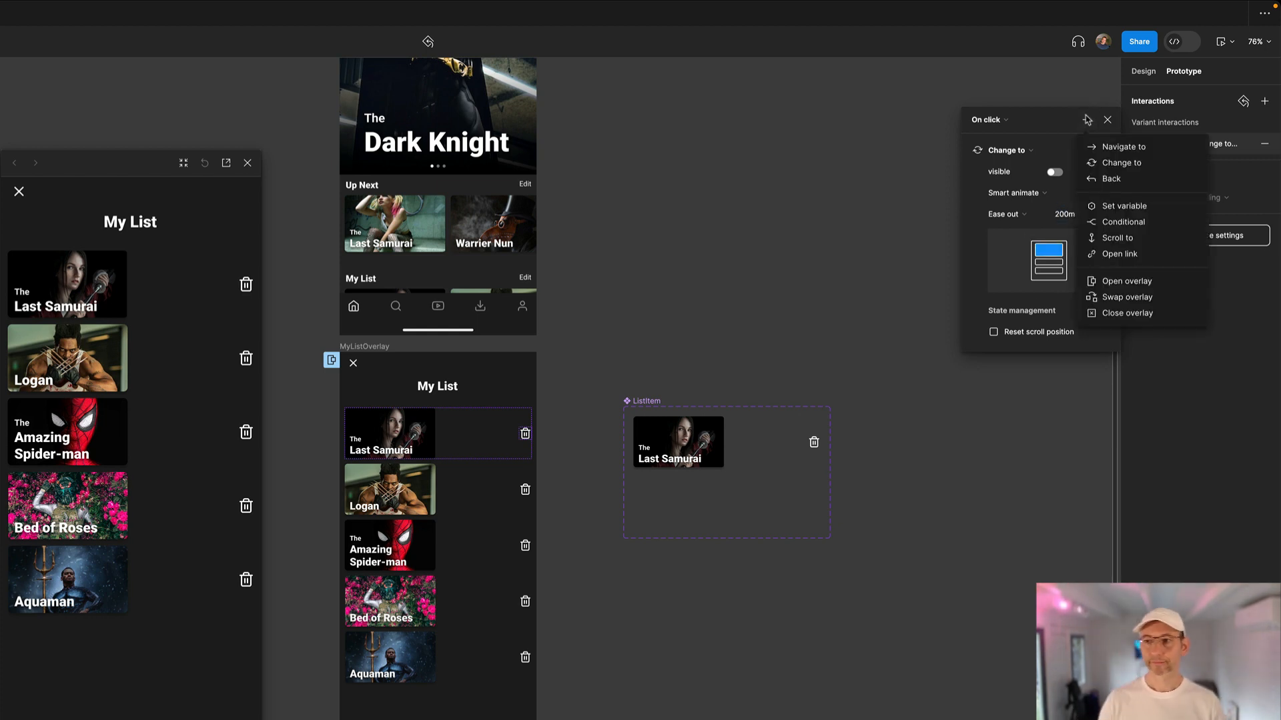
pyautogui.click(1101, 214)
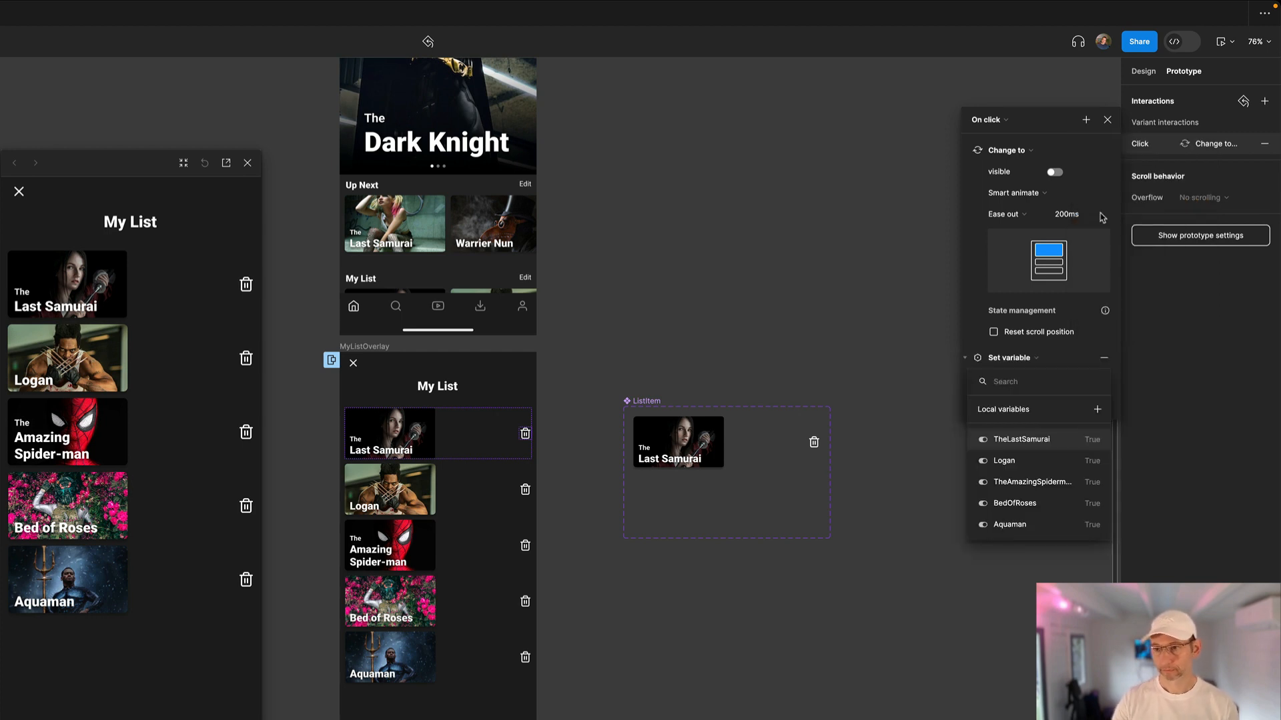
pyautogui.click(1022, 439)
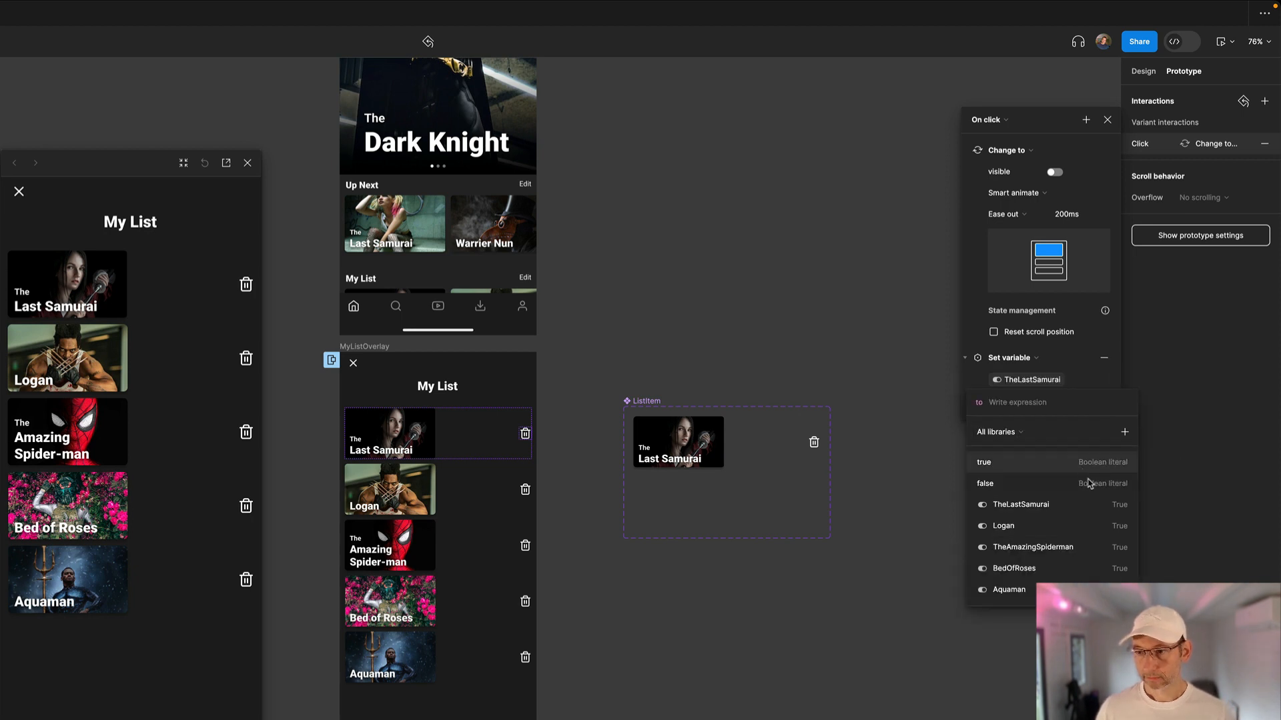
pyautogui.click(992, 483)
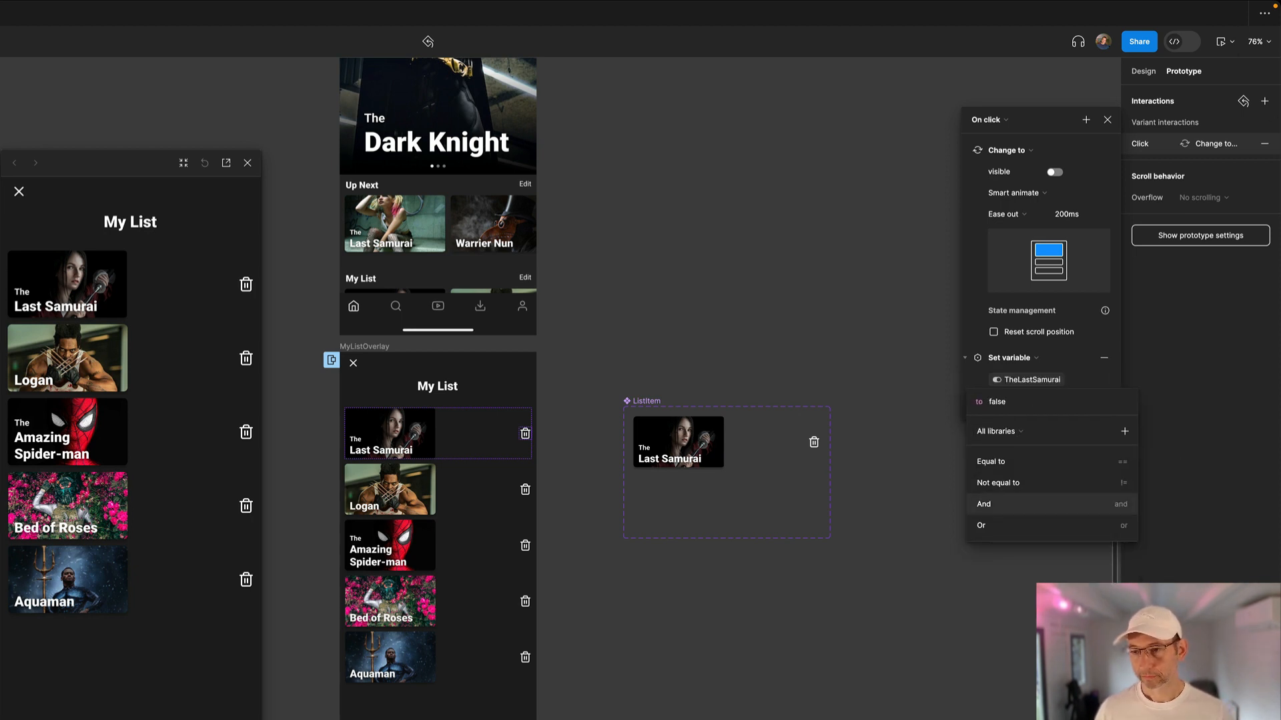
pyautogui.press('Return')
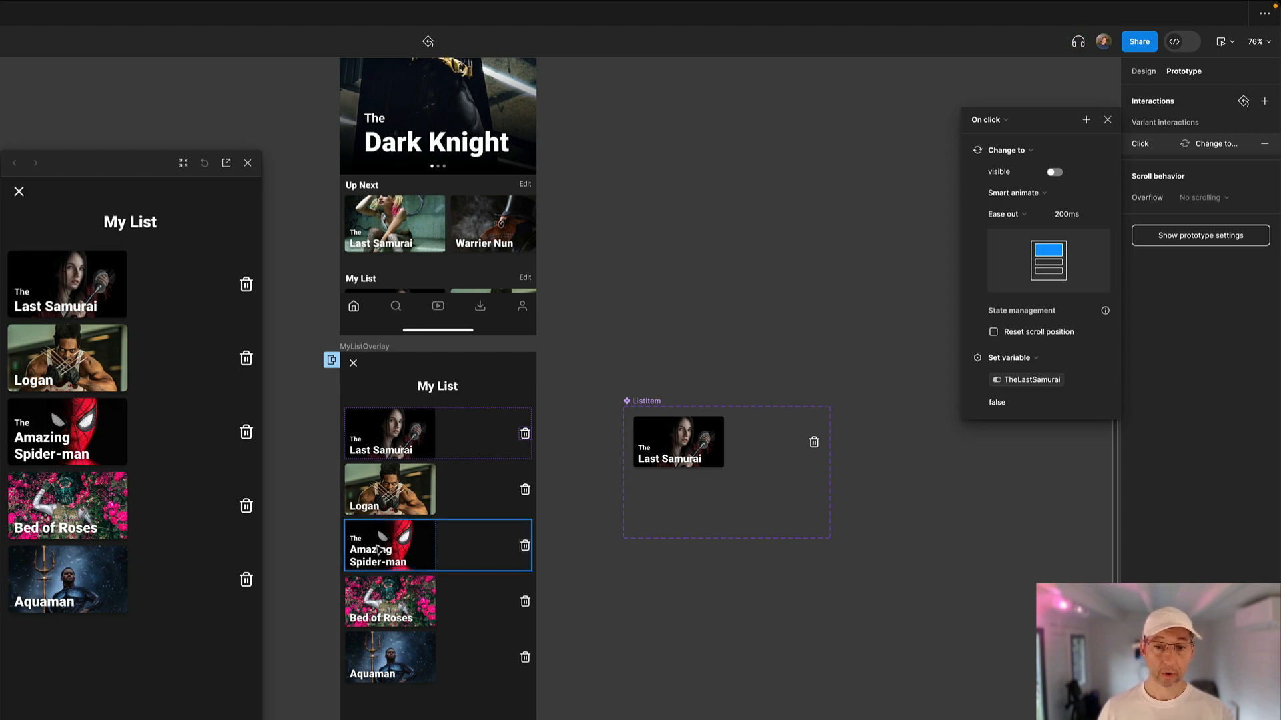
pyautogui.click(1108, 122)
pyautogui.click(775, 226)
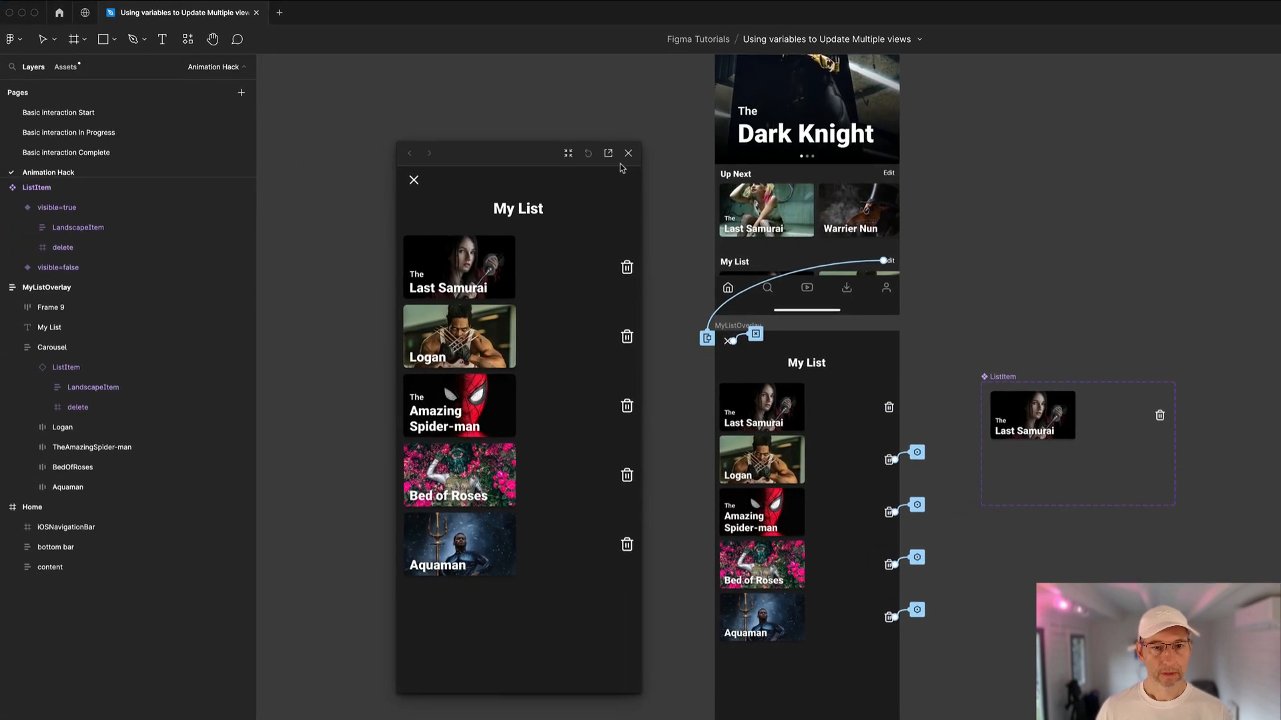
# Step: Preview the prototype from Home, open the My List overlay, delete the Last Samurai item and close the overlay
pyautogui.click(247, 163)
pyautogui.scroll(4, 614, 237)
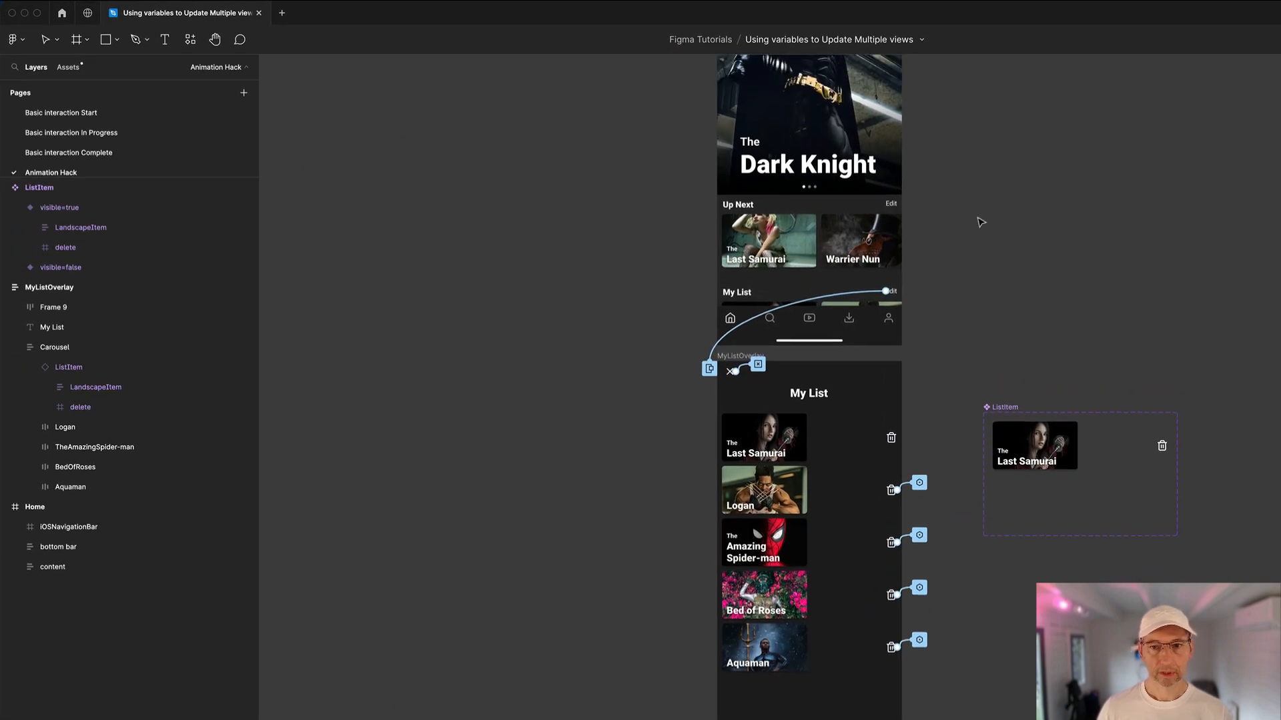
pyautogui.click(710, 162)
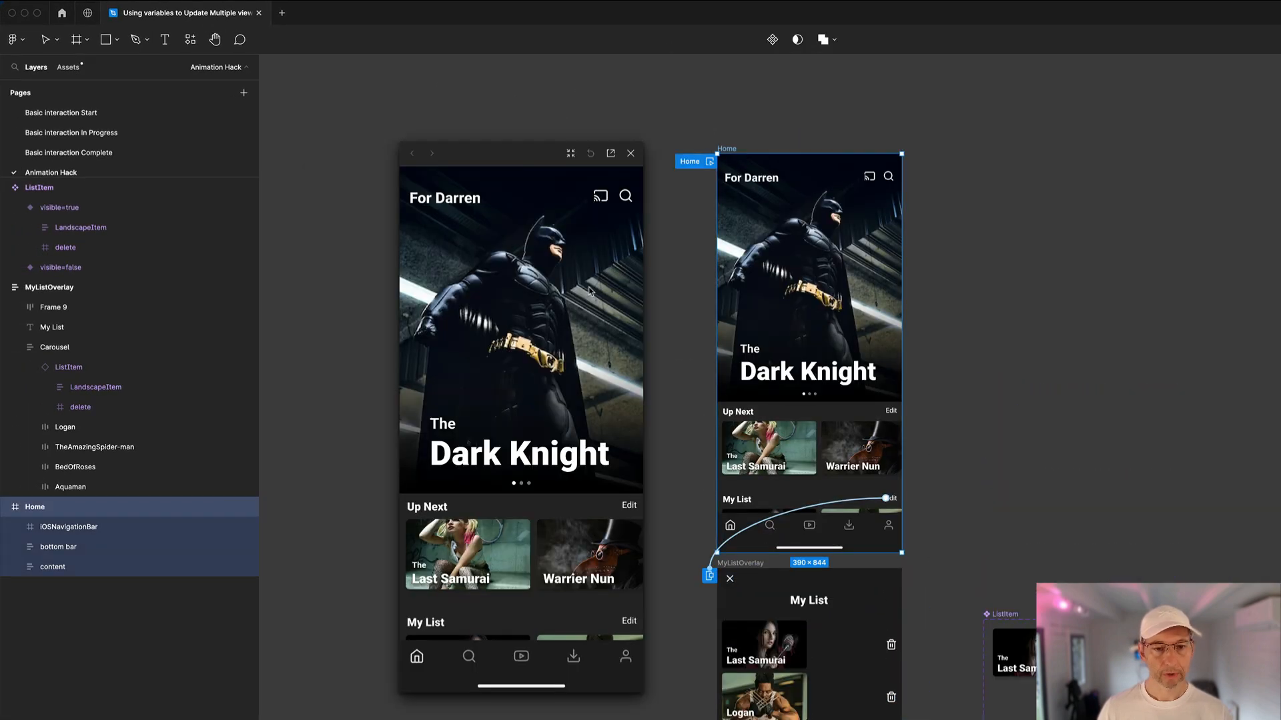
pyautogui.scroll(-5, 573, 404)
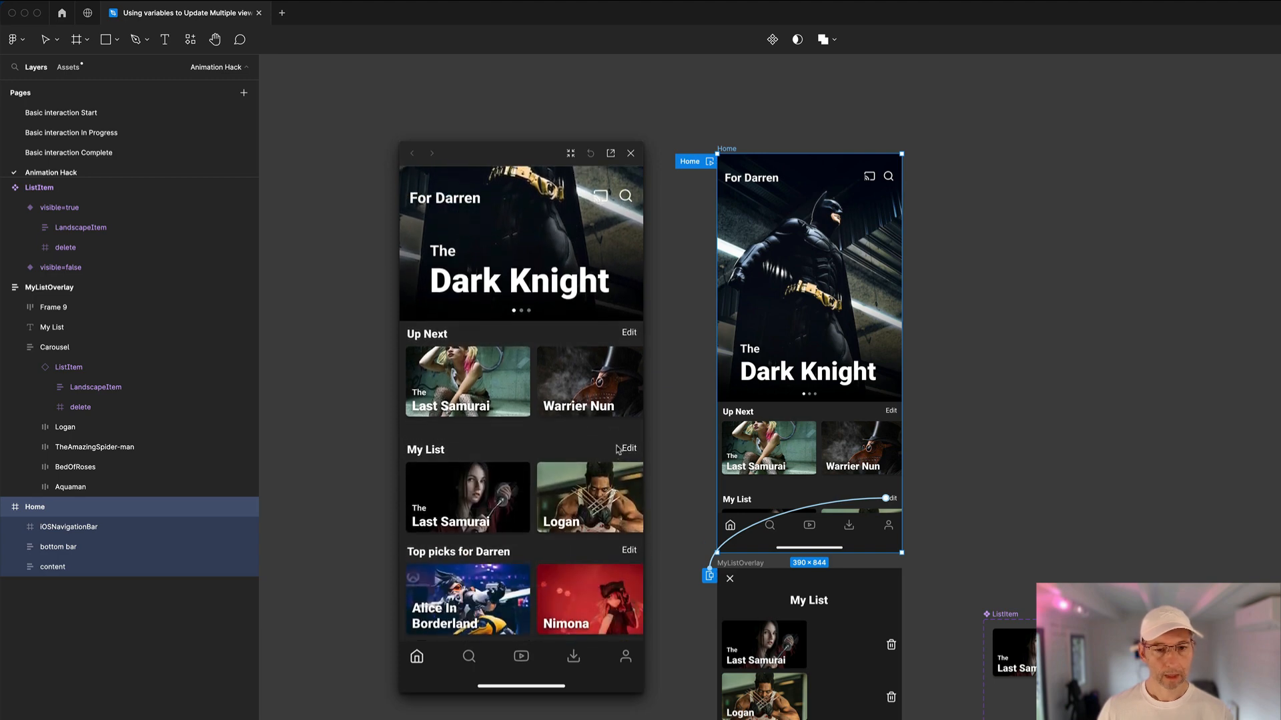
pyautogui.click(630, 451)
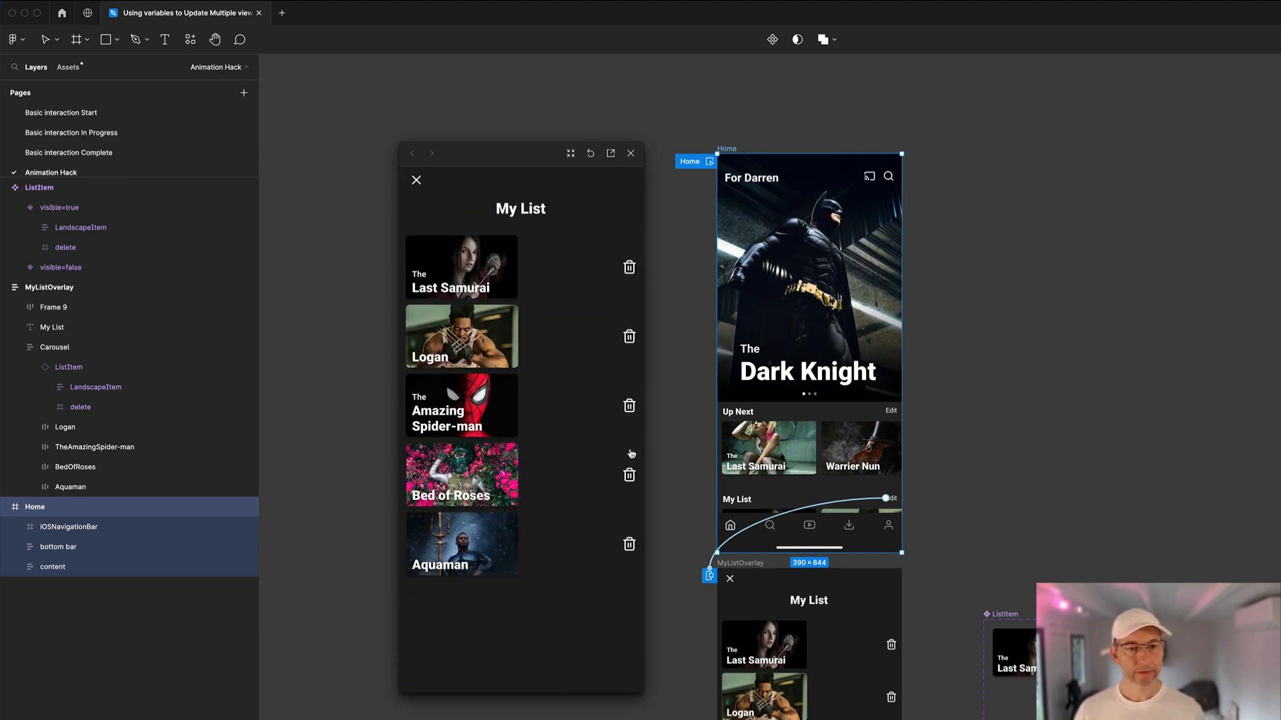
pyautogui.click(631, 270)
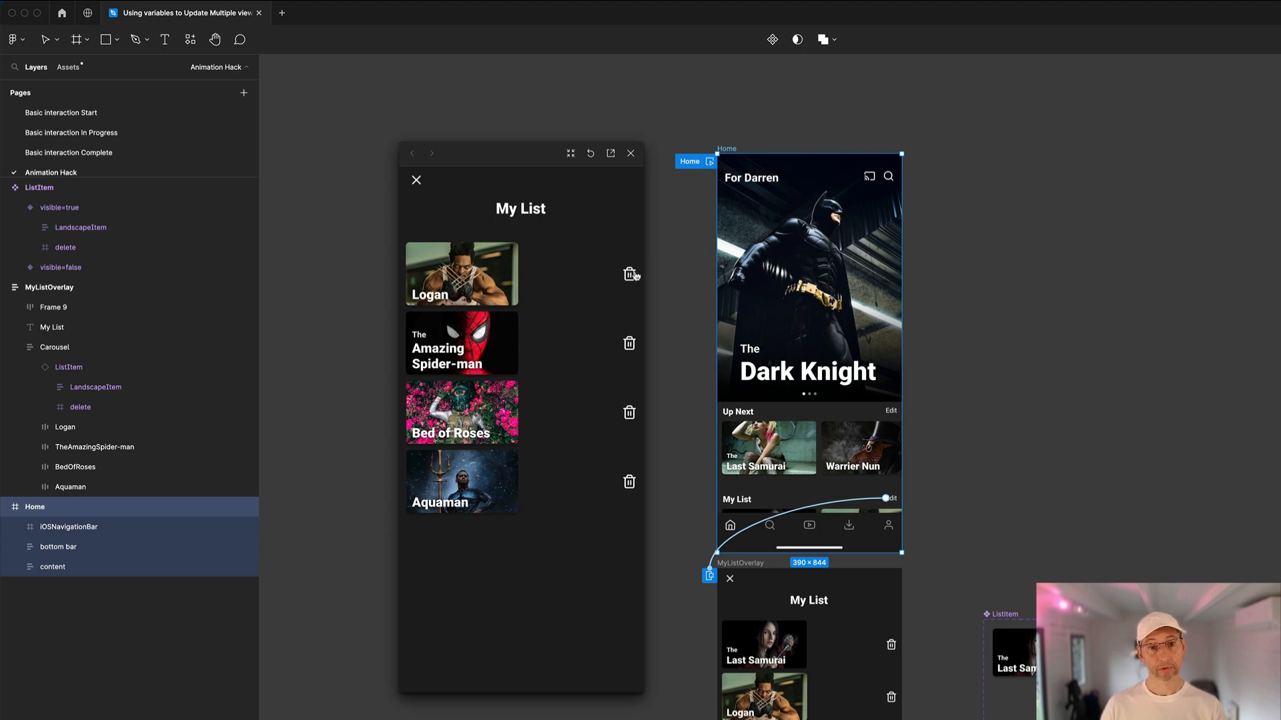
pyautogui.click(417, 181)
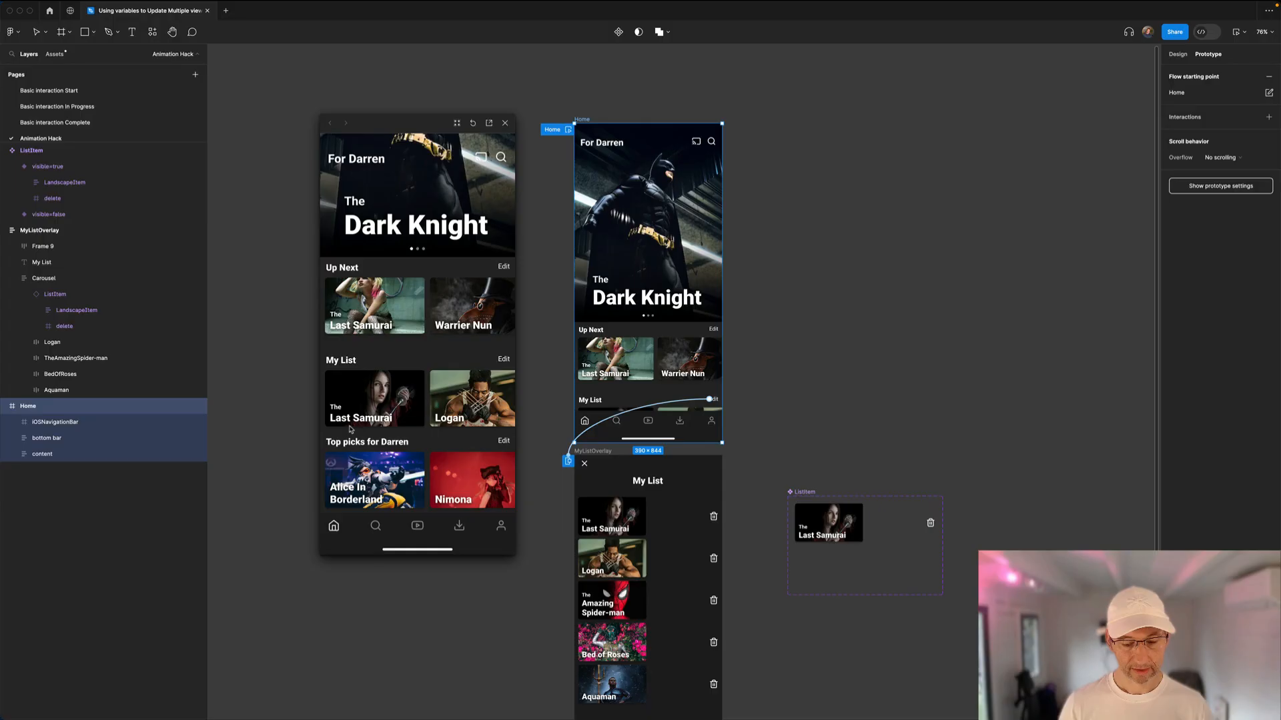
# Step: Review the actions in the click interaction on the Last Samurai instance's delete layer
pyautogui.doubleClick(640, 519)
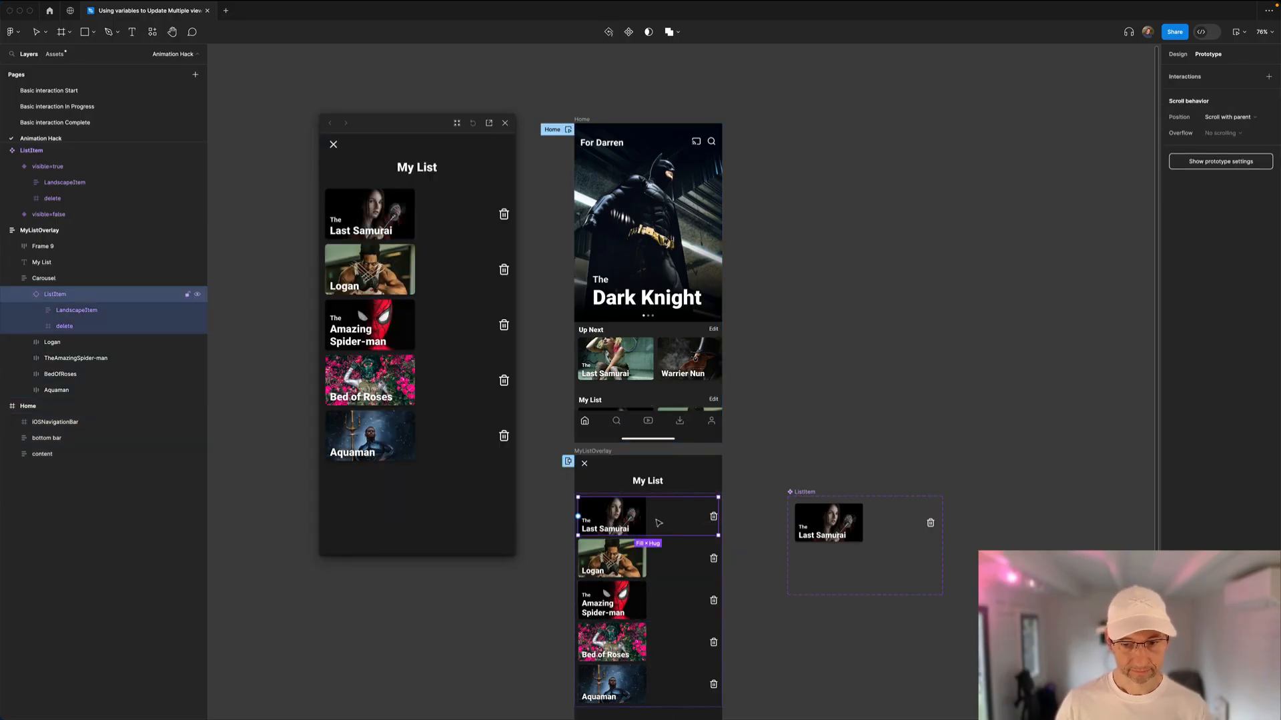
pyautogui.click(714, 517)
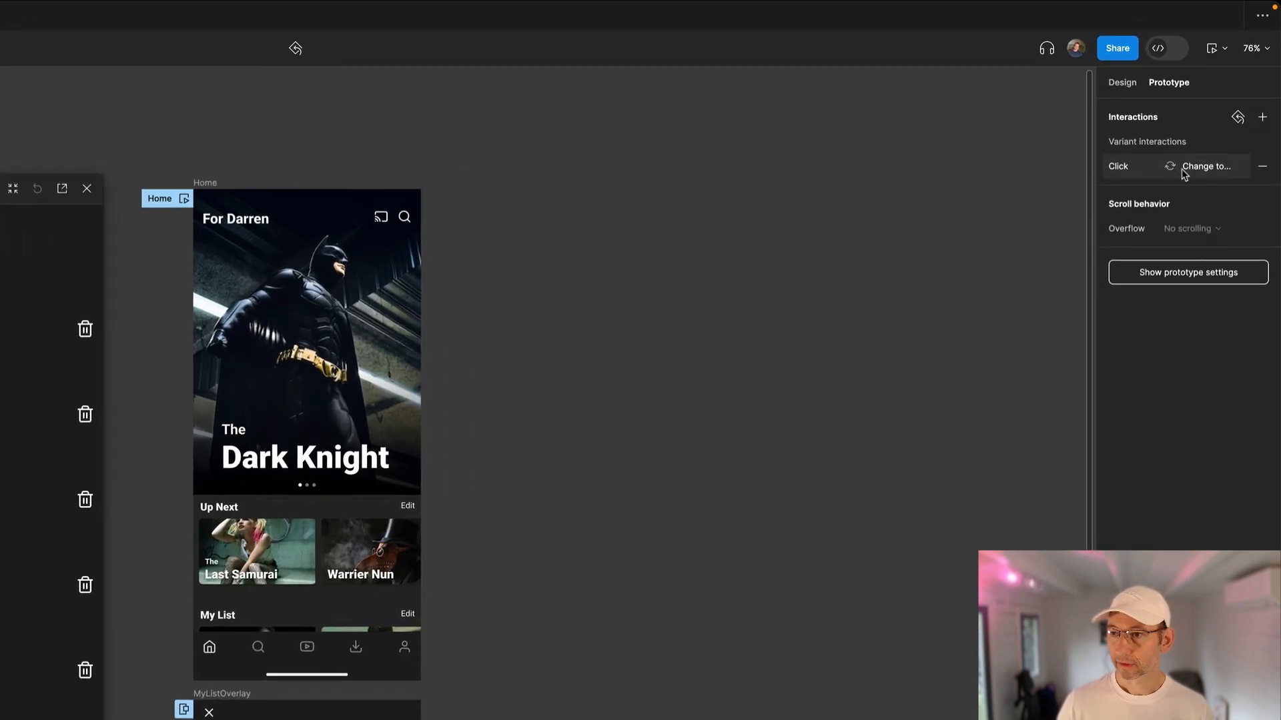
pyautogui.click(1220, 107)
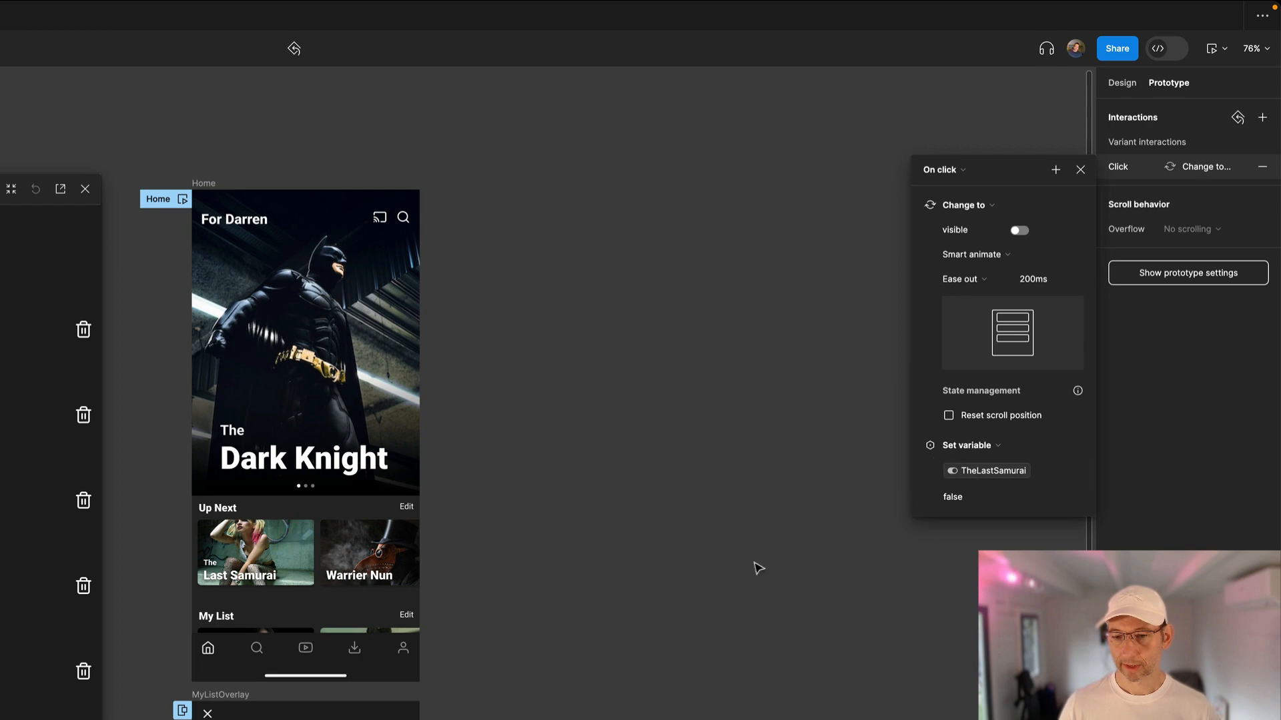
pyautogui.click(739, 619)
pyautogui.click(489, 633)
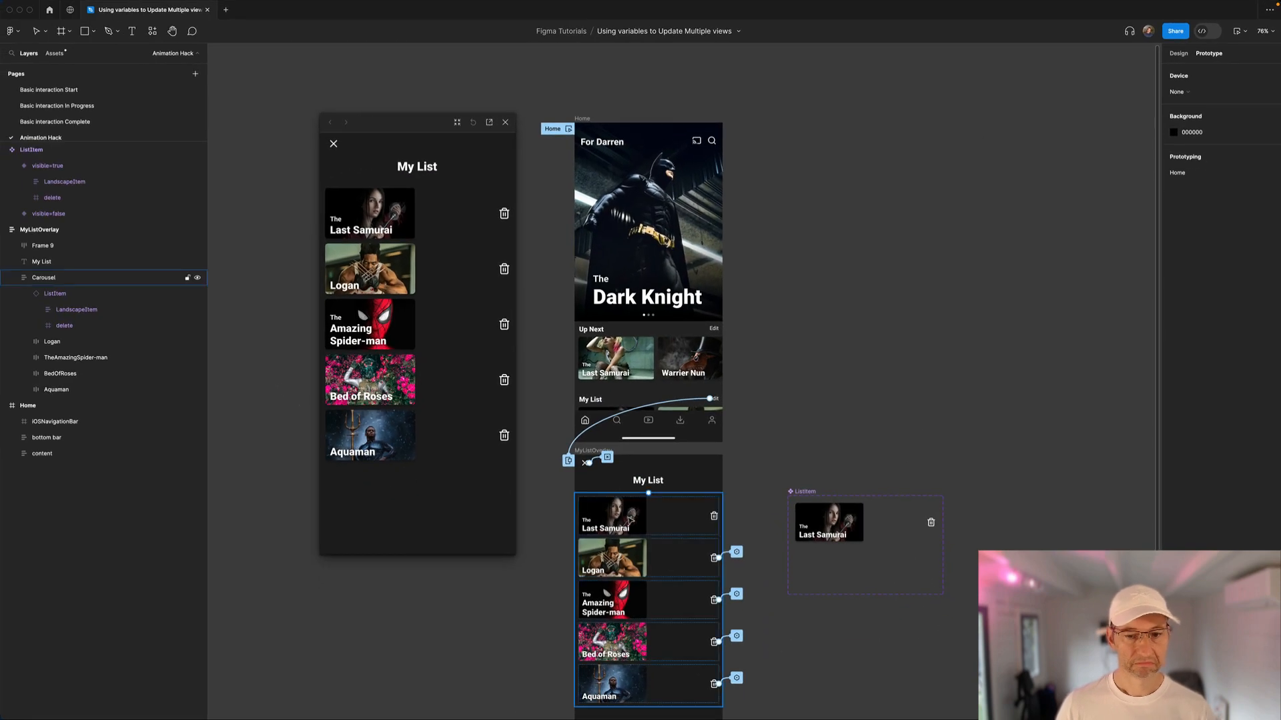
# Step: Inspect the visibility variable assigned to the TheLastSamurai layer in Home's MyList Carousel
pyautogui.click(600, 402)
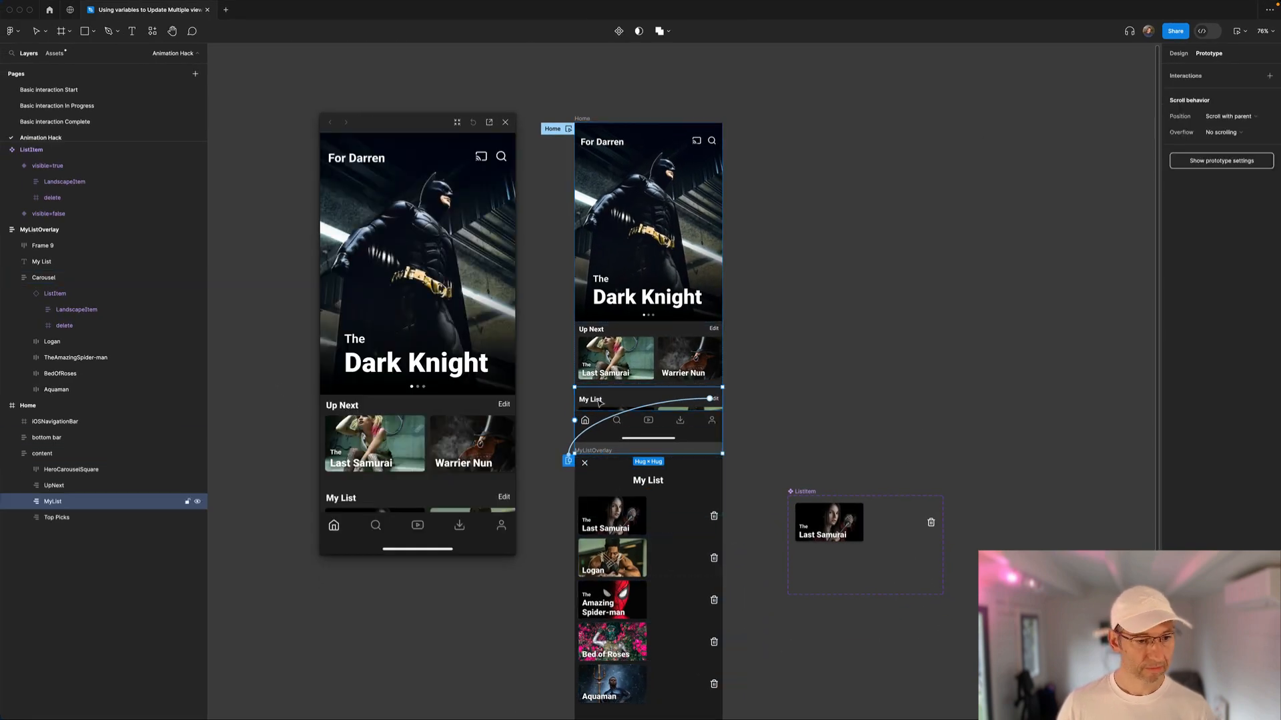
pyautogui.click(25, 501)
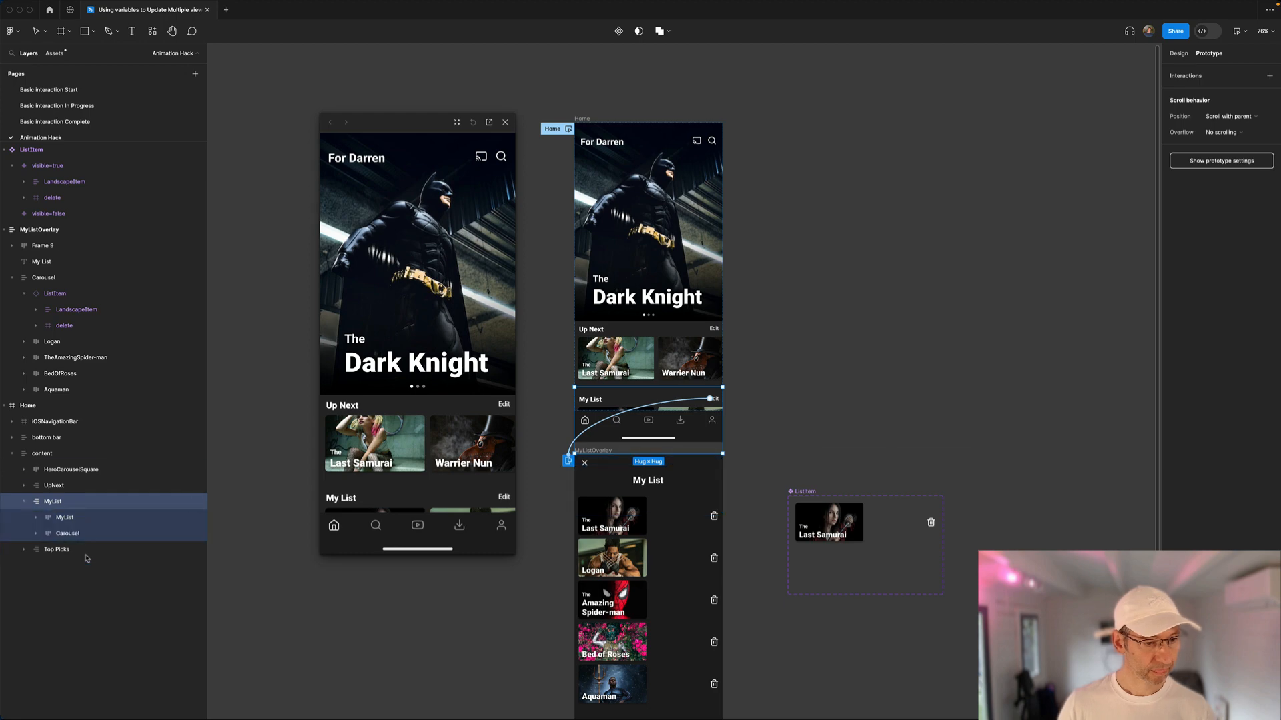
pyautogui.click(36, 533)
pyautogui.click(173, 551)
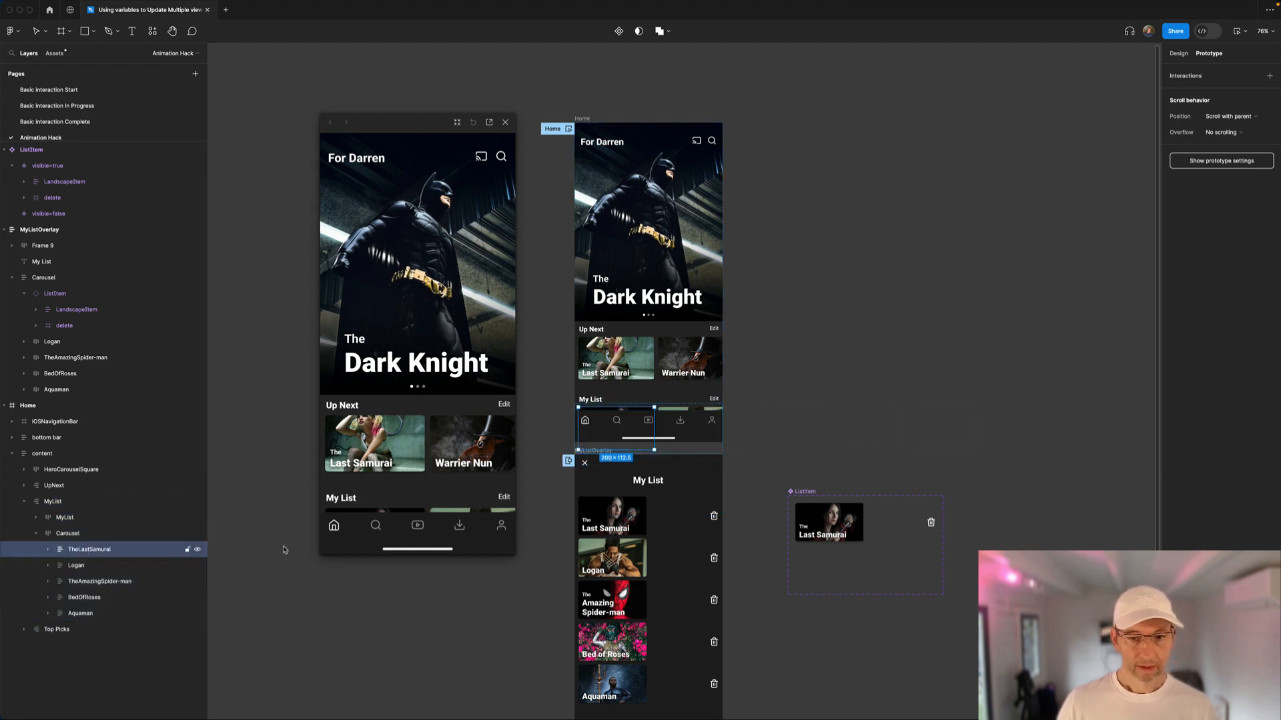
pyautogui.click(1179, 54)
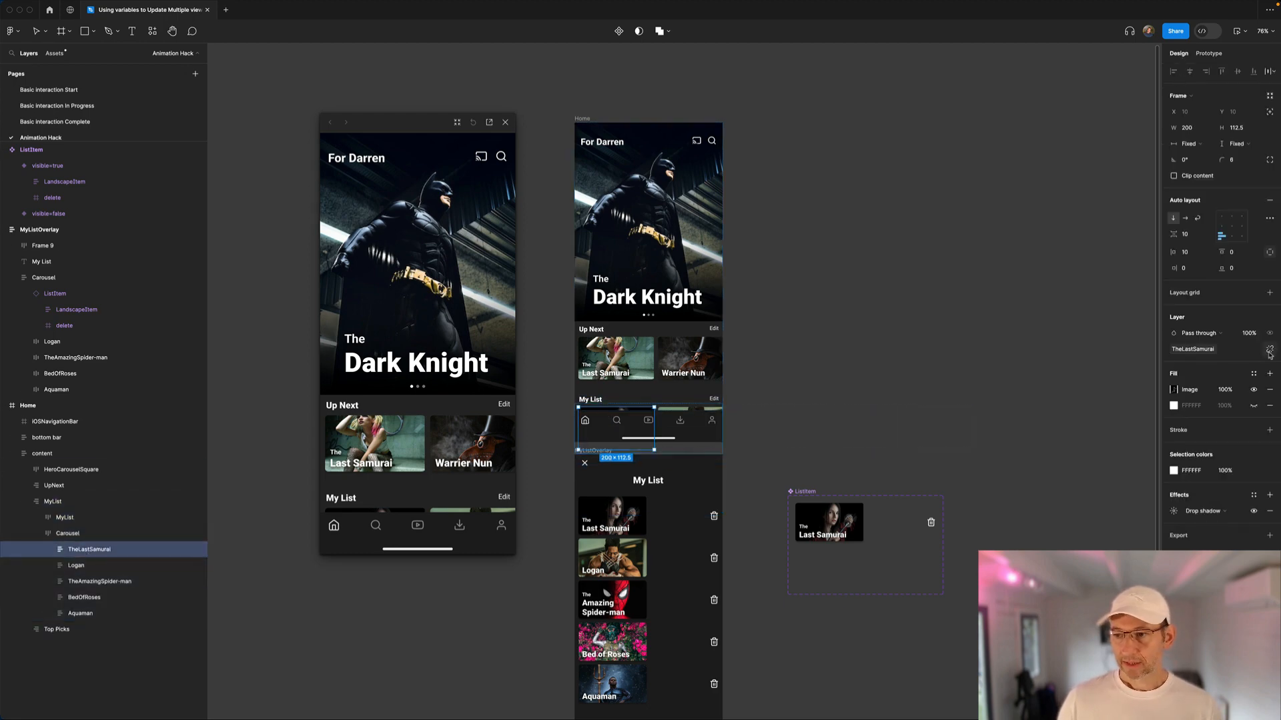
pyautogui.click(888, 404)
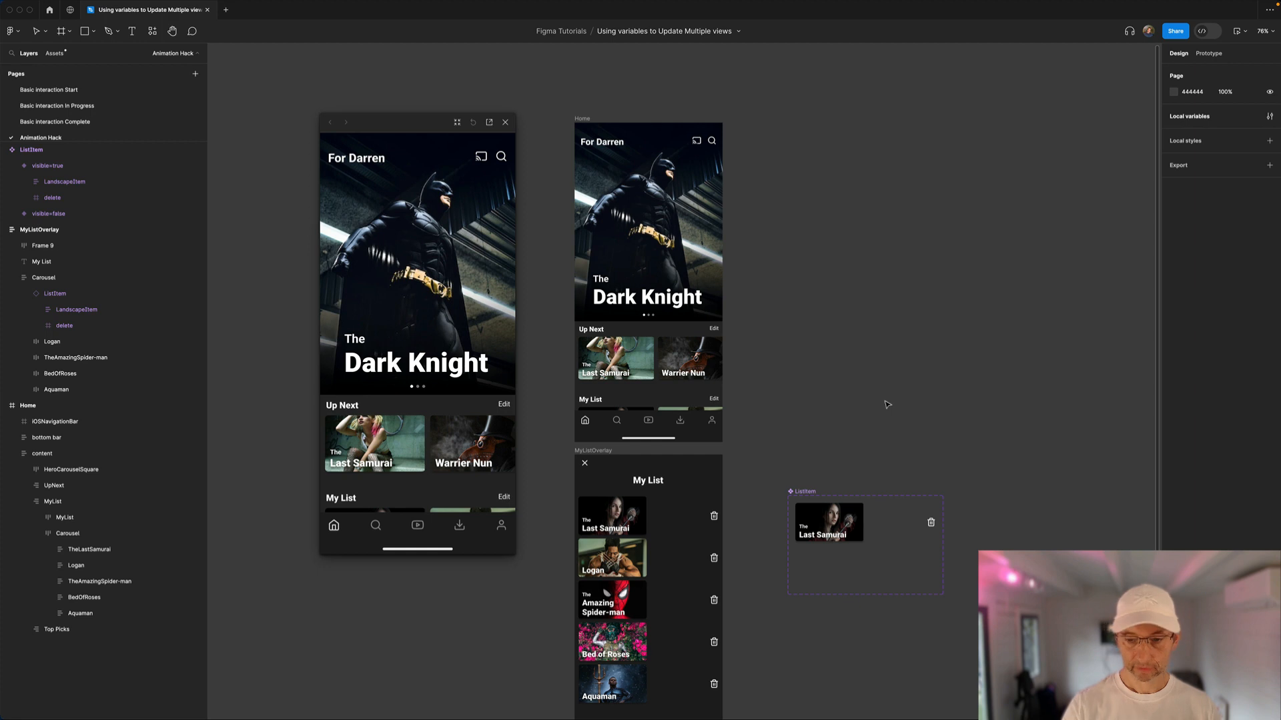
# Step: Reopen the click interaction of the delete layer in the overlay's Last Samurai instance and move its dialog onto the canvas
pyautogui.scroll(-2, 879, 404)
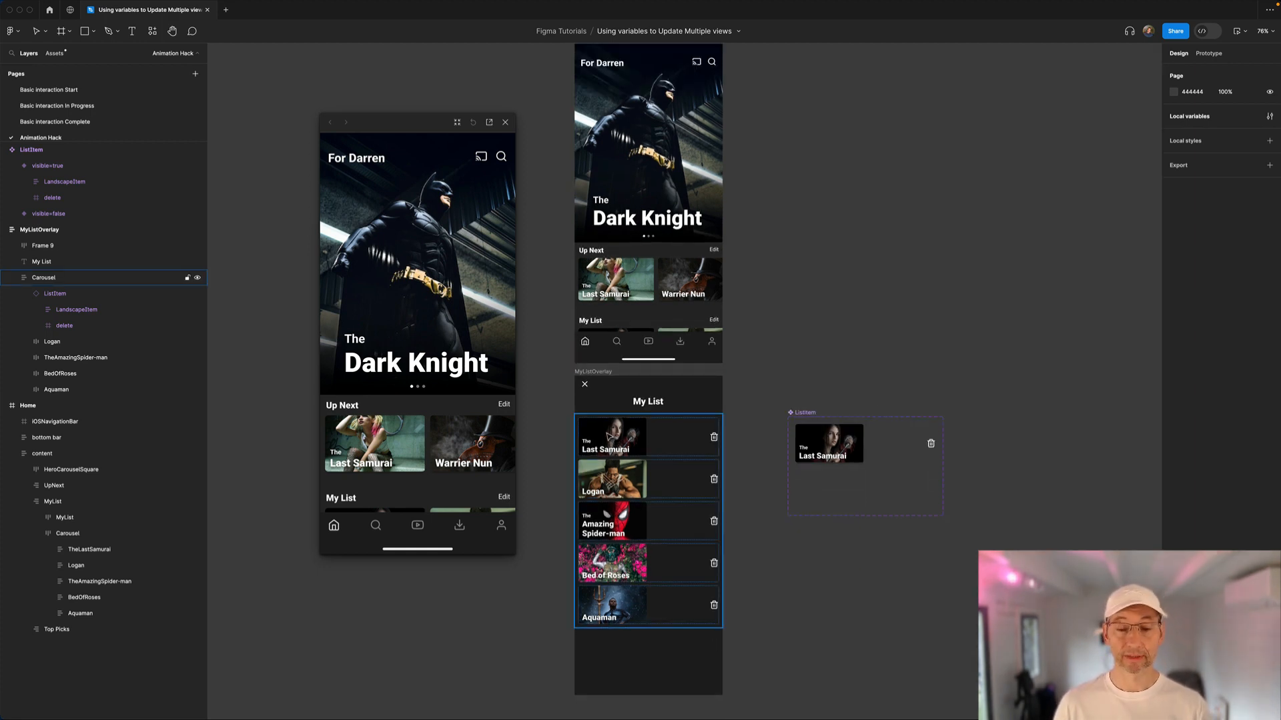
pyautogui.click(611, 439)
pyautogui.click(617, 444)
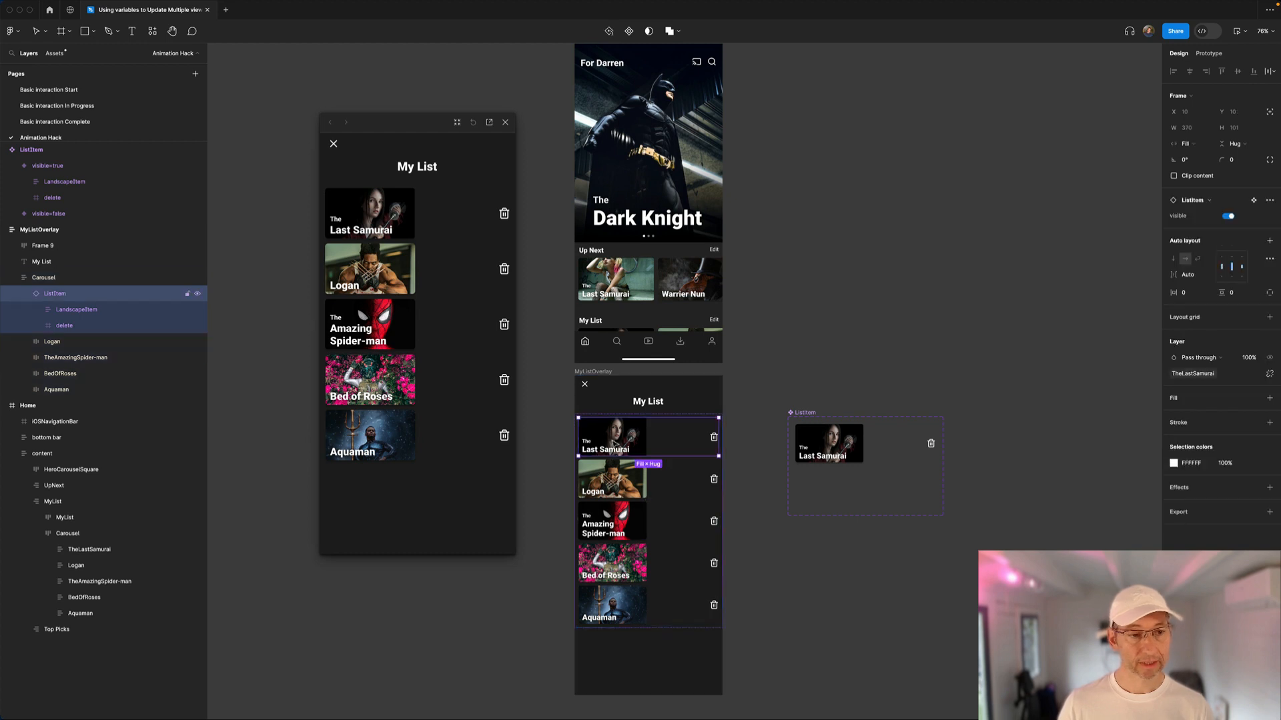
pyautogui.click(714, 440)
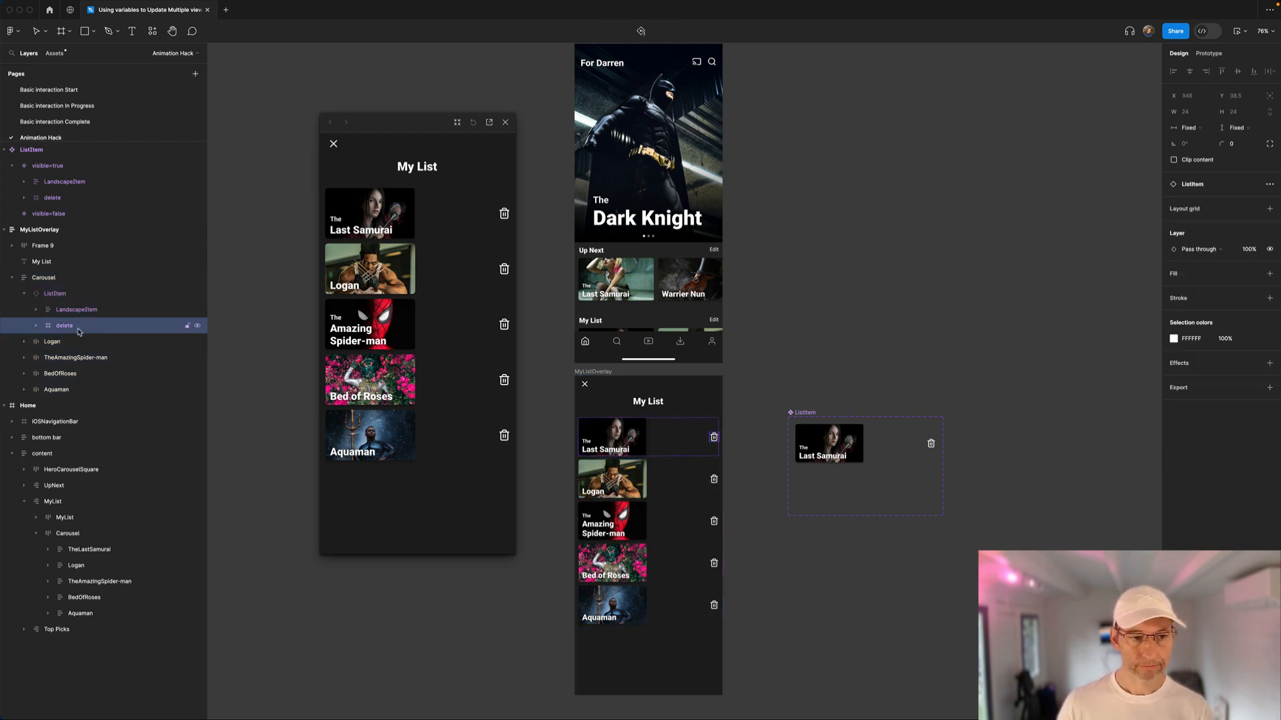
pyautogui.click(1209, 53)
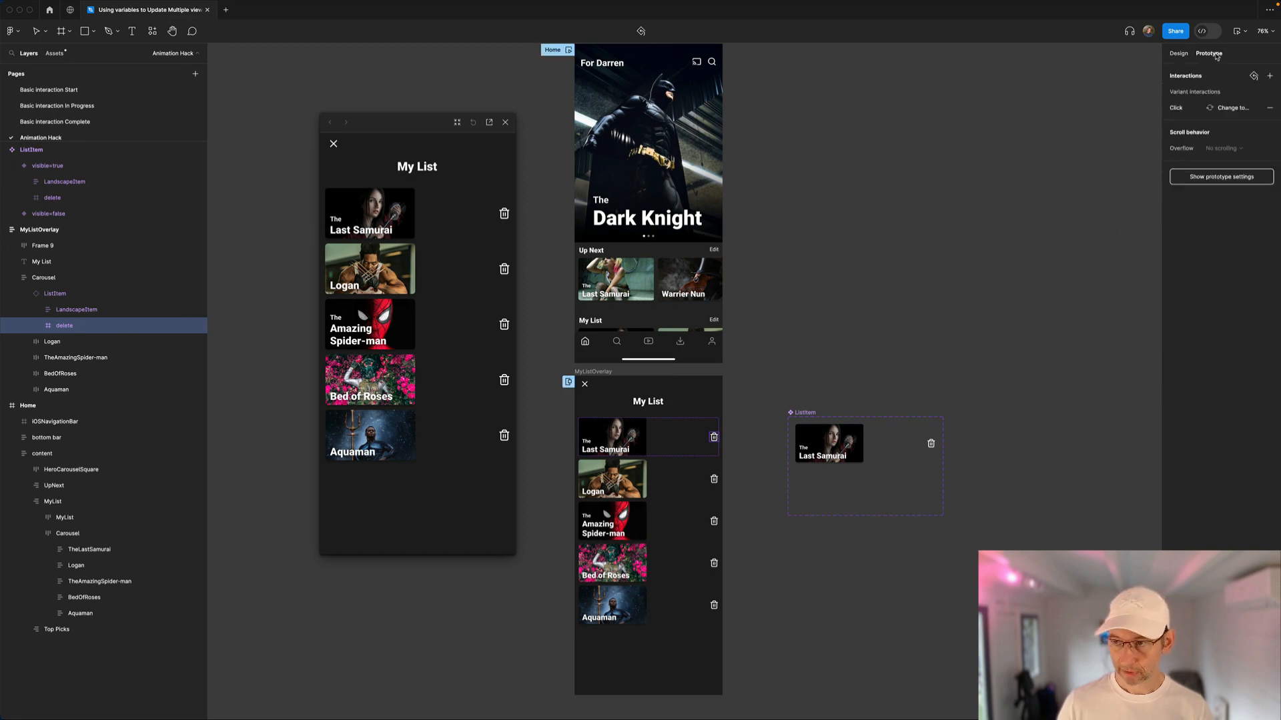
pyautogui.click(1215, 107)
pyautogui.moveTo(1099, 111); pyautogui.dragTo(872, 127)
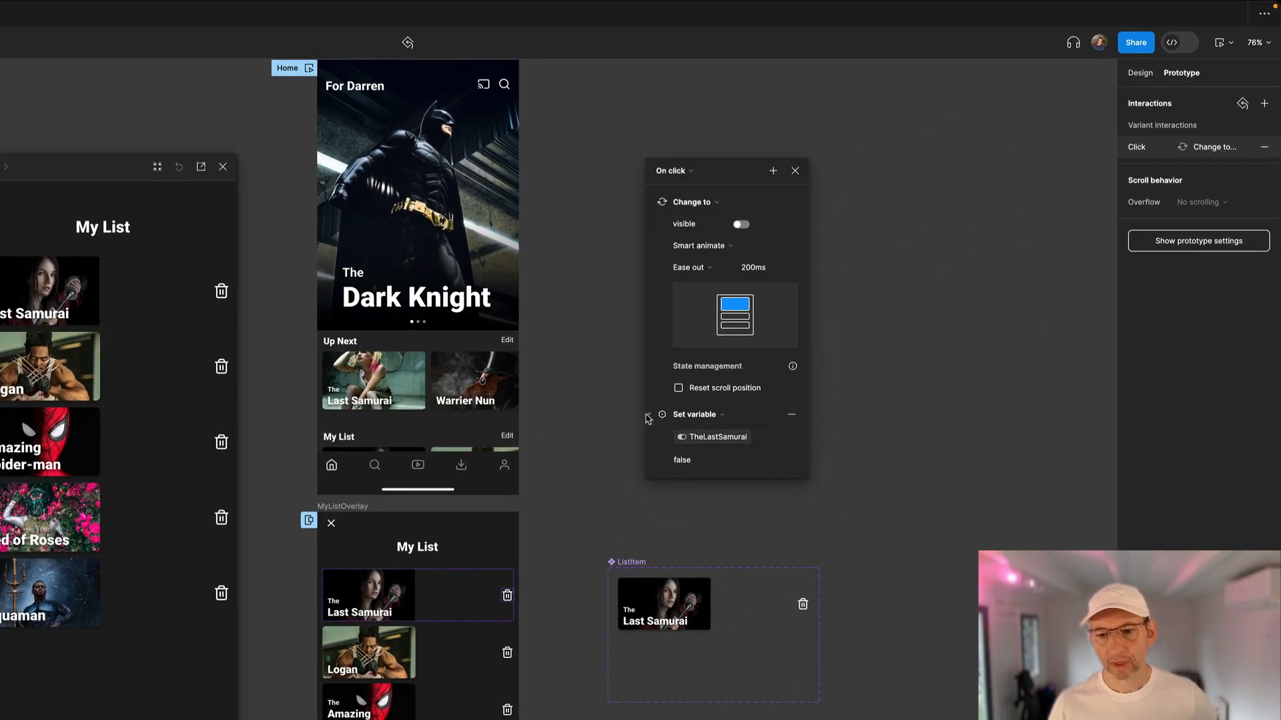
# Step: Collapse both actions in the click interaction and reorder them so Set TheLastSamurai runs before Change to
pyautogui.click(647, 417)
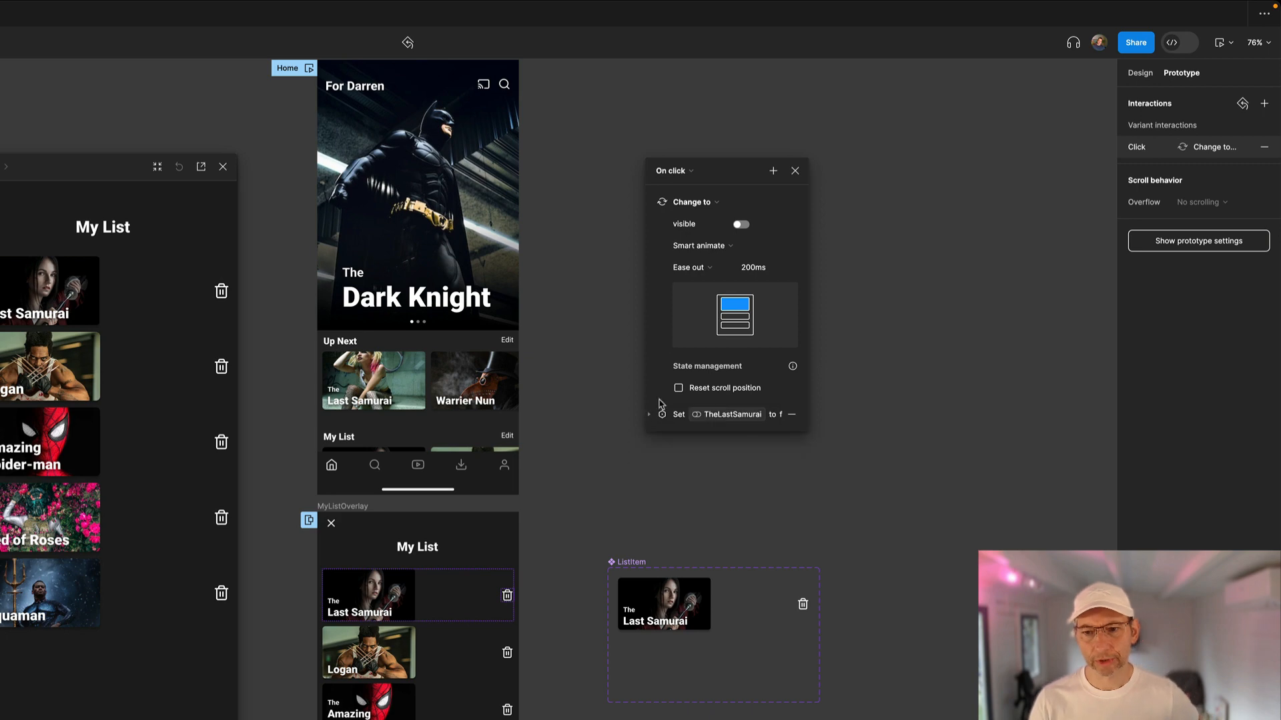
pyautogui.click(649, 204)
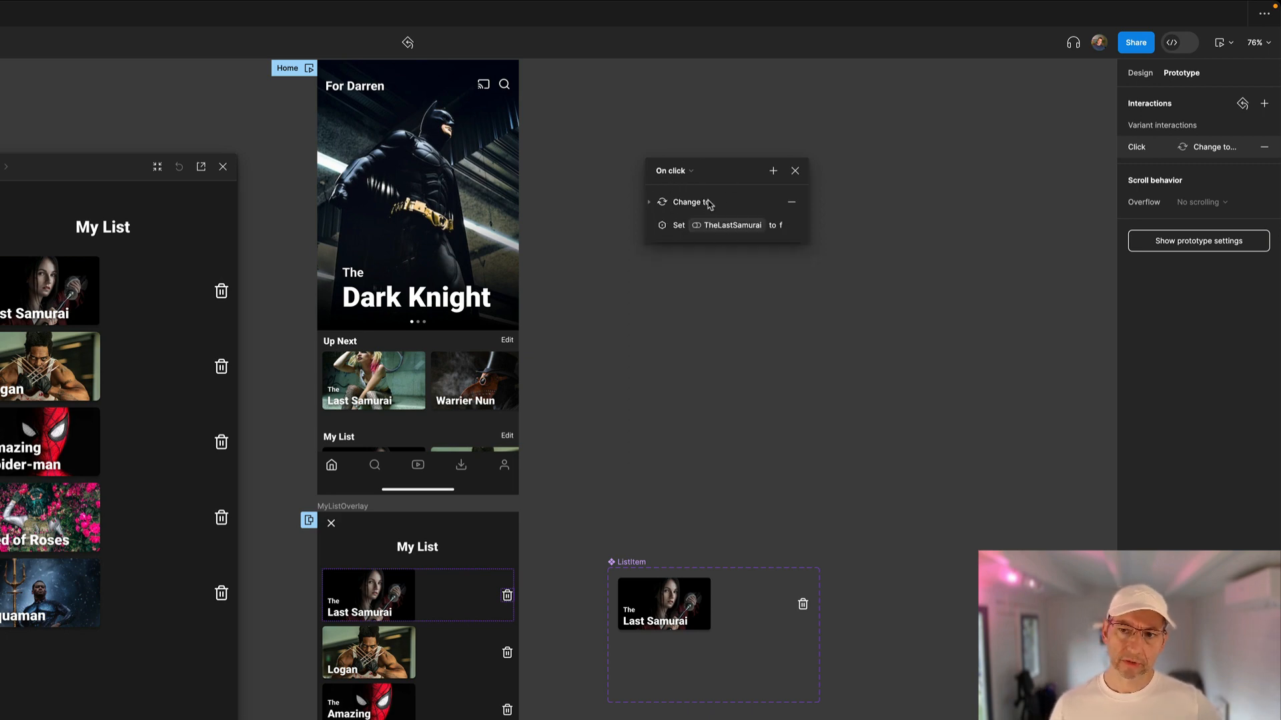
pyautogui.click(652, 229)
pyautogui.click(652, 229)
pyautogui.click(652, 229)
pyautogui.click(650, 204)
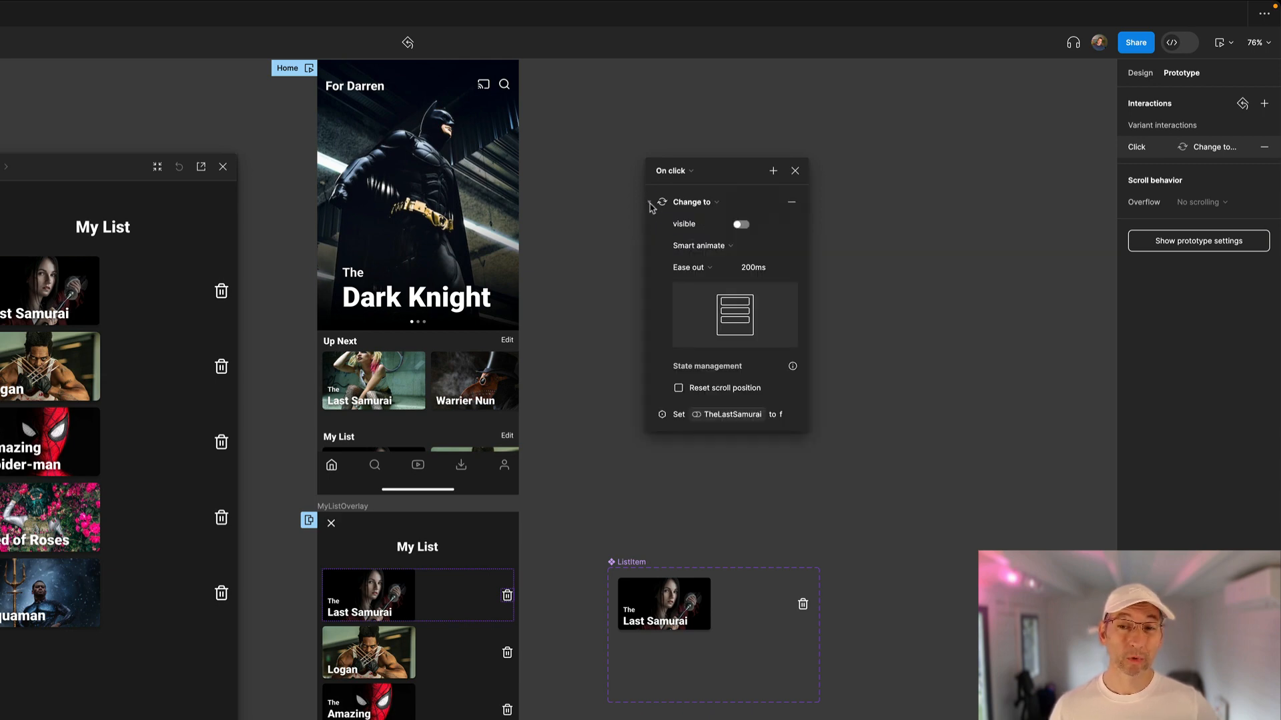
pyautogui.click(650, 204)
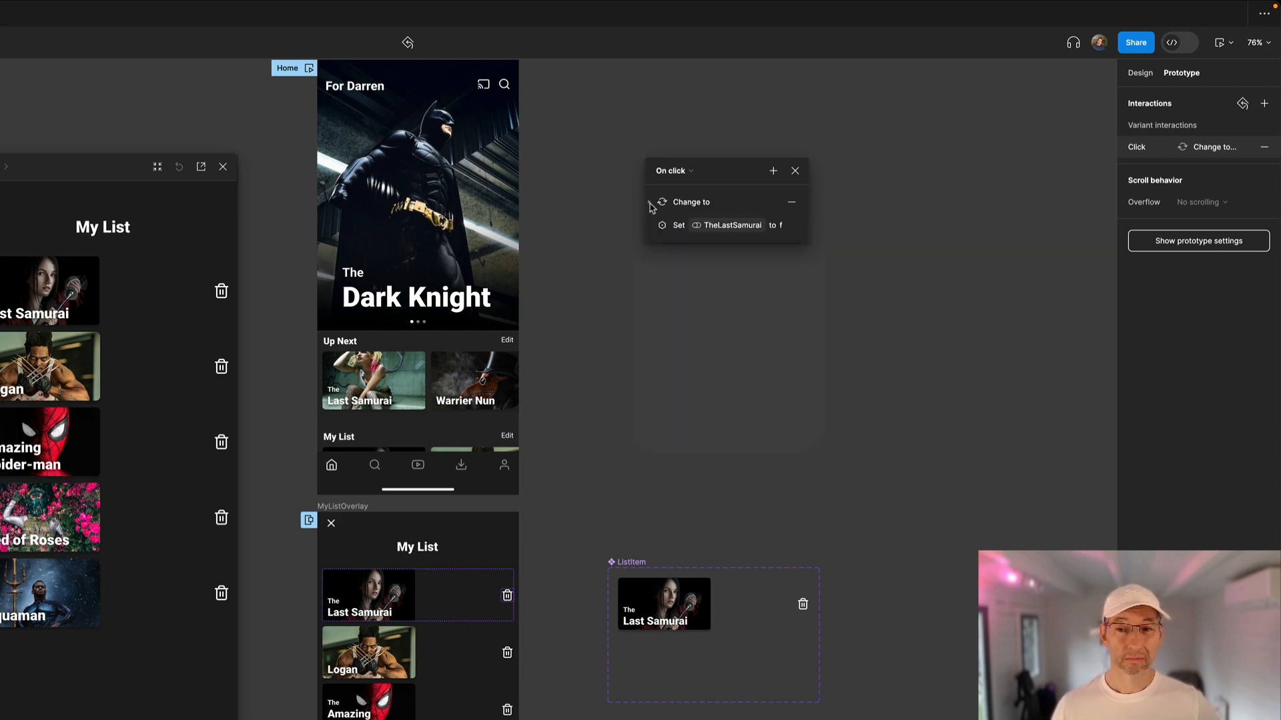
pyautogui.moveTo(650, 204); pyautogui.dragTo(647, 233)
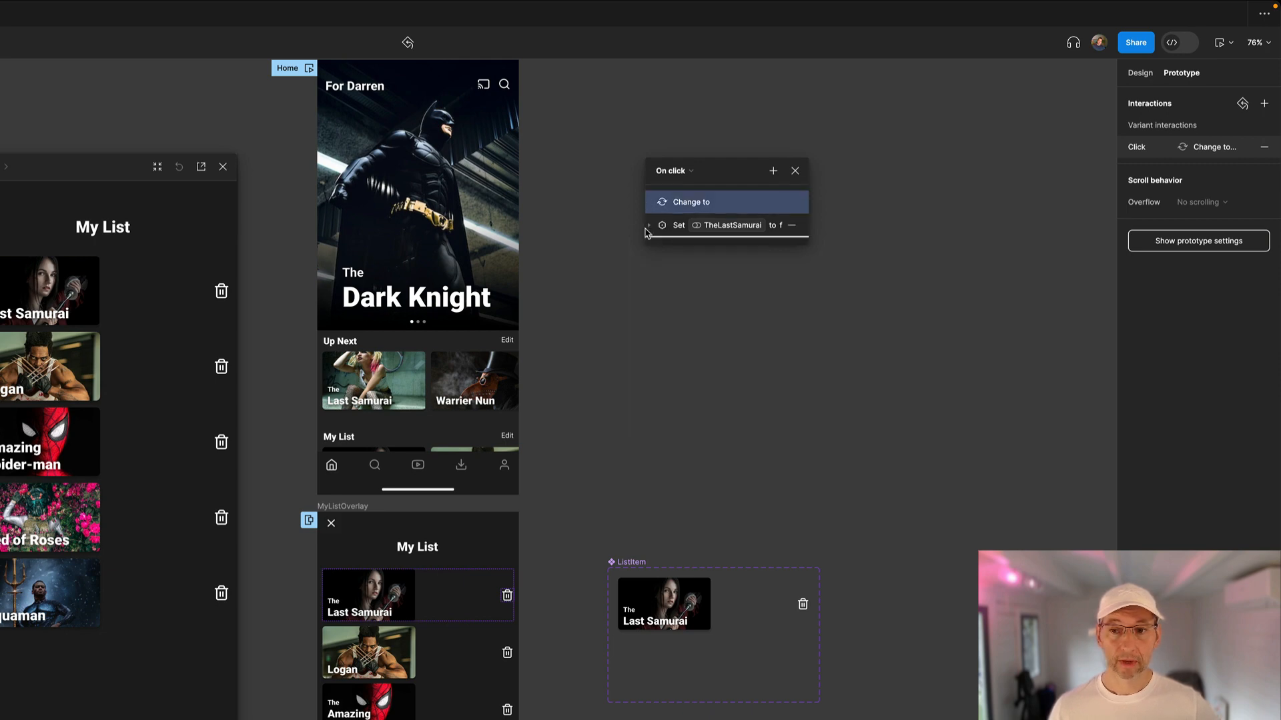
pyautogui.moveTo(647, 233); pyautogui.dragTo(647, 233)
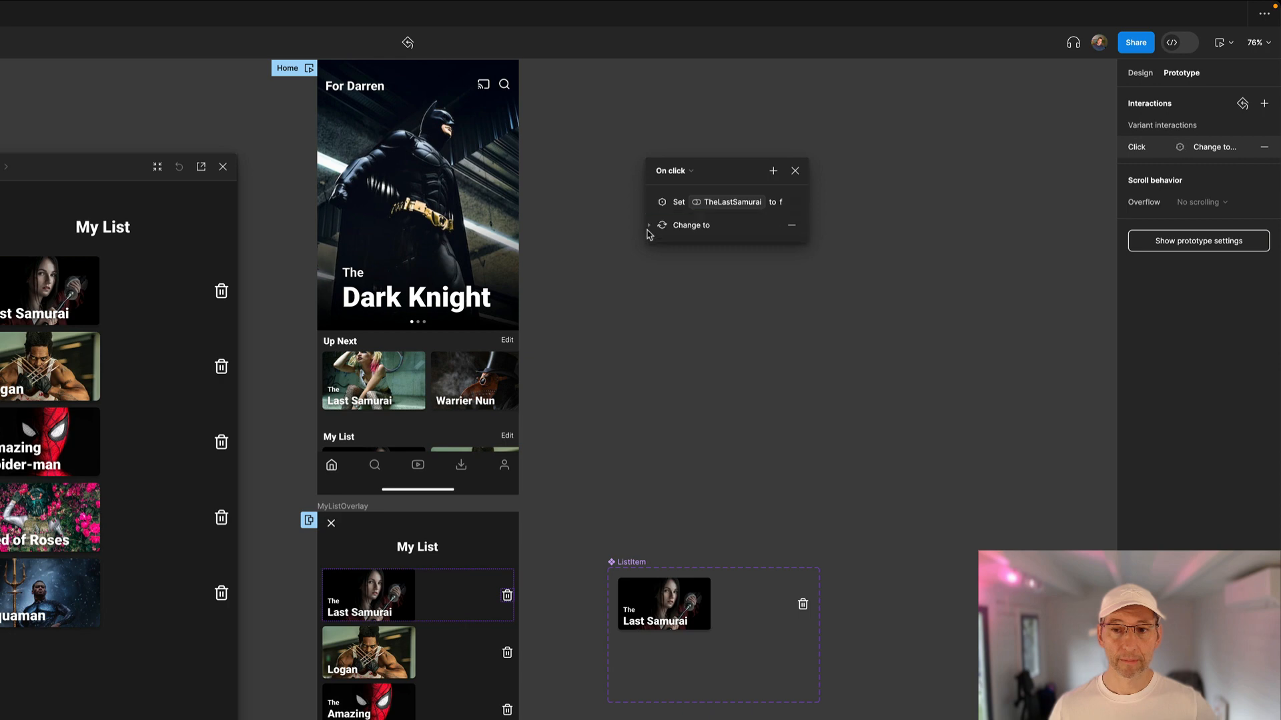
pyautogui.click(654, 205)
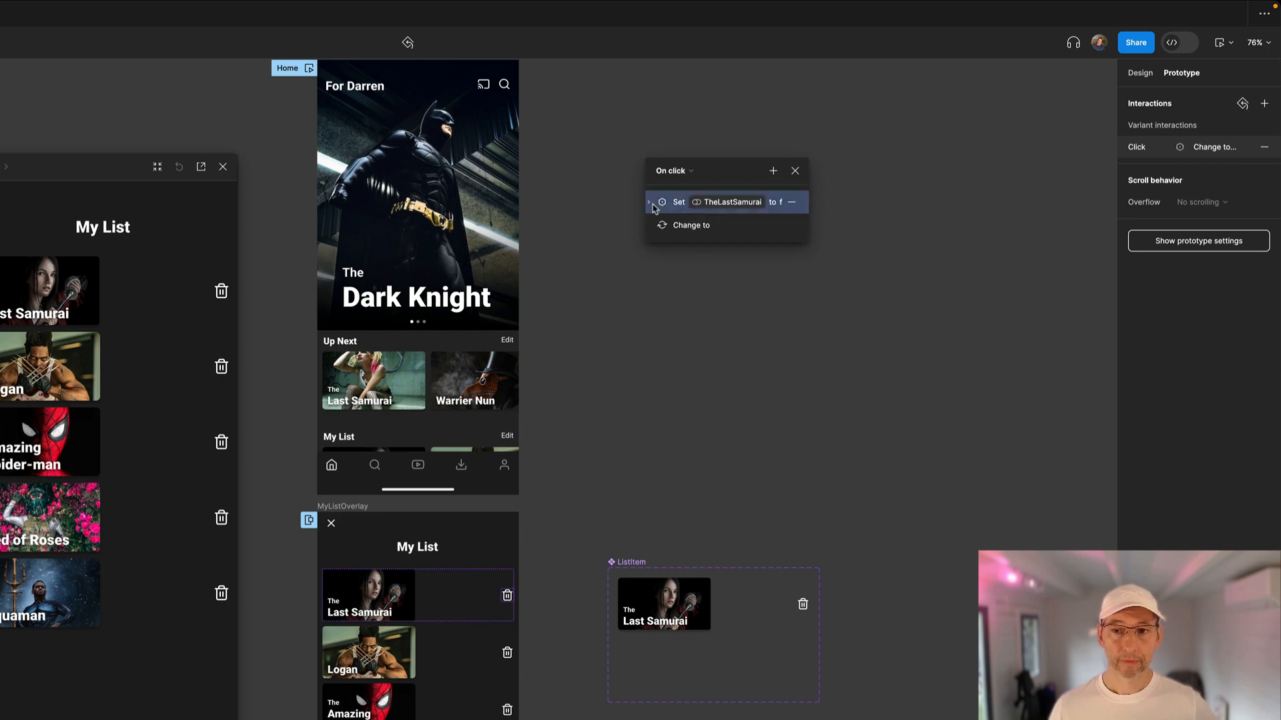
pyautogui.click(651, 203)
pyautogui.click(652, 272)
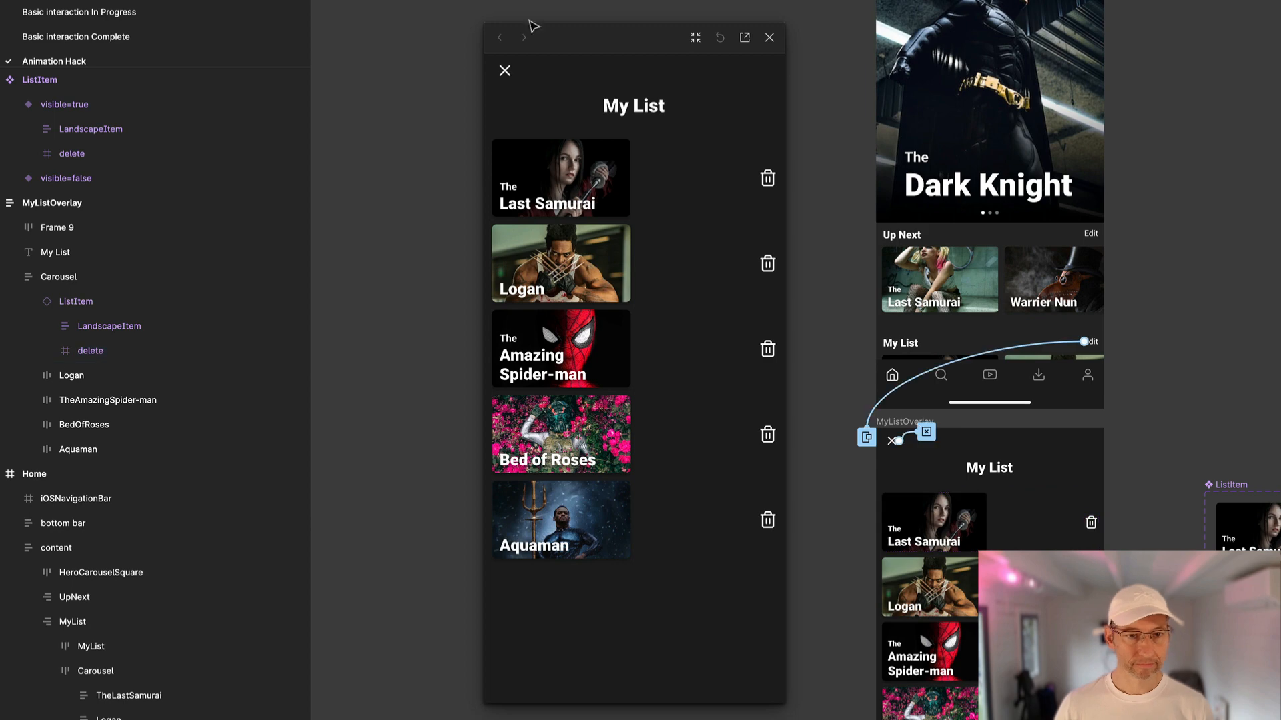
# Step: Restart the Home flow preview, open the My List overlay for editing, test deleting The Last Samurai, and close the preview
pyautogui.click(769, 37)
pyautogui.scroll(3, 884, 160)
pyautogui.click(865, 69)
pyautogui.scroll(-3, 745, 293)
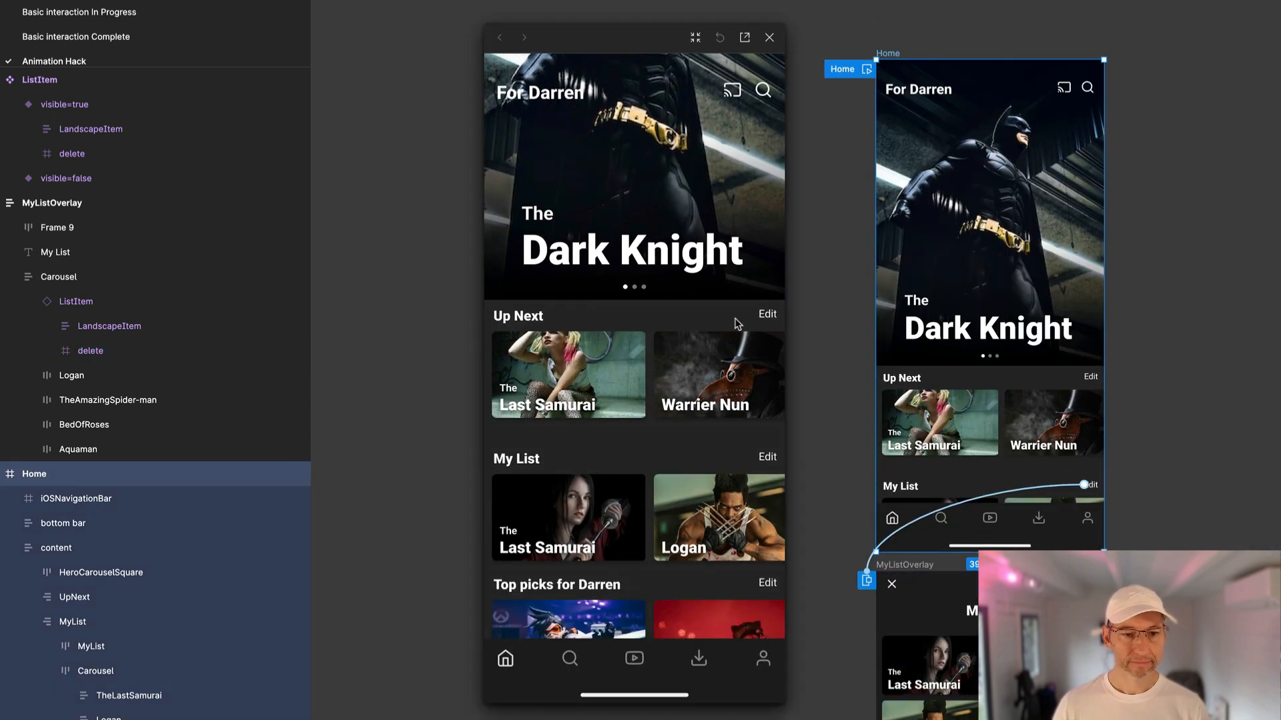
pyautogui.click(768, 459)
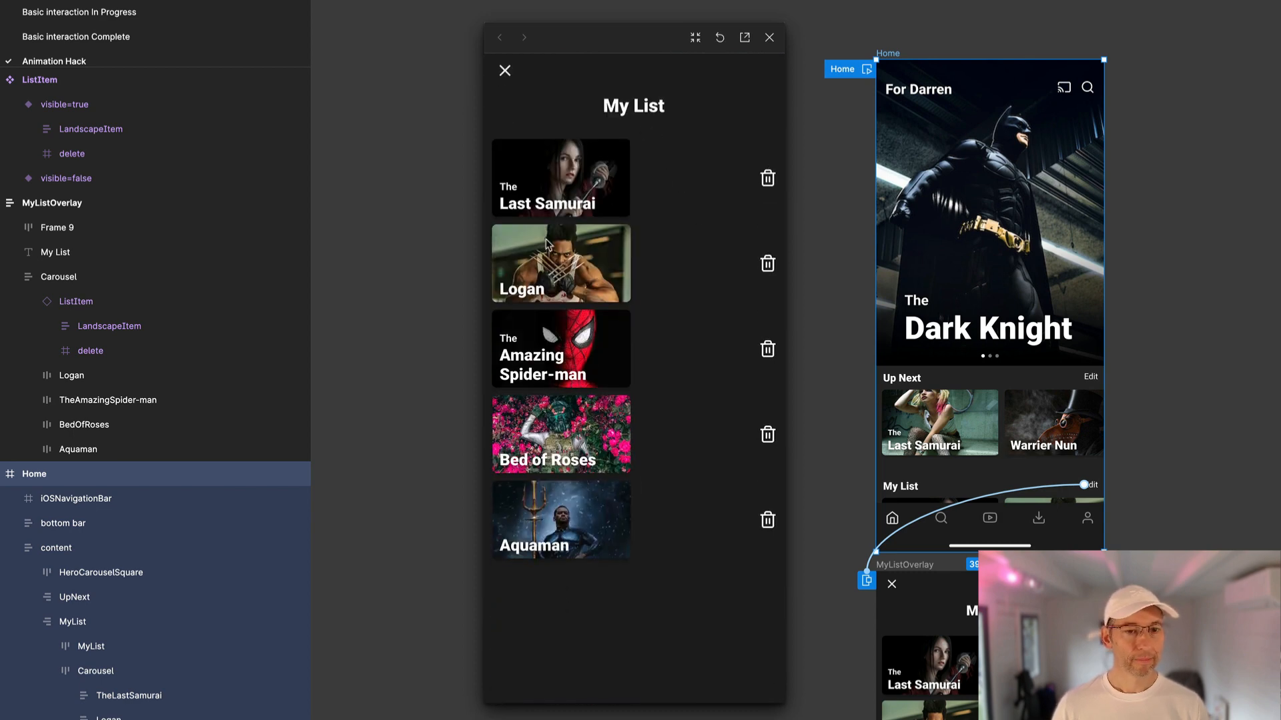
pyautogui.click(769, 179)
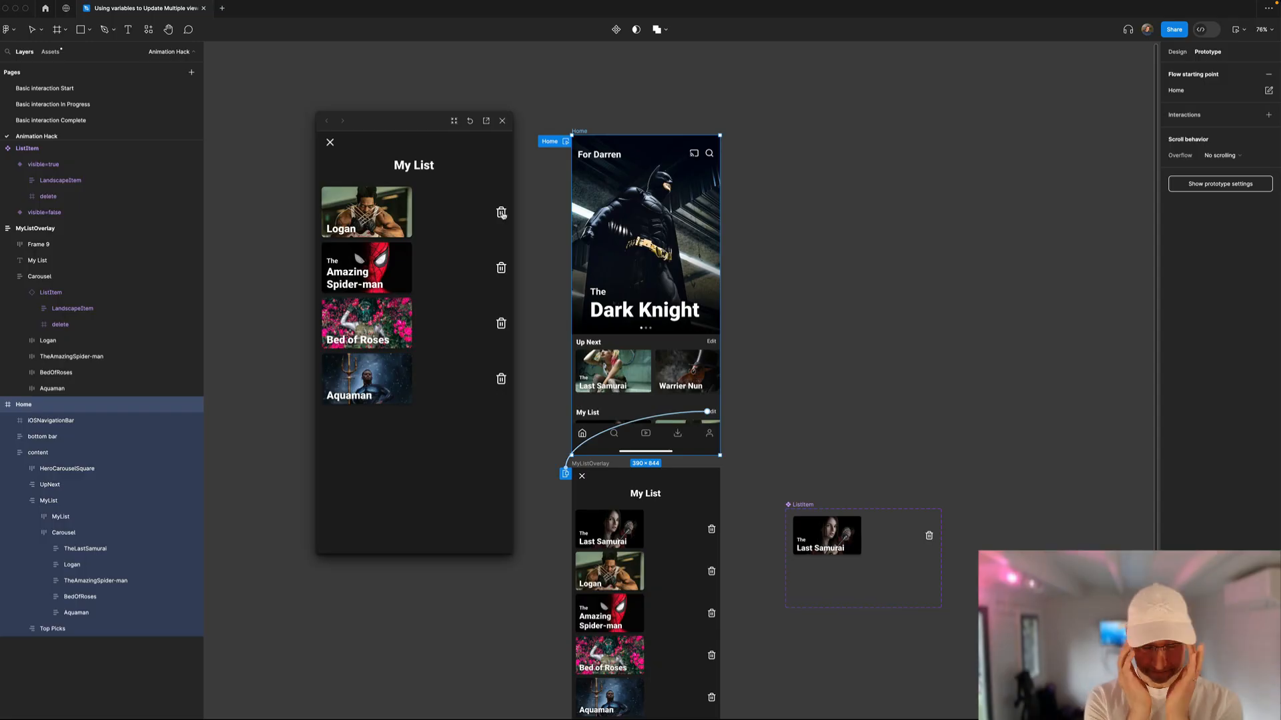
pyautogui.click(503, 121)
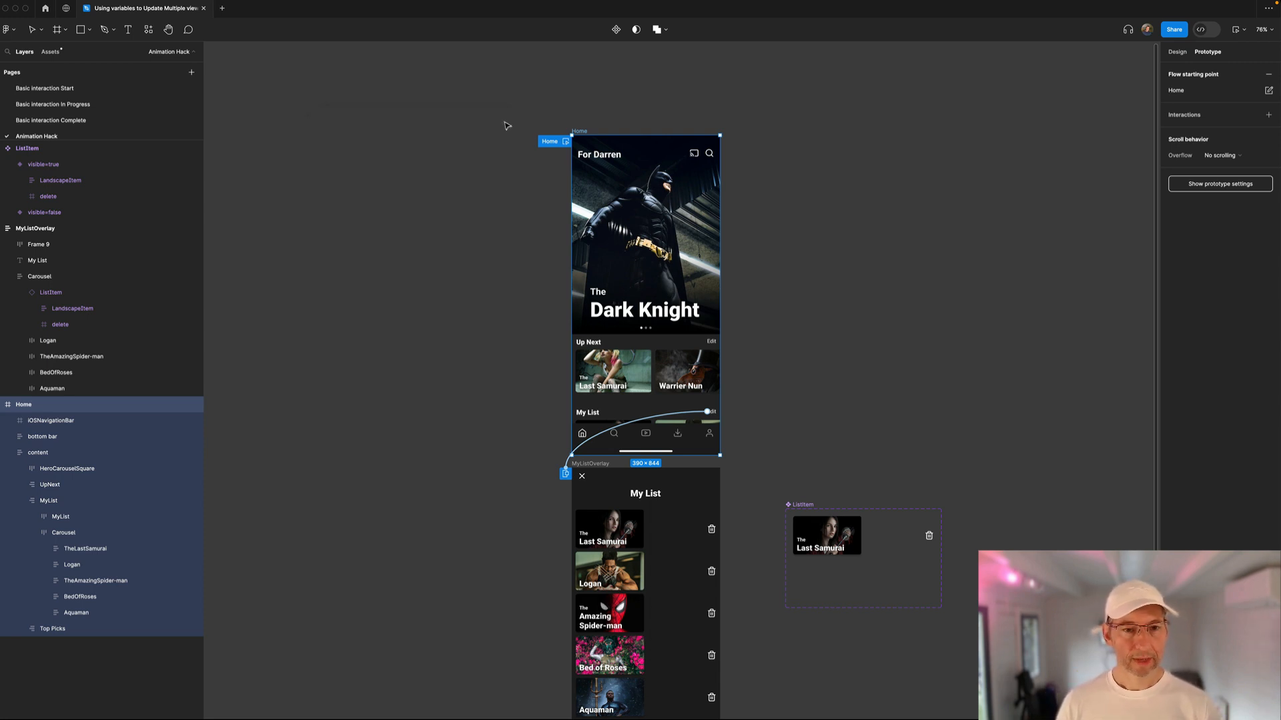
# Step: Detach the TheLastSamurai variable from the layer visibility of the ListItem instance in MyListOverlay's Carousel
pyautogui.click(800, 340)
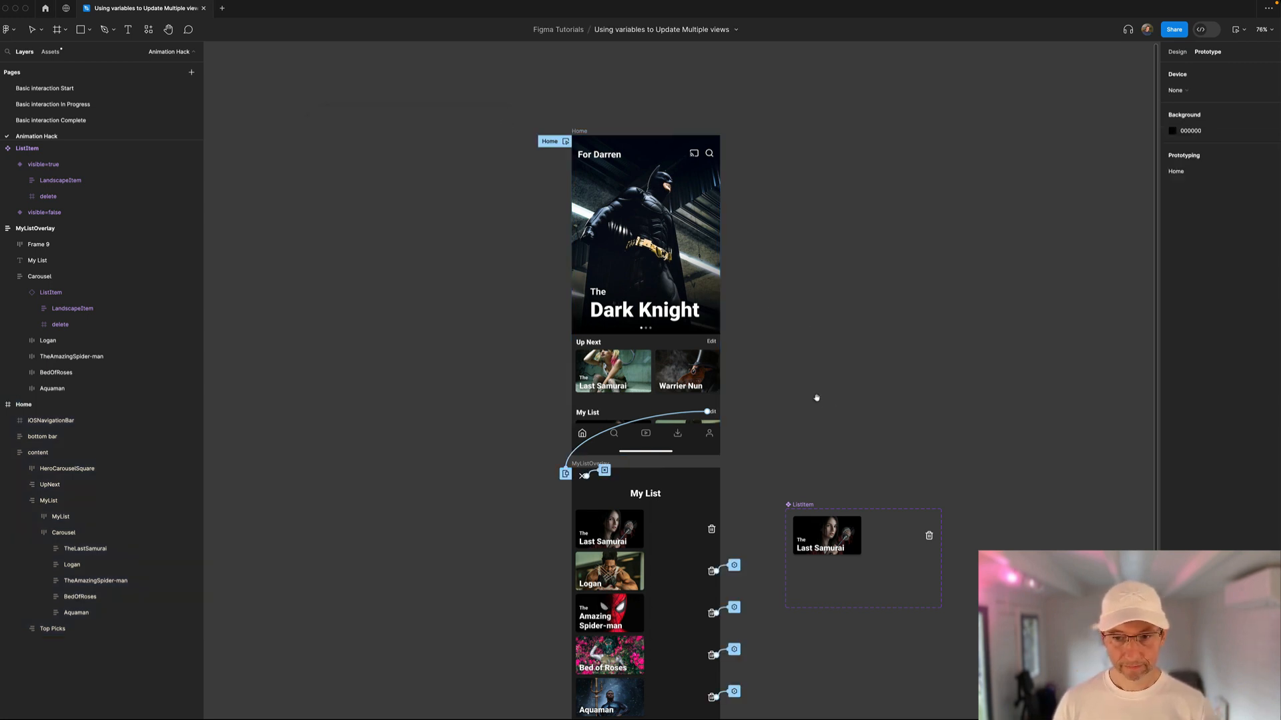
pyautogui.scroll(-5, 815, 398)
pyautogui.click(70, 293)
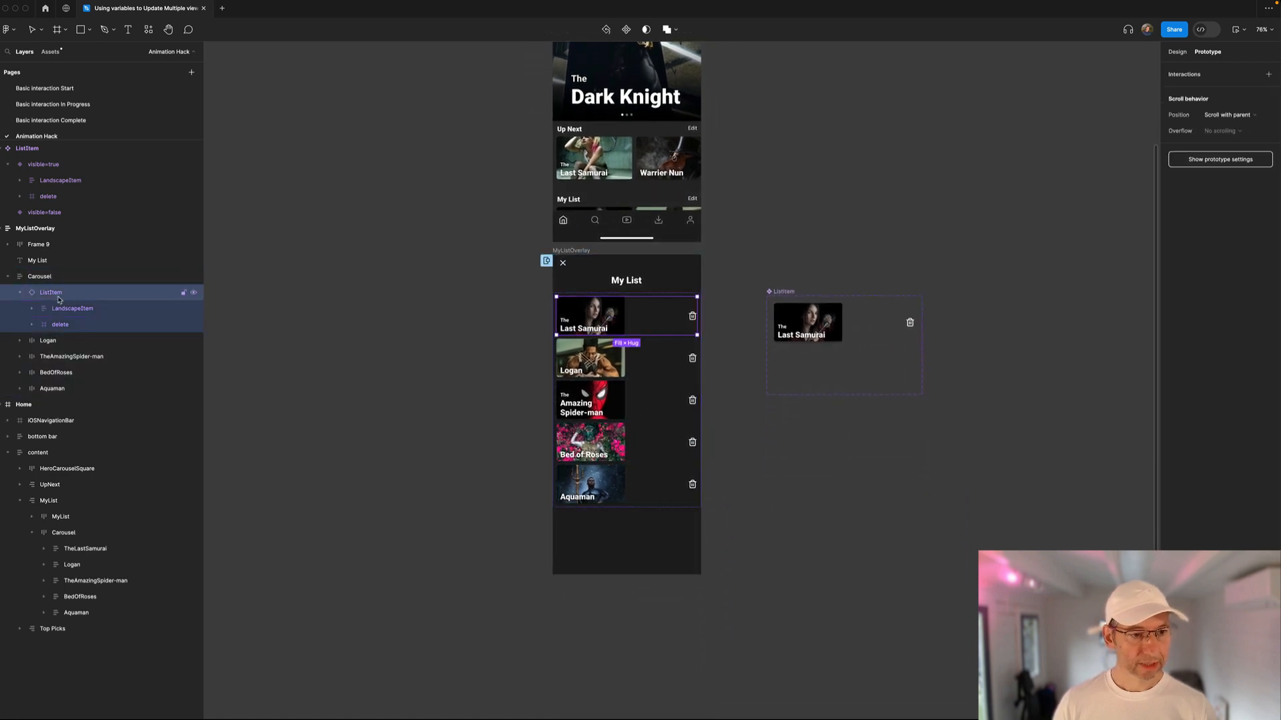
pyautogui.click(1183, 56)
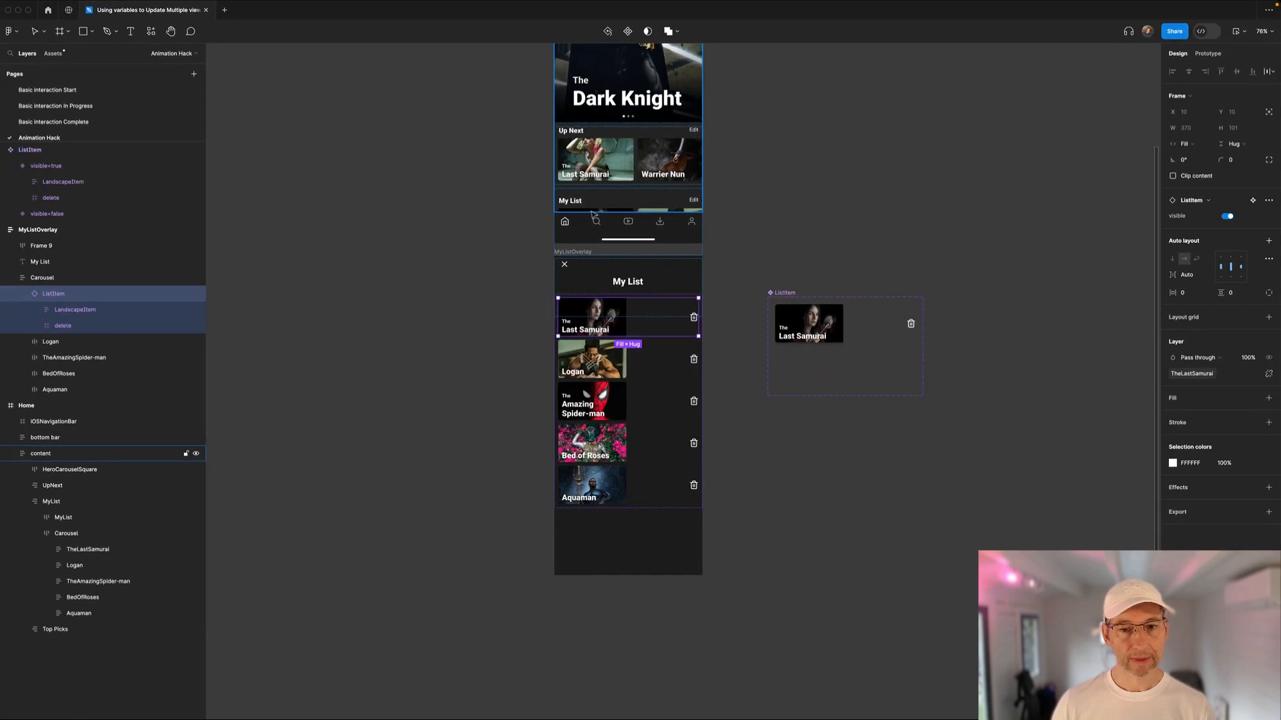
pyautogui.click(1268, 378)
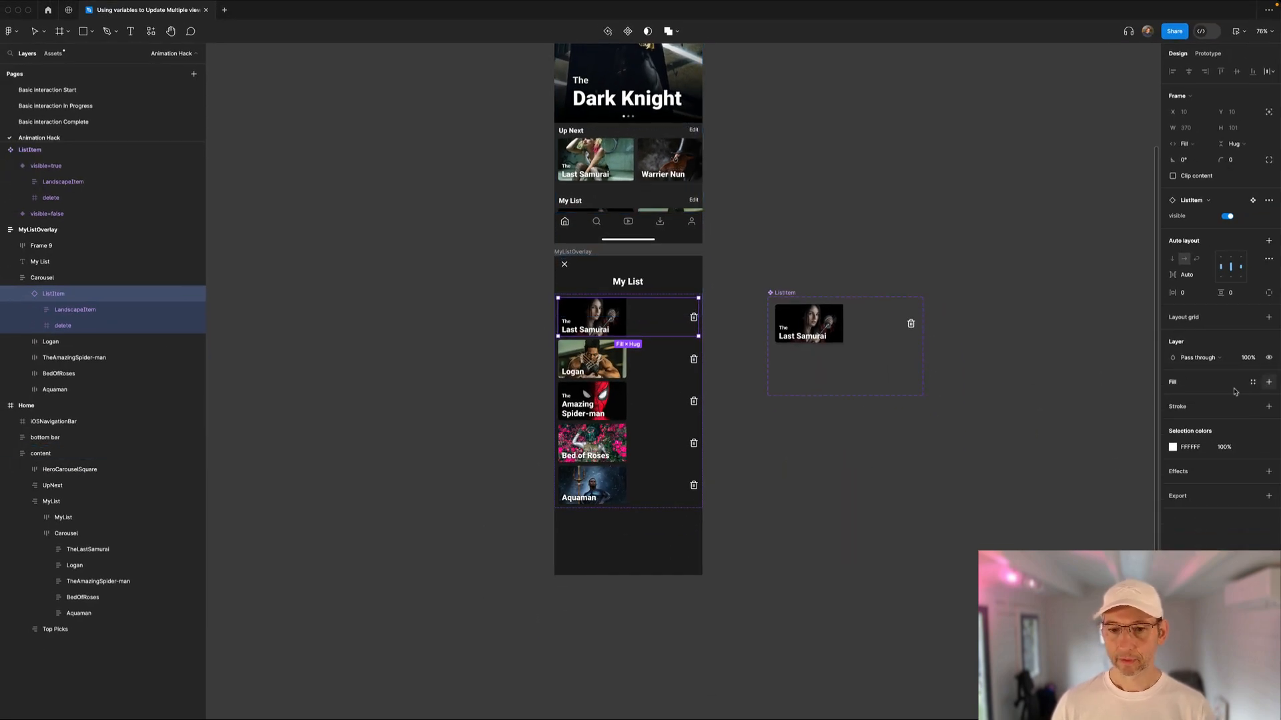
pyautogui.click(1112, 466)
# Step: Preview the Home flow again, delete The Last Samurai in the My List overlay, and close the overlay to check Home's list
pyautogui.scroll(5, 729, 220)
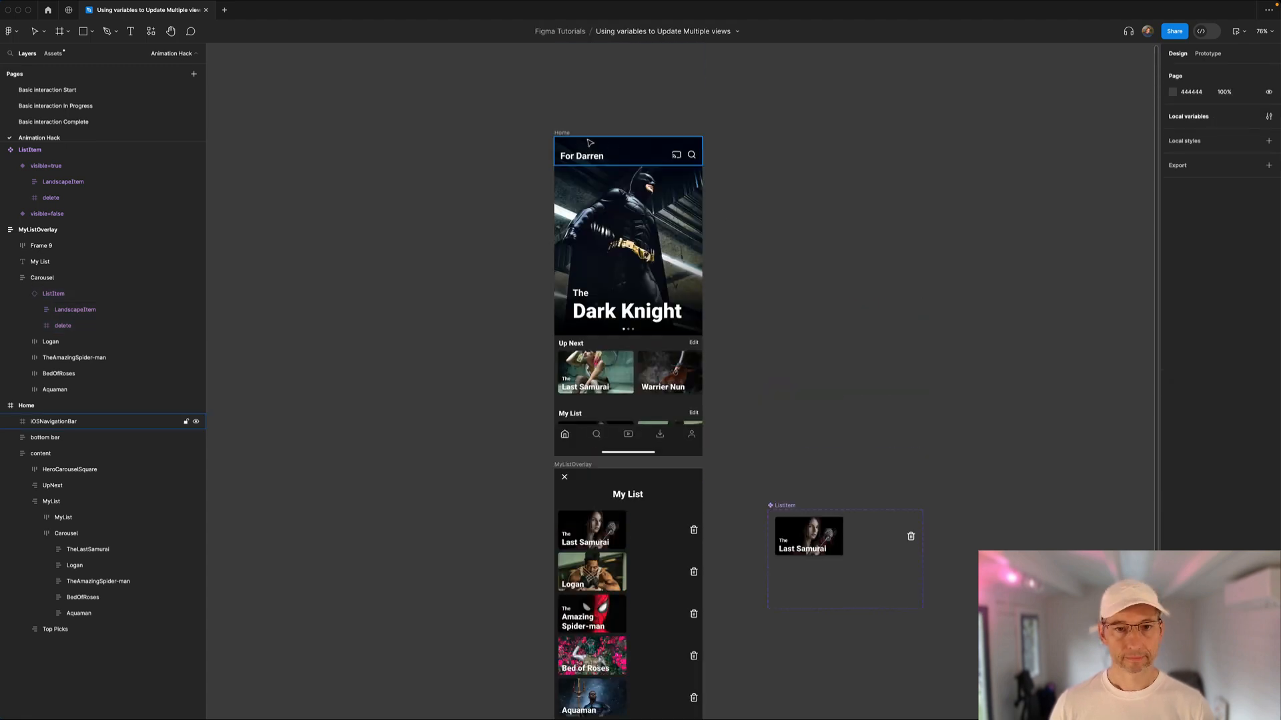
pyautogui.click(1219, 54)
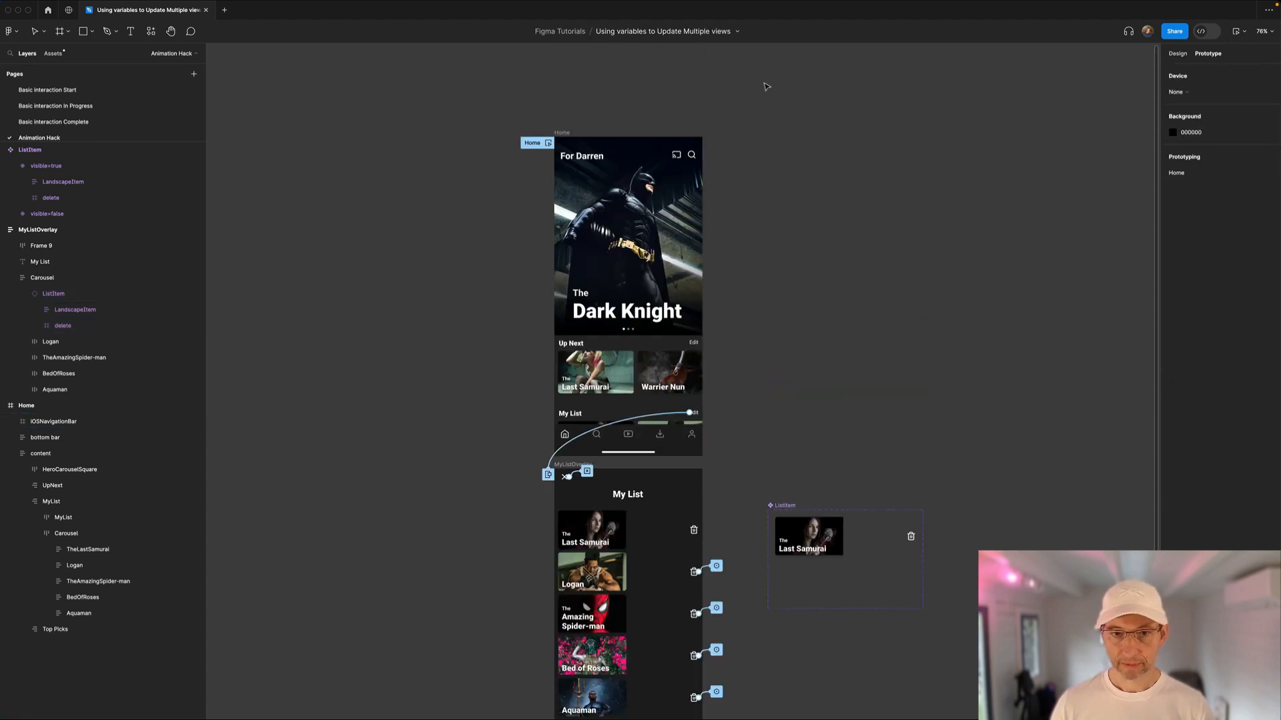
pyautogui.click(548, 143)
pyautogui.scroll(-3, 477, 347)
pyautogui.scroll(-2, 477, 346)
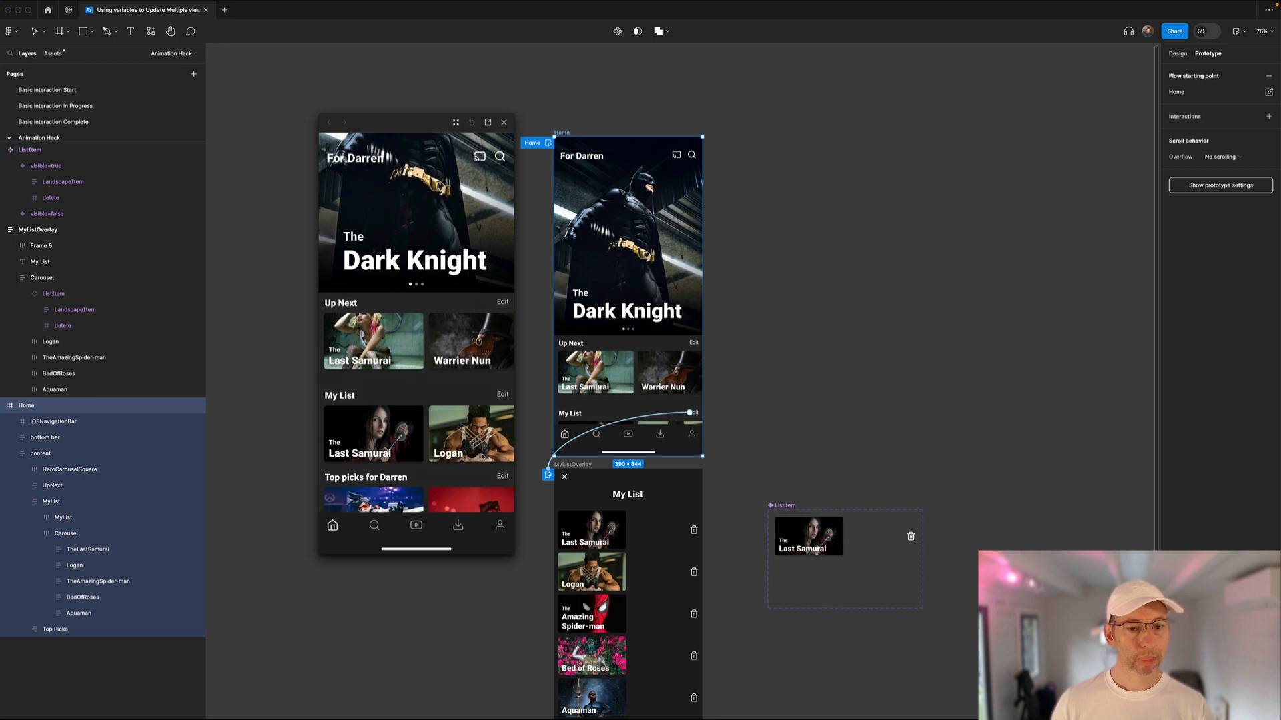
pyautogui.click(505, 395)
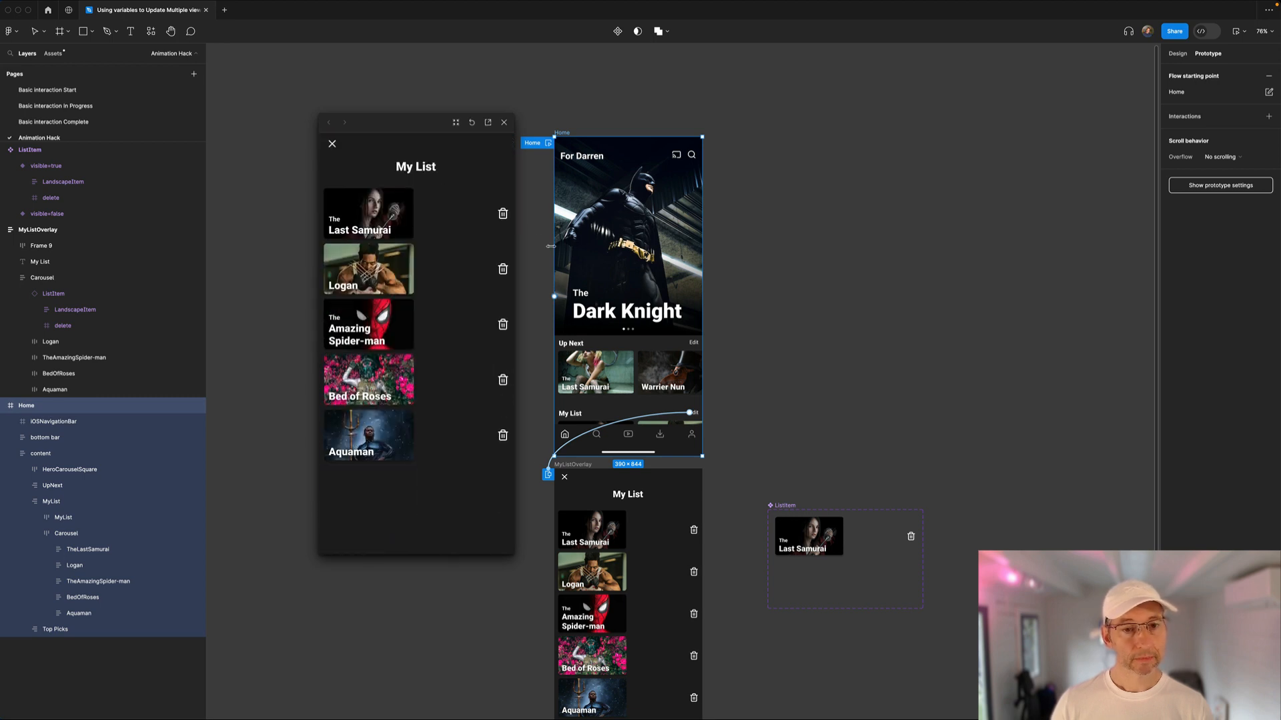
pyautogui.click(503, 214)
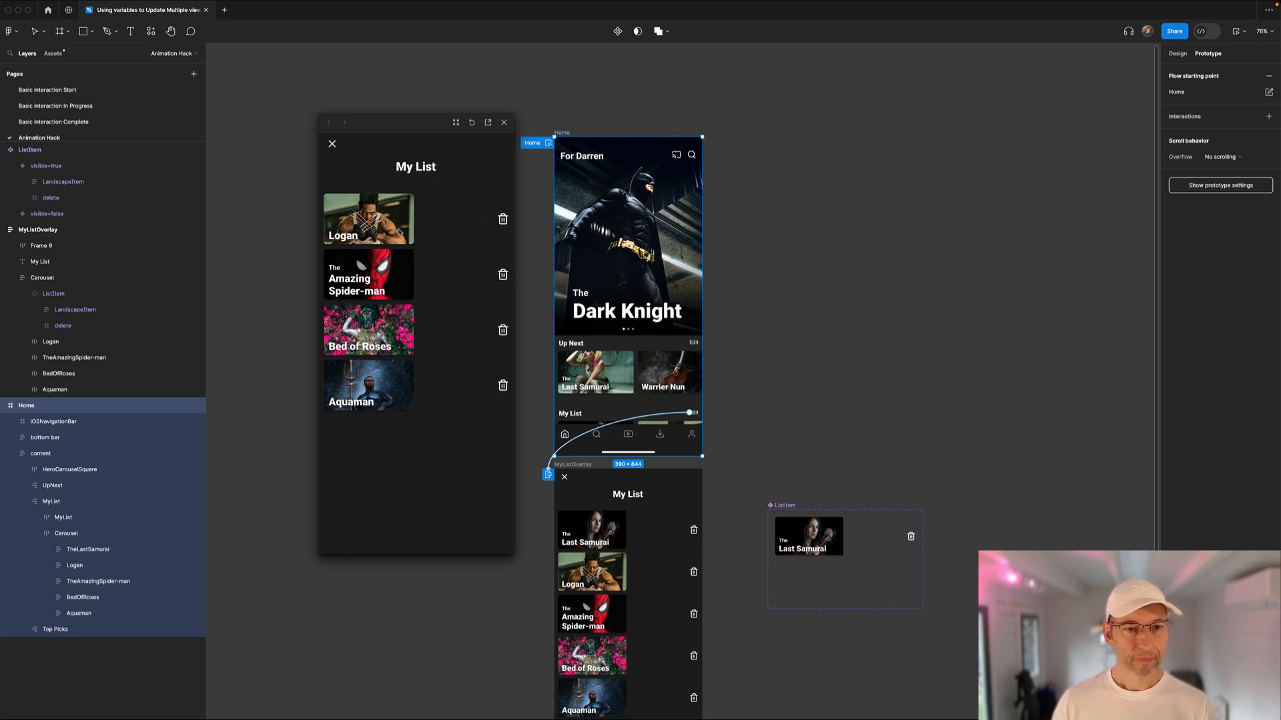
pyautogui.click(332, 145)
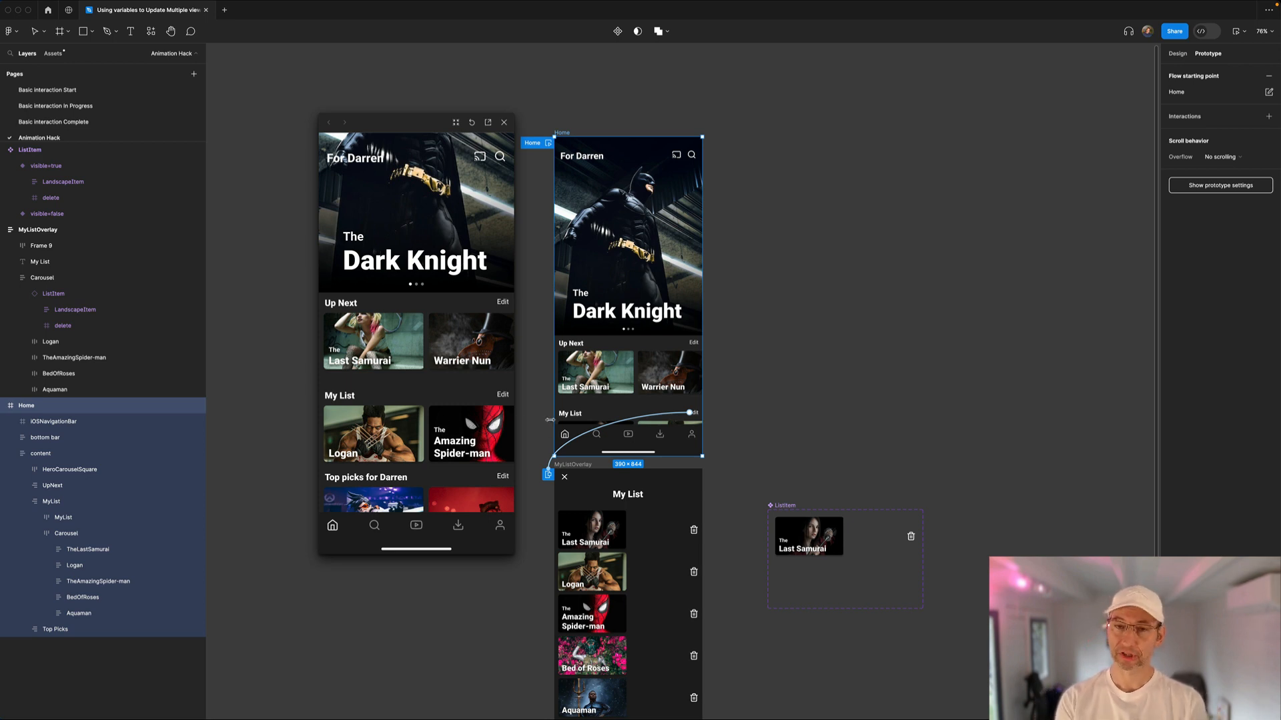
pyautogui.click(877, 339)
pyautogui.scroll(-5, 827, 402)
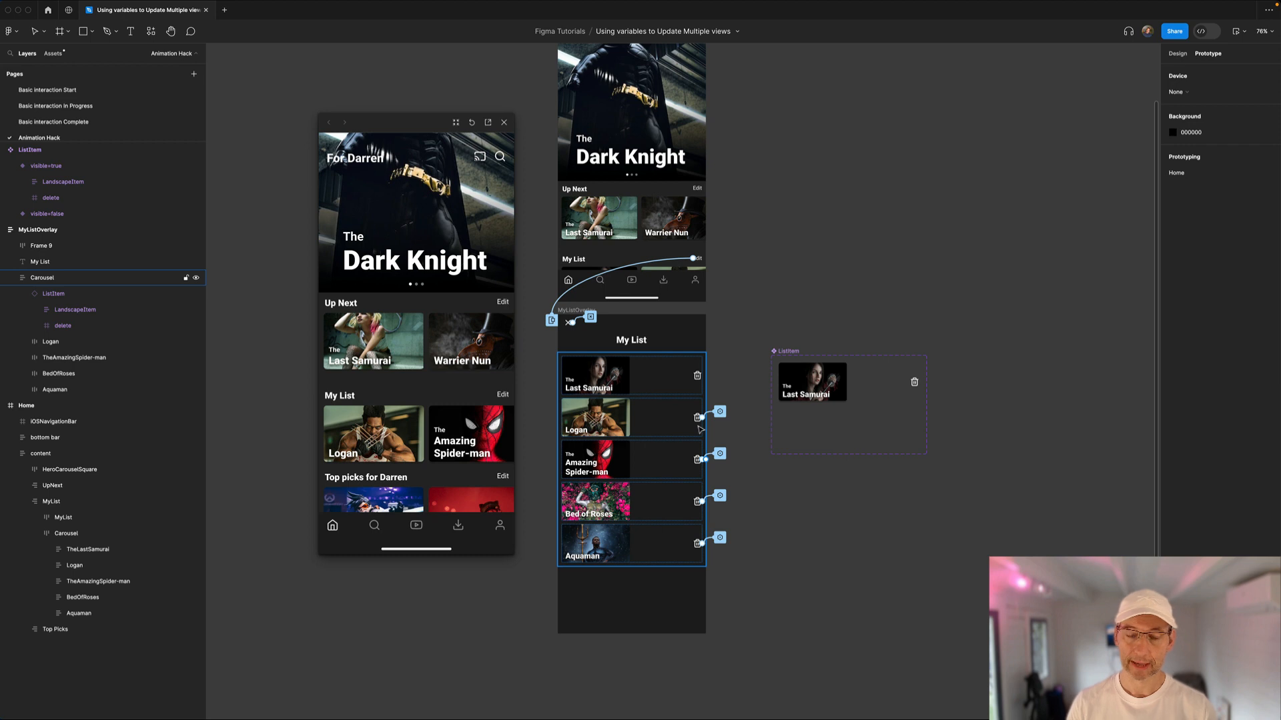
pyautogui.click(798, 499)
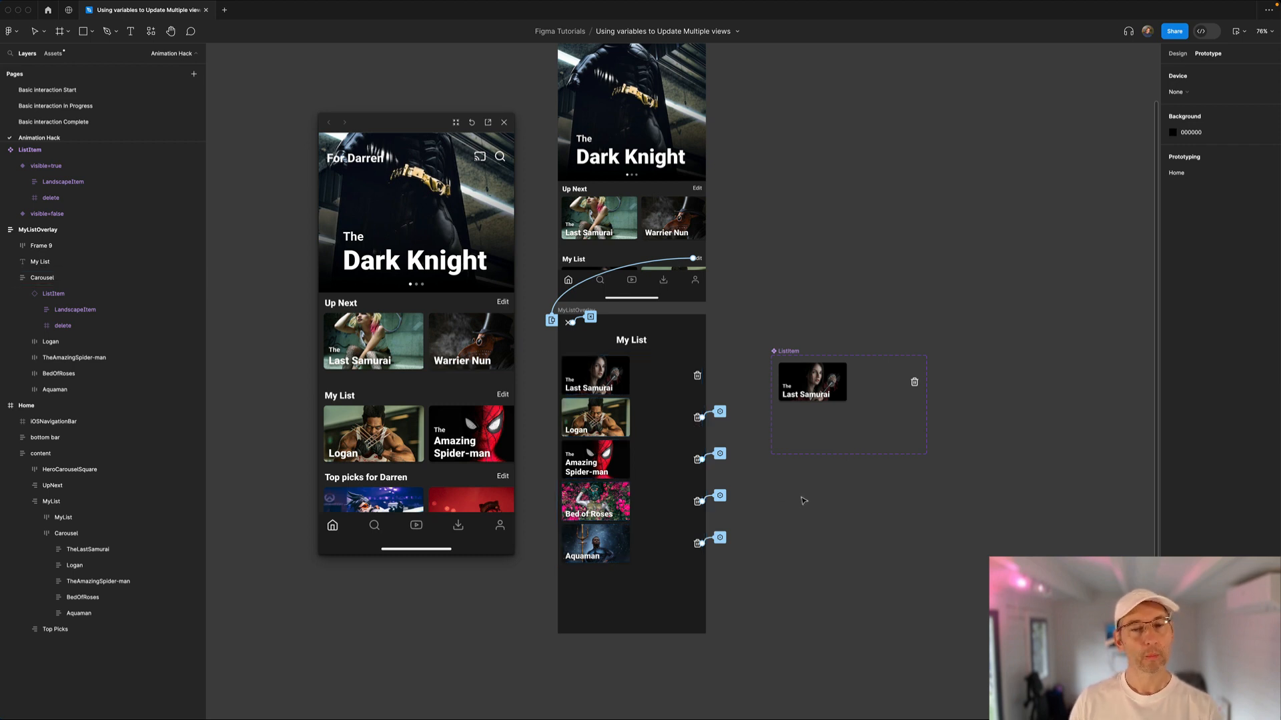
pyautogui.click(581, 422)
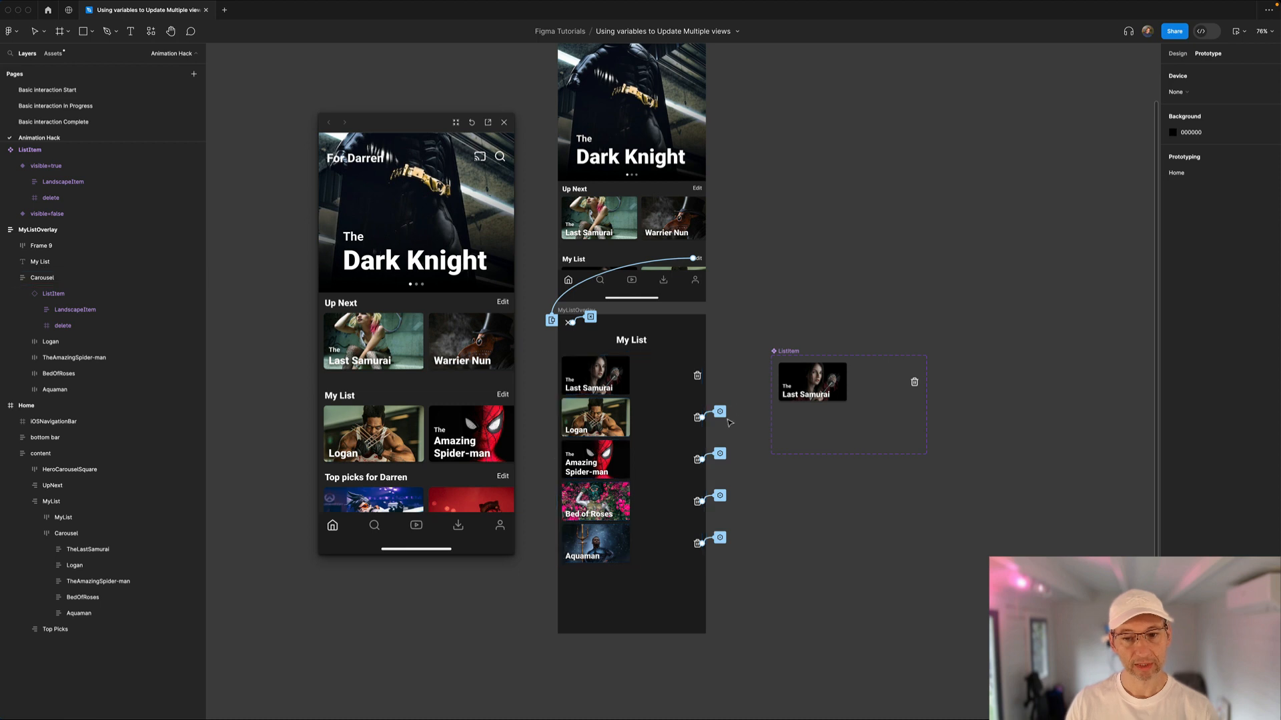